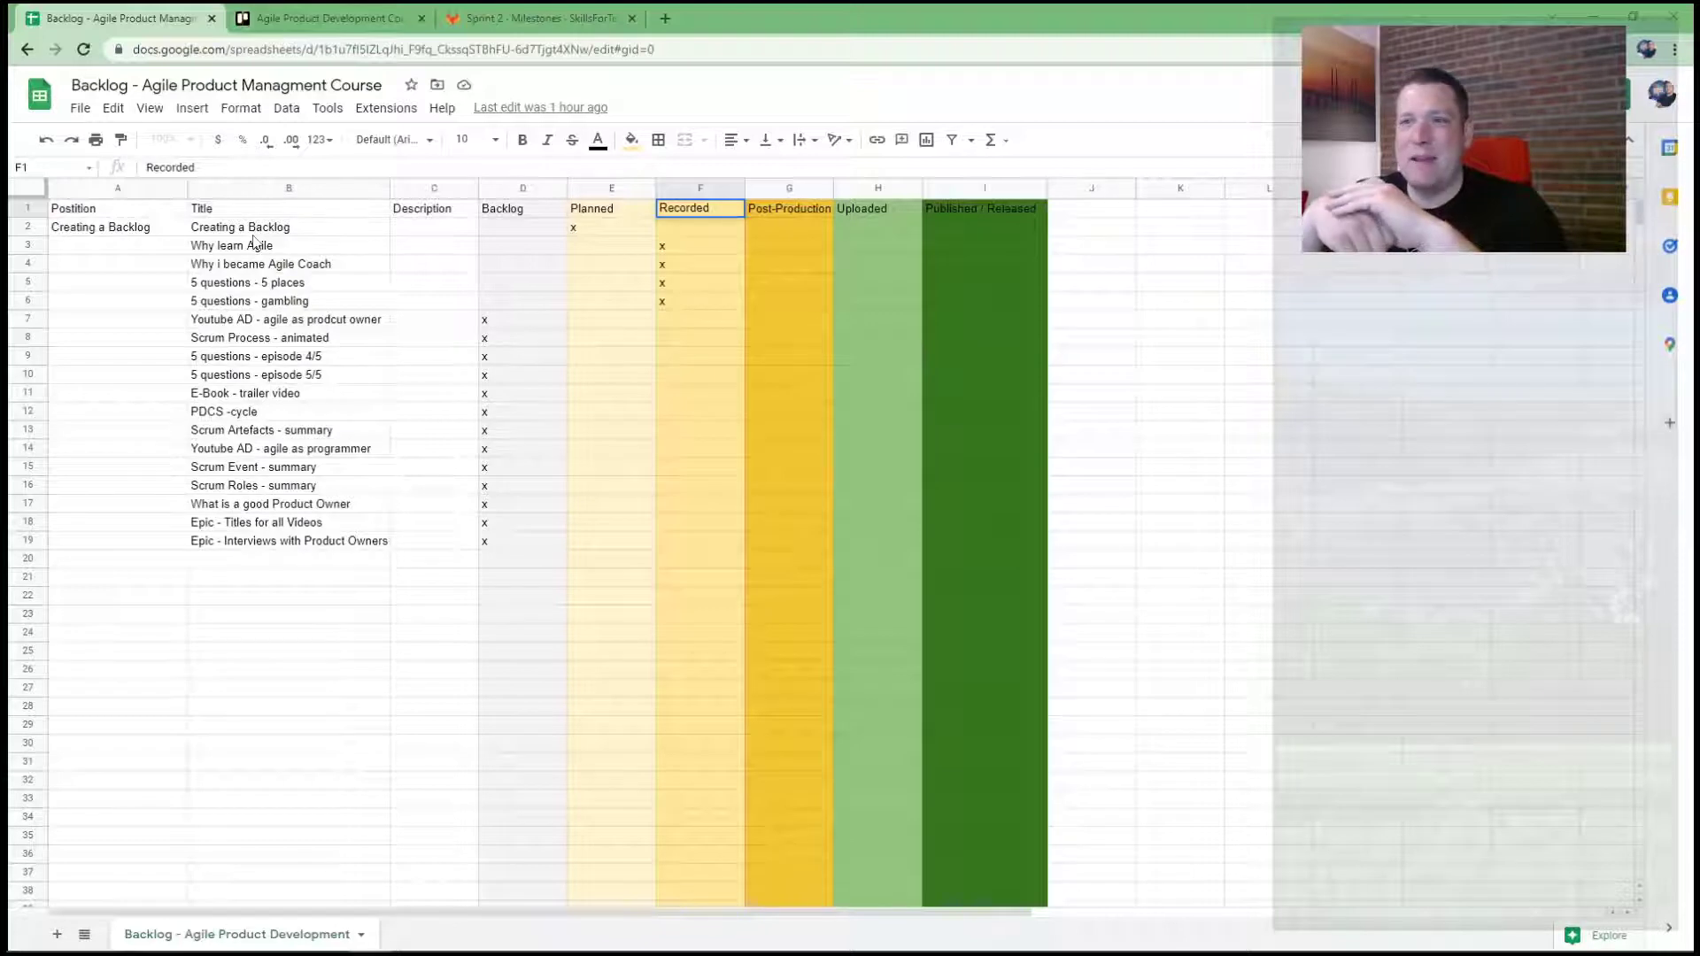
Delete the stray text in cell A2, then walk through the Backlog-to-Uploaded status headings
click(111, 232)
key(Delete)
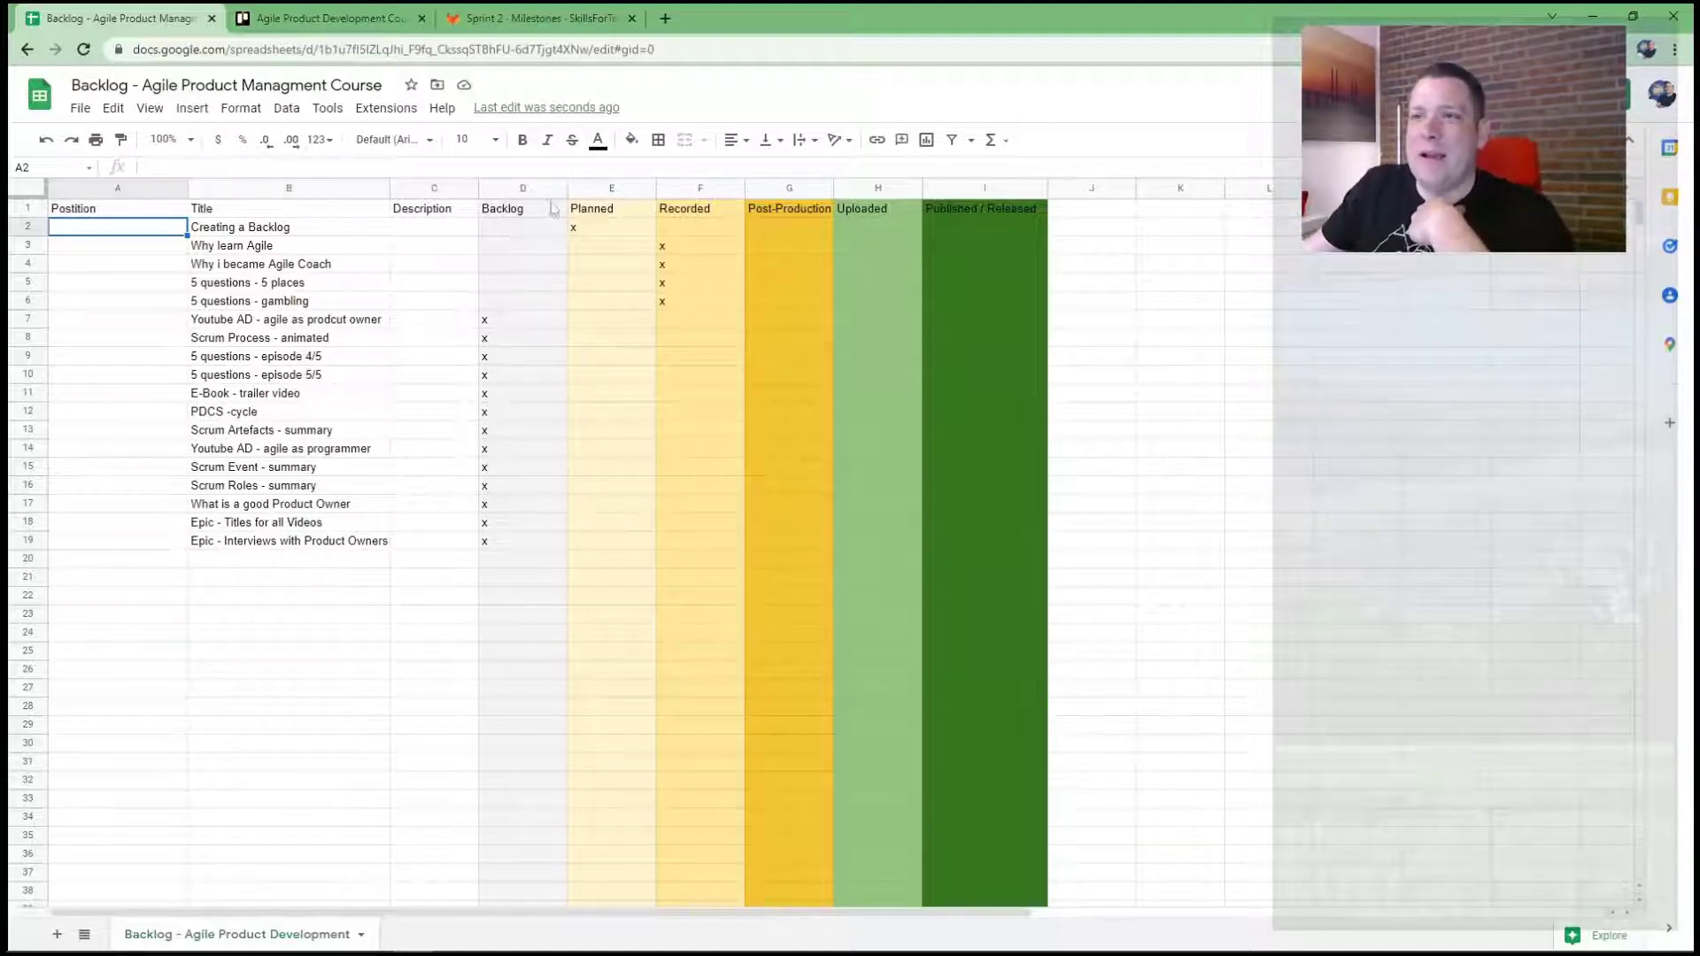
double_click(503, 210)
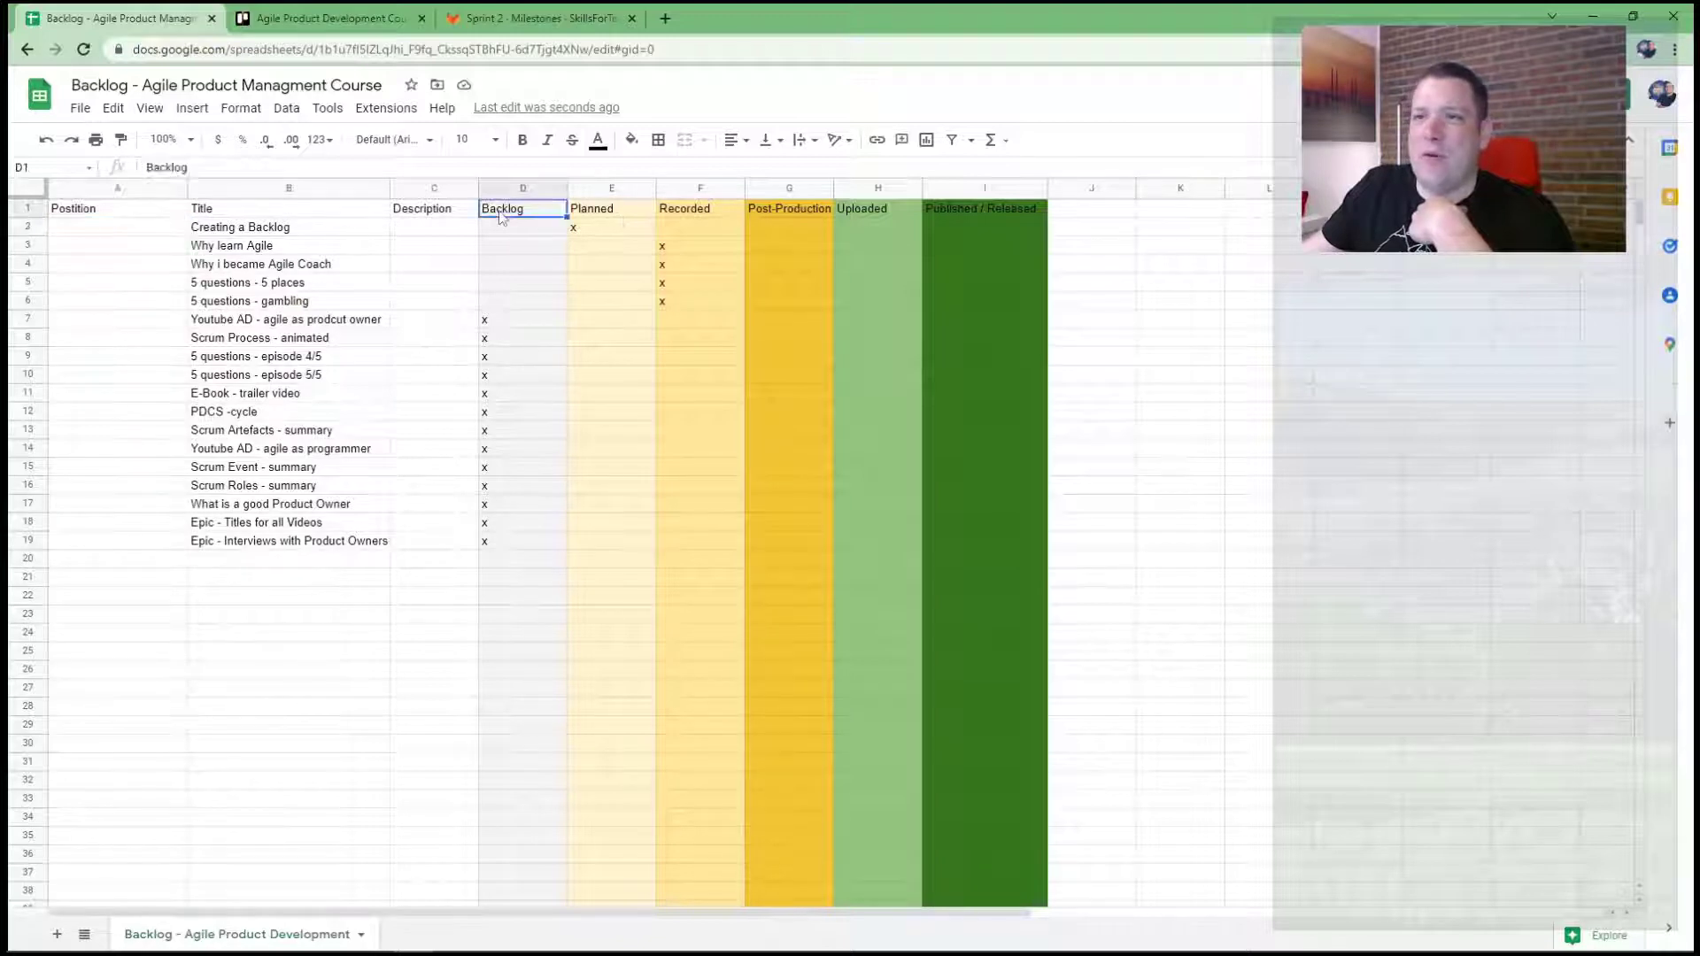
click(605, 213)
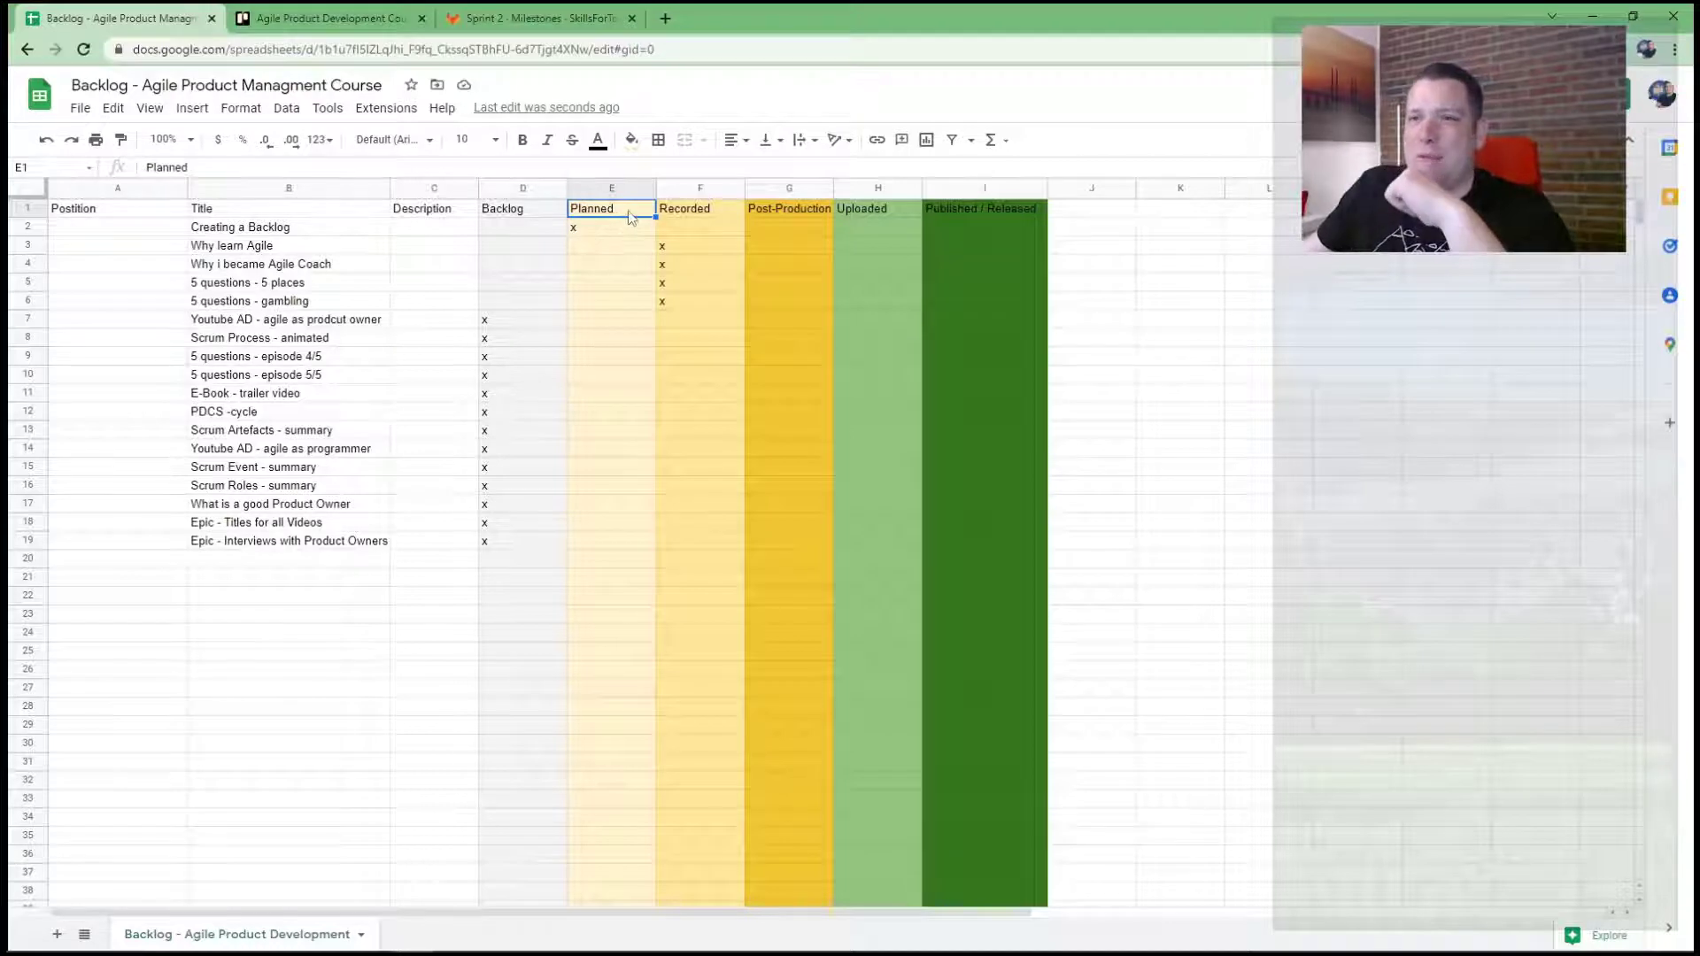
click(682, 213)
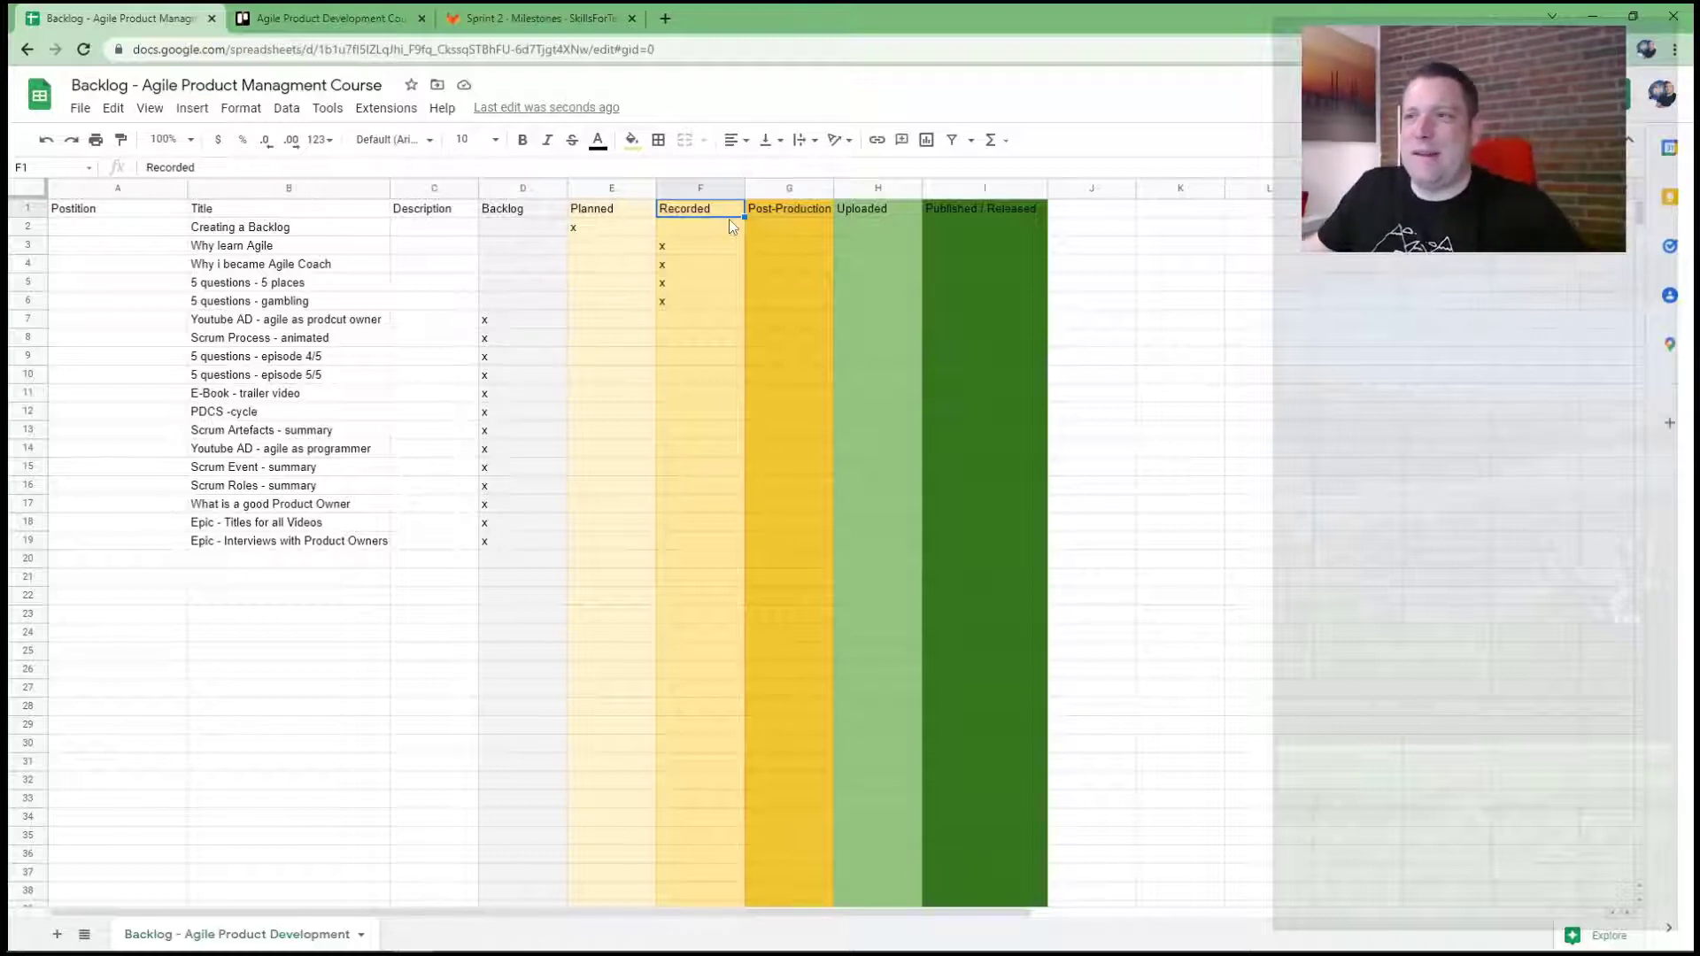
click(803, 216)
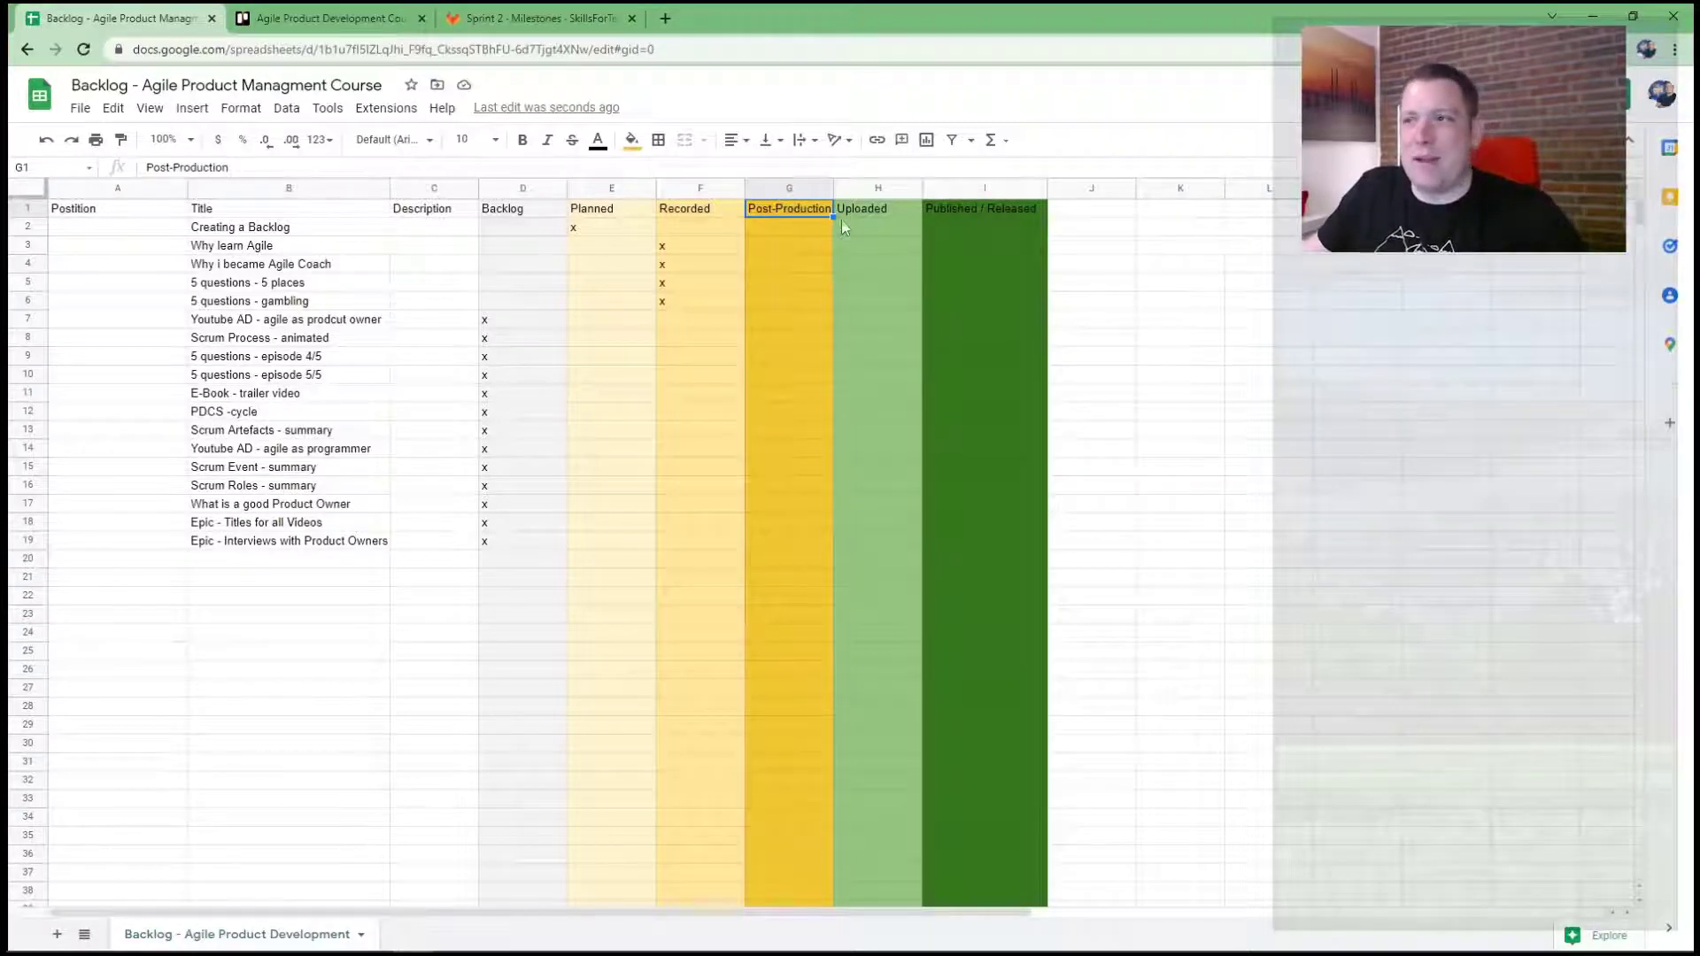
click(889, 209)
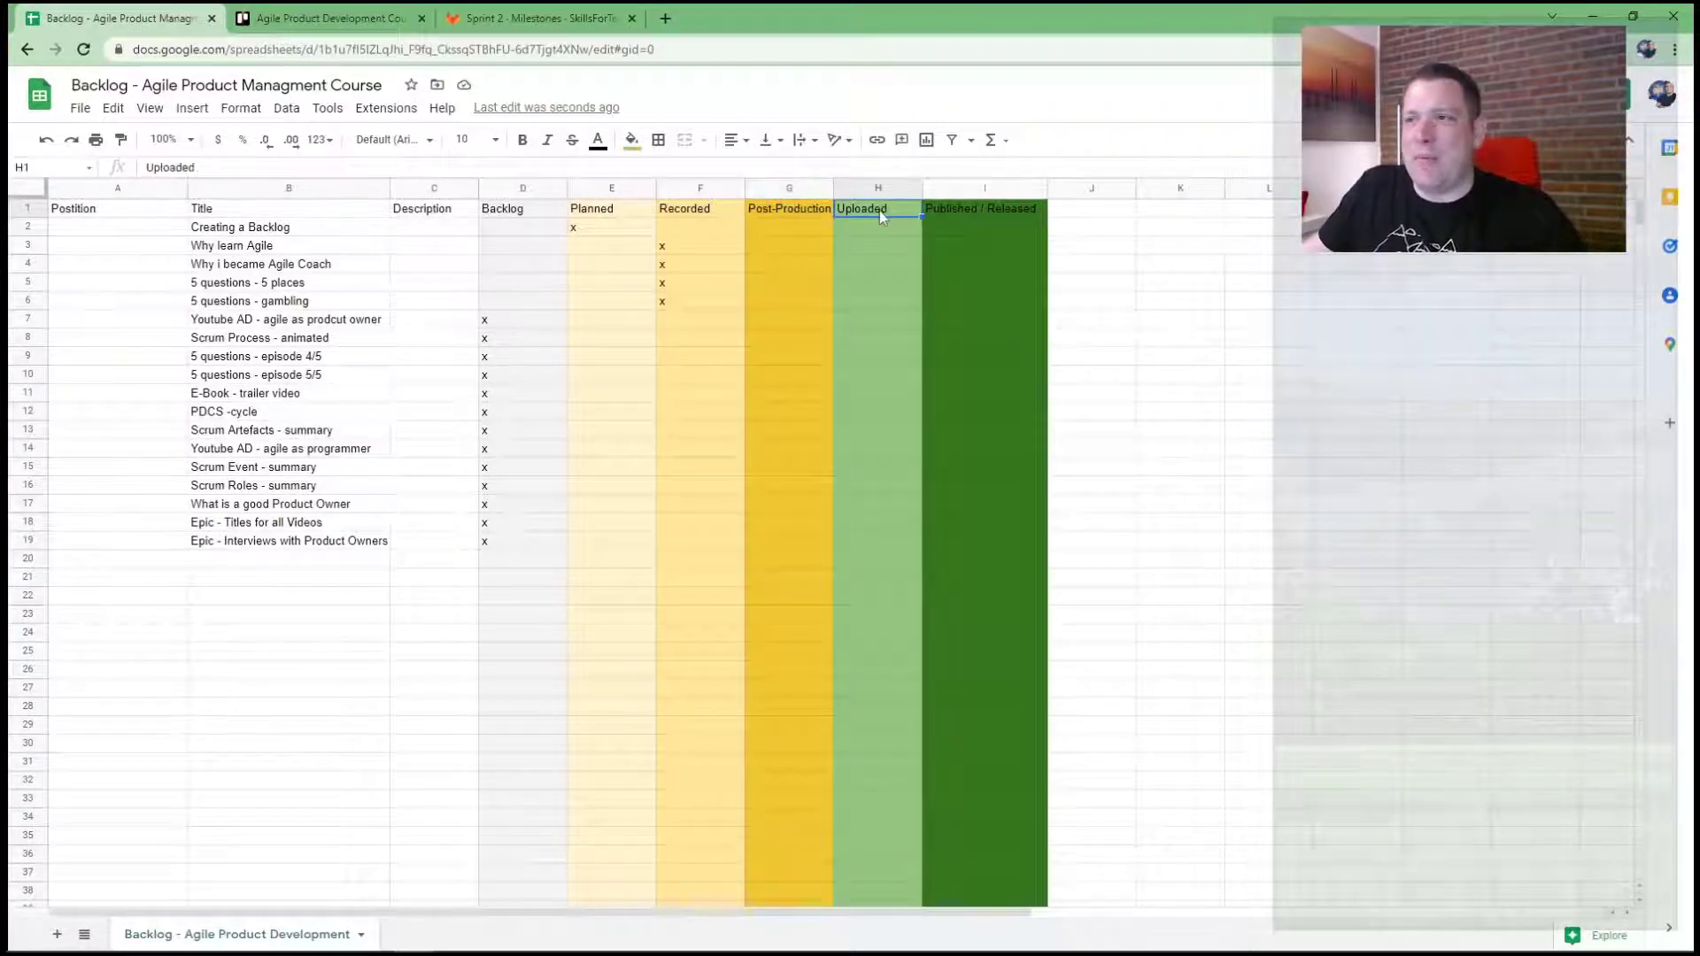
Change the H1 heading from Uploaded to Produced
double_click(880, 210)
text(Prdu)
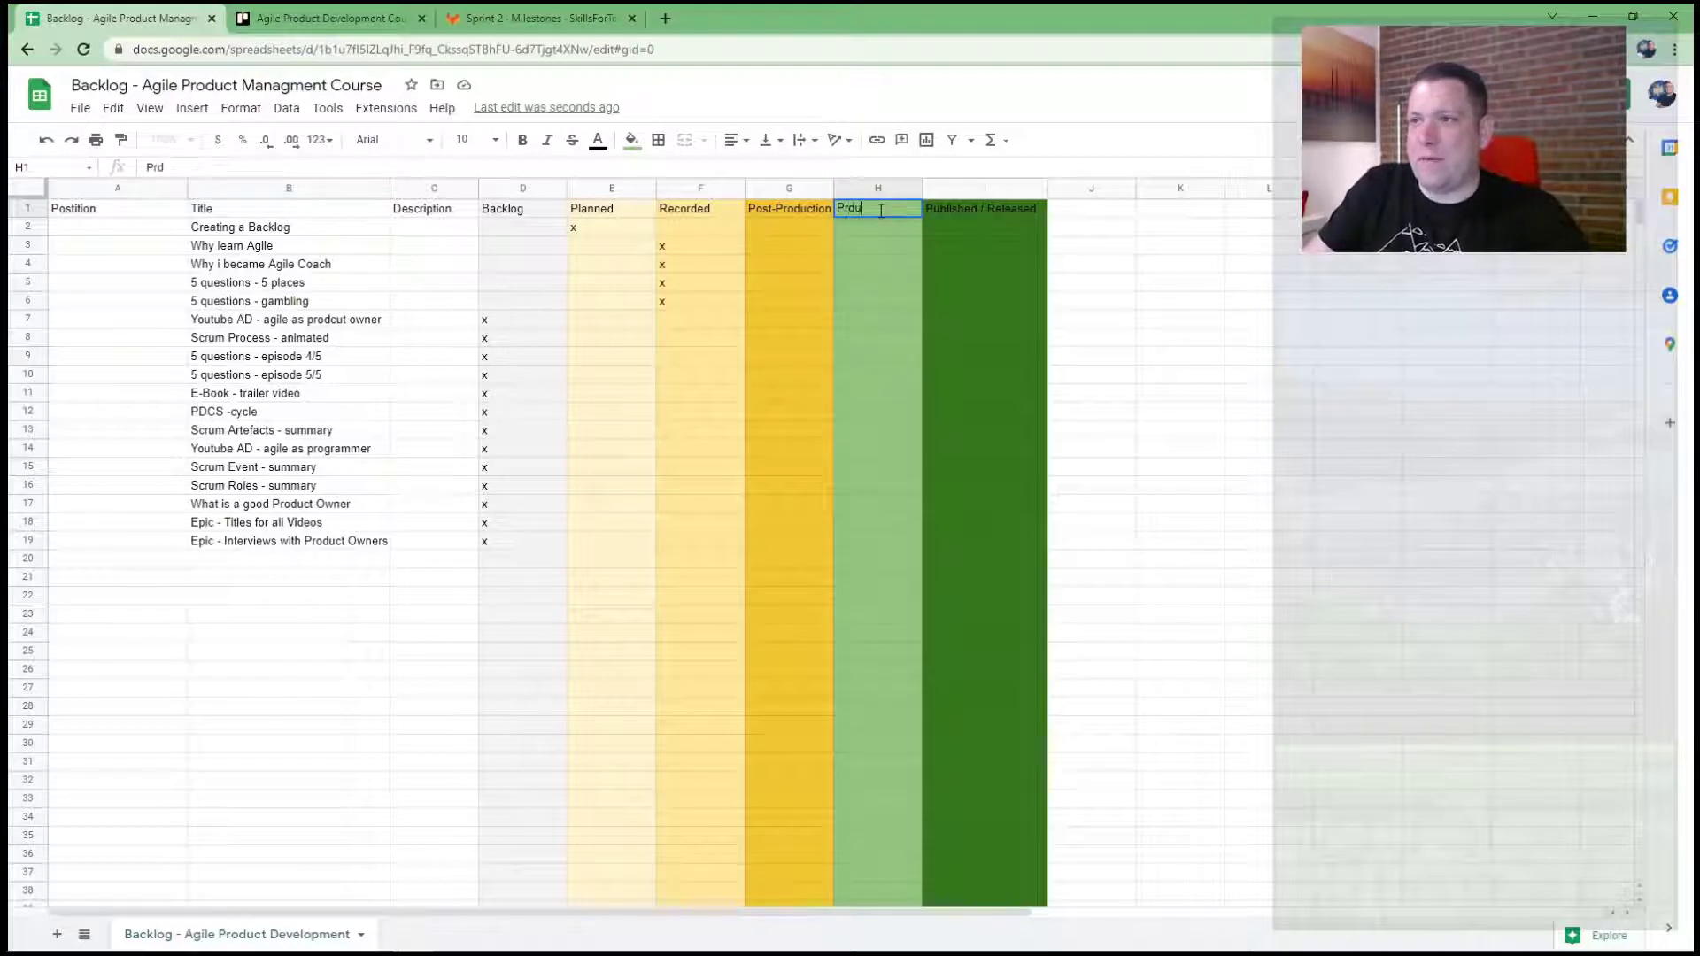
key(BackSpace)
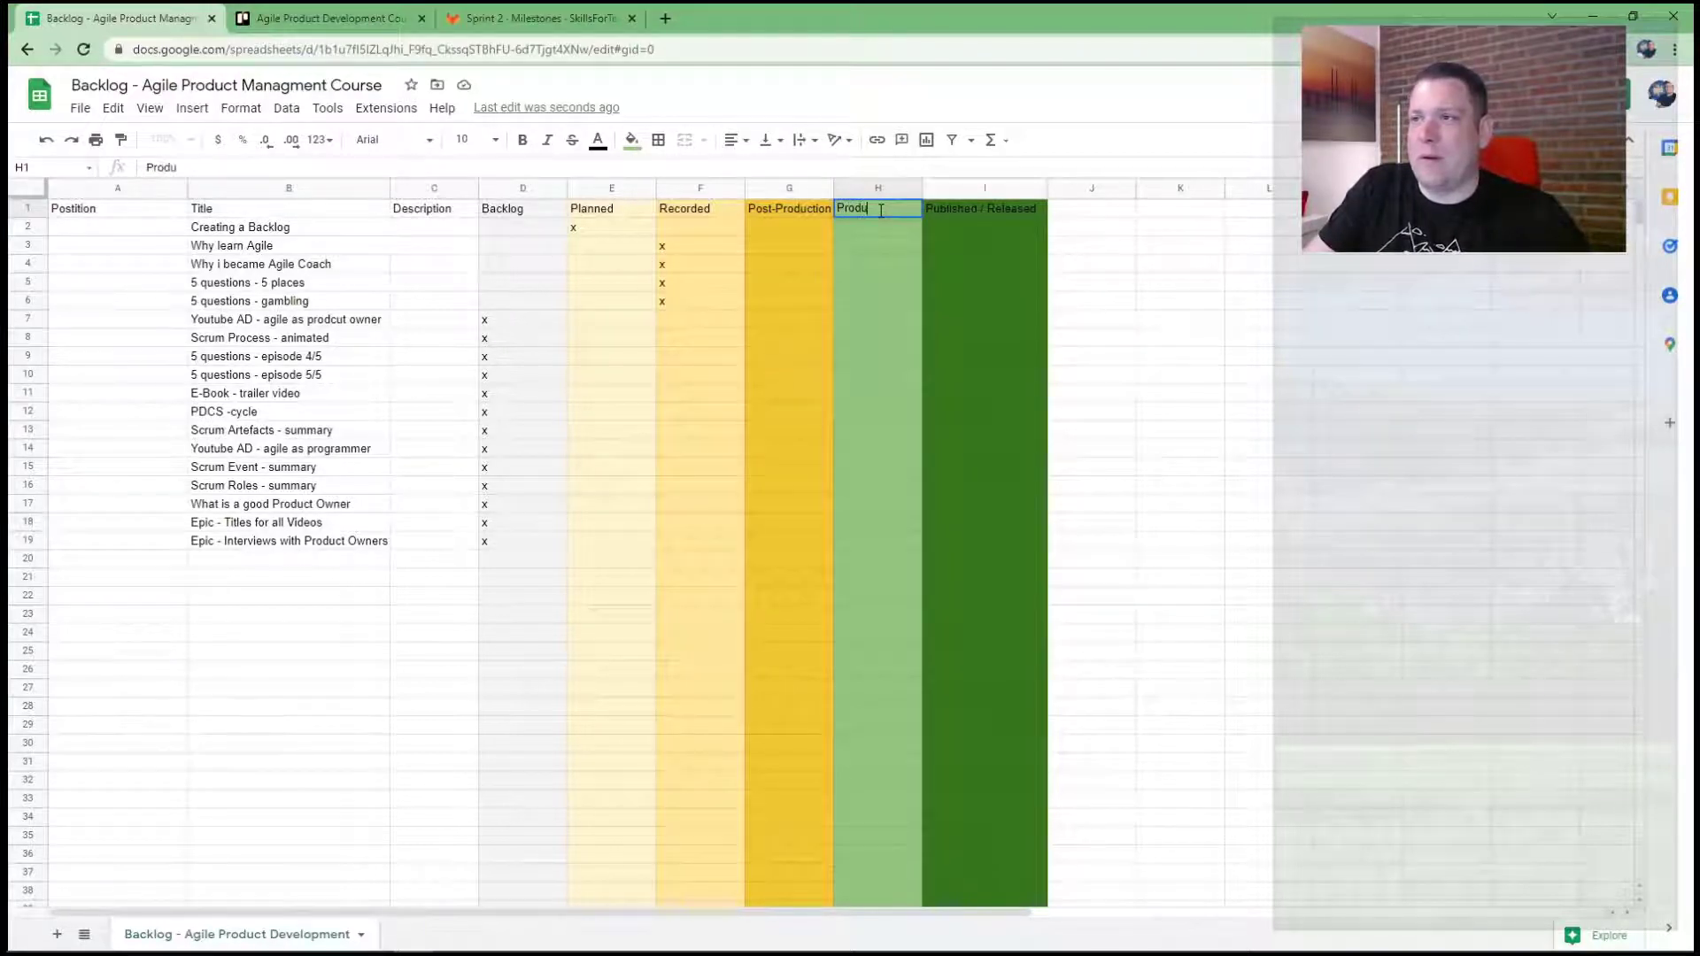
click(973, 212)
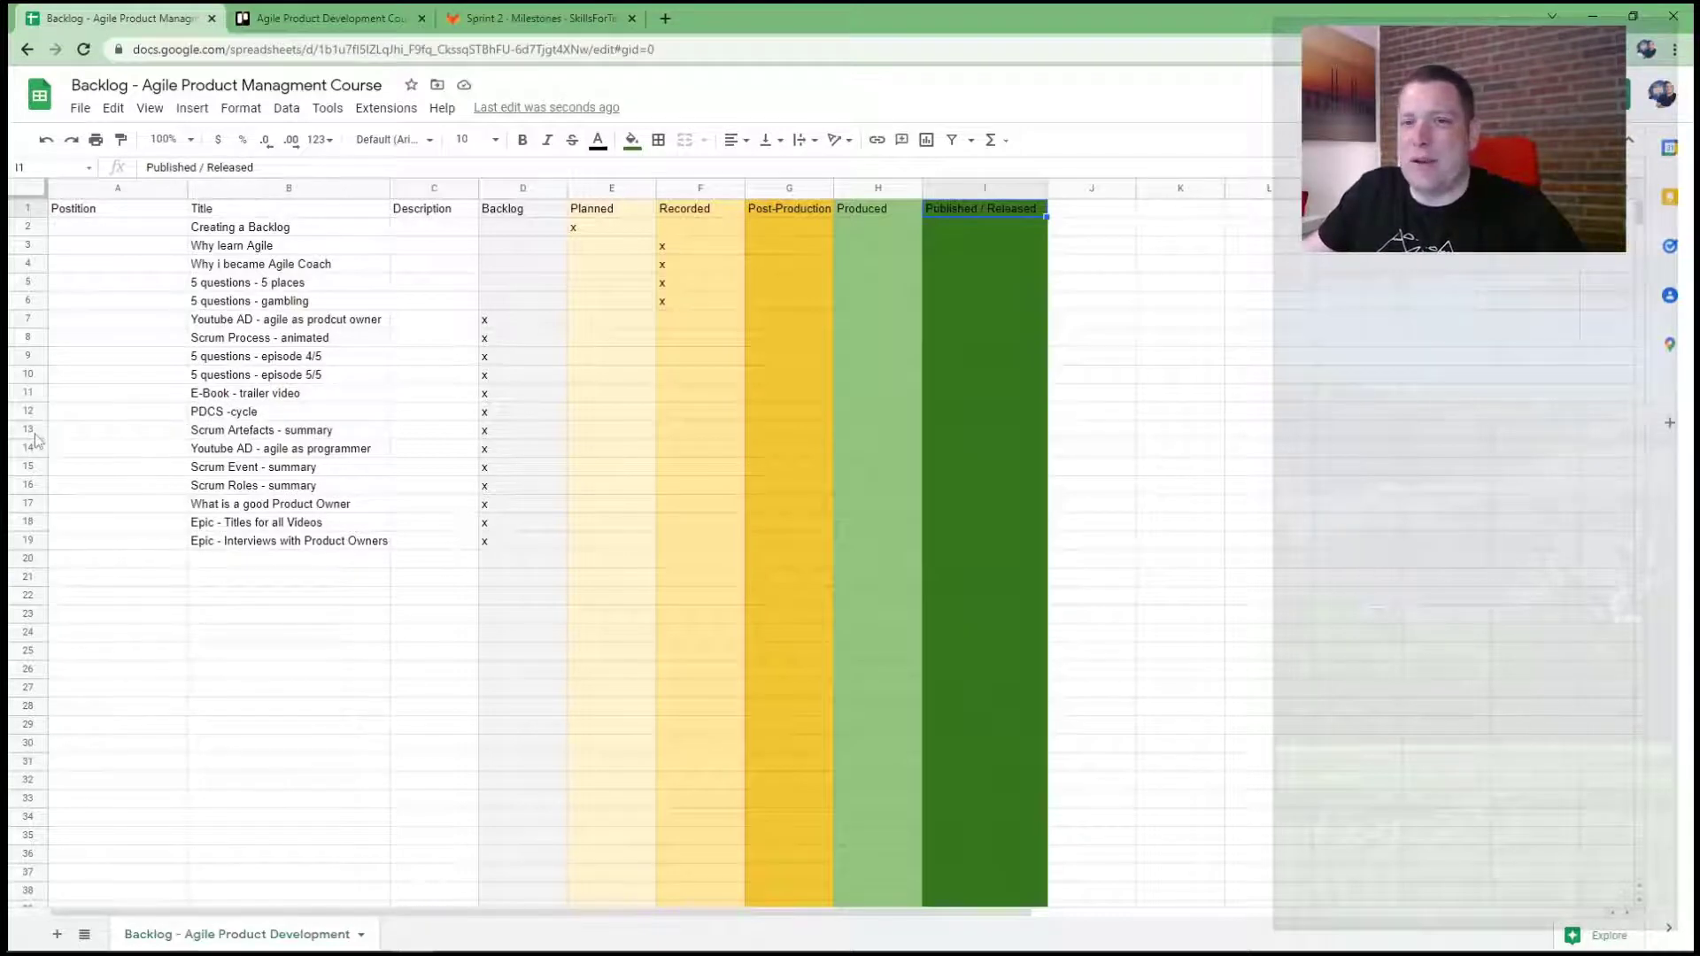
Drag the Scrum Event - summary row from row 15 up to row 7
drag(33, 431, 28, 393)
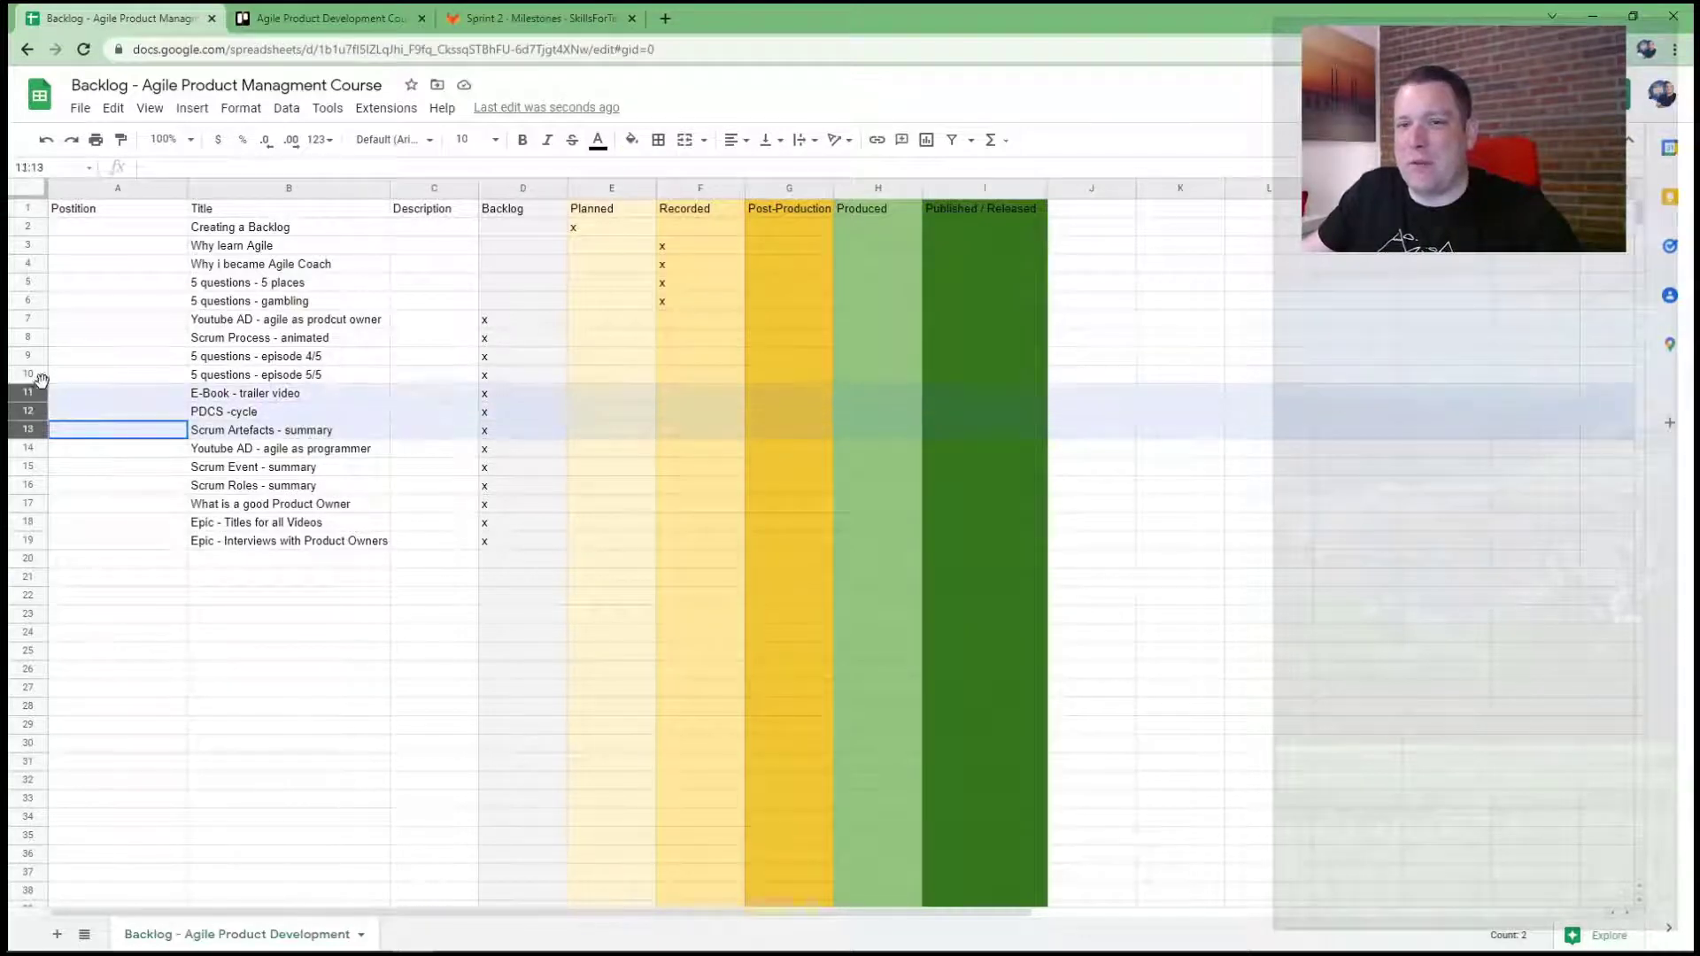
click(108, 483)
click(29, 468)
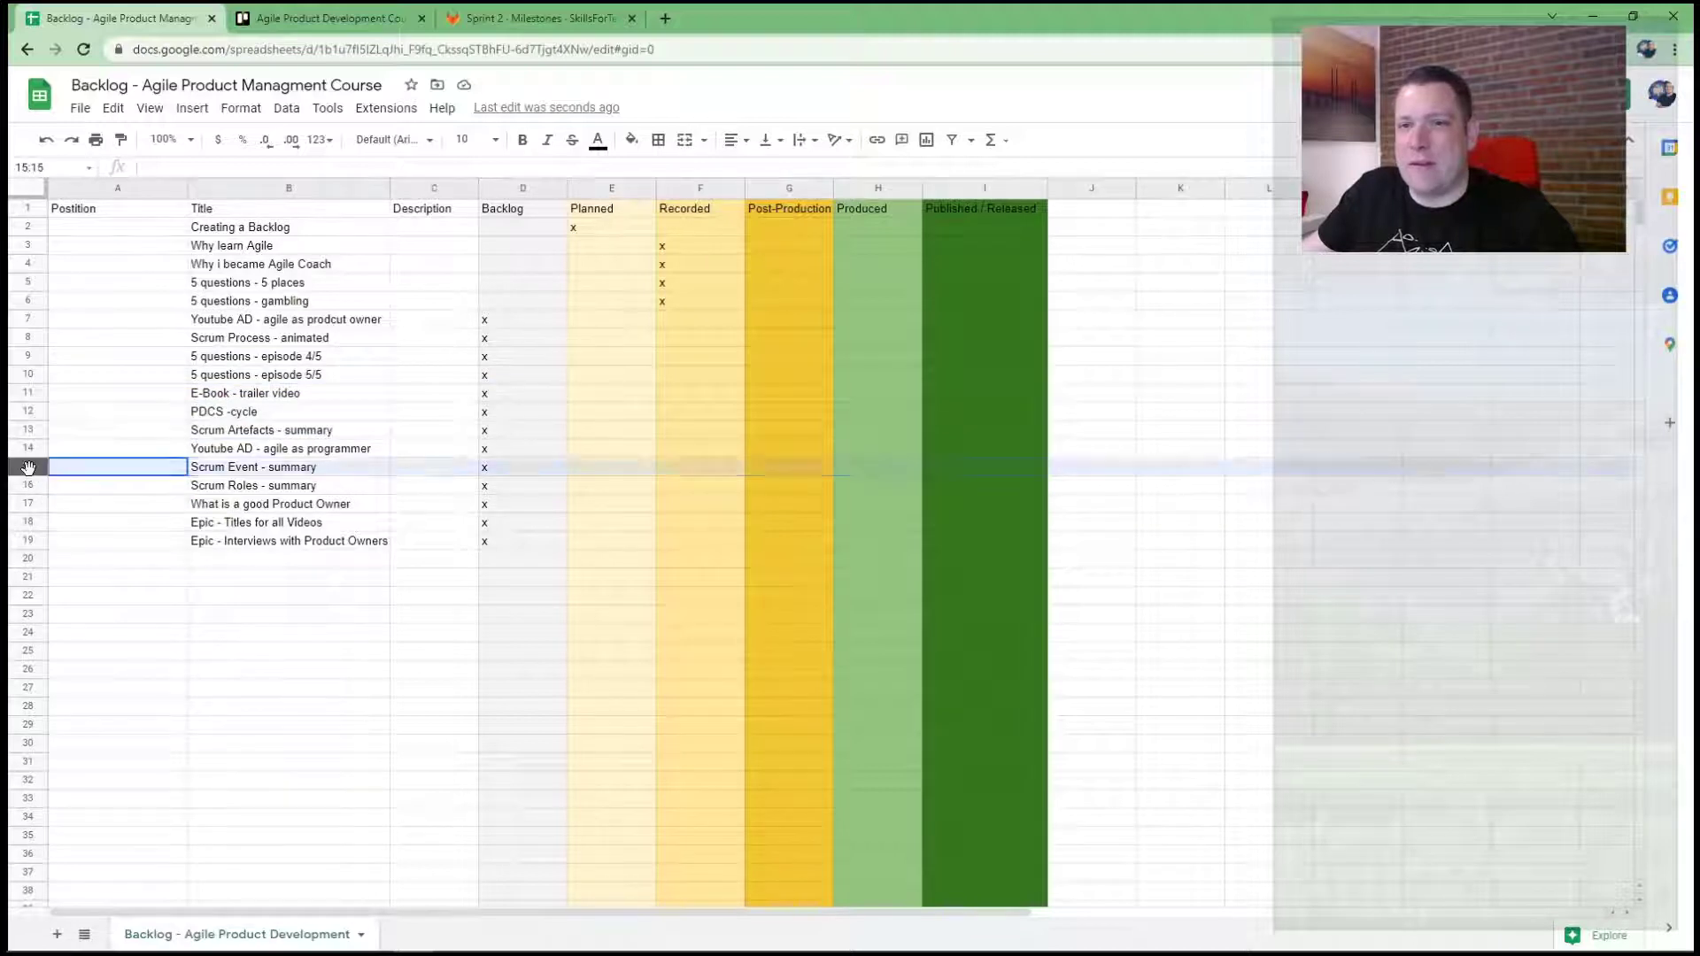
drag(28, 468, 30, 468)
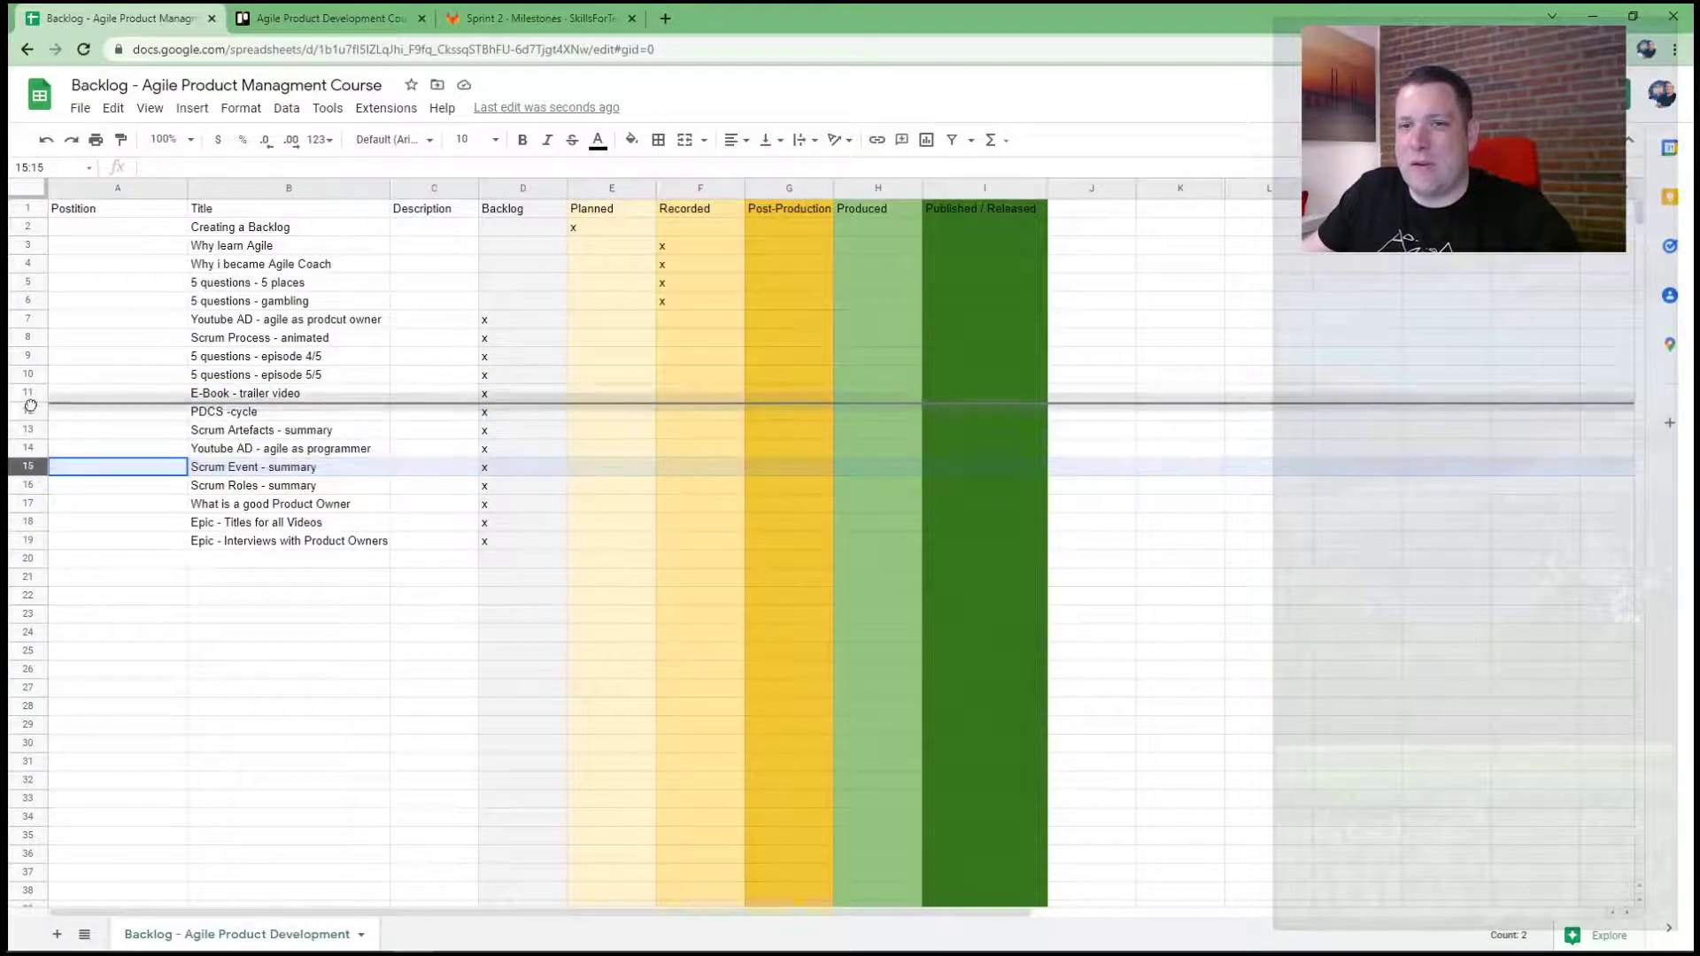
drag(30, 406, 33, 393)
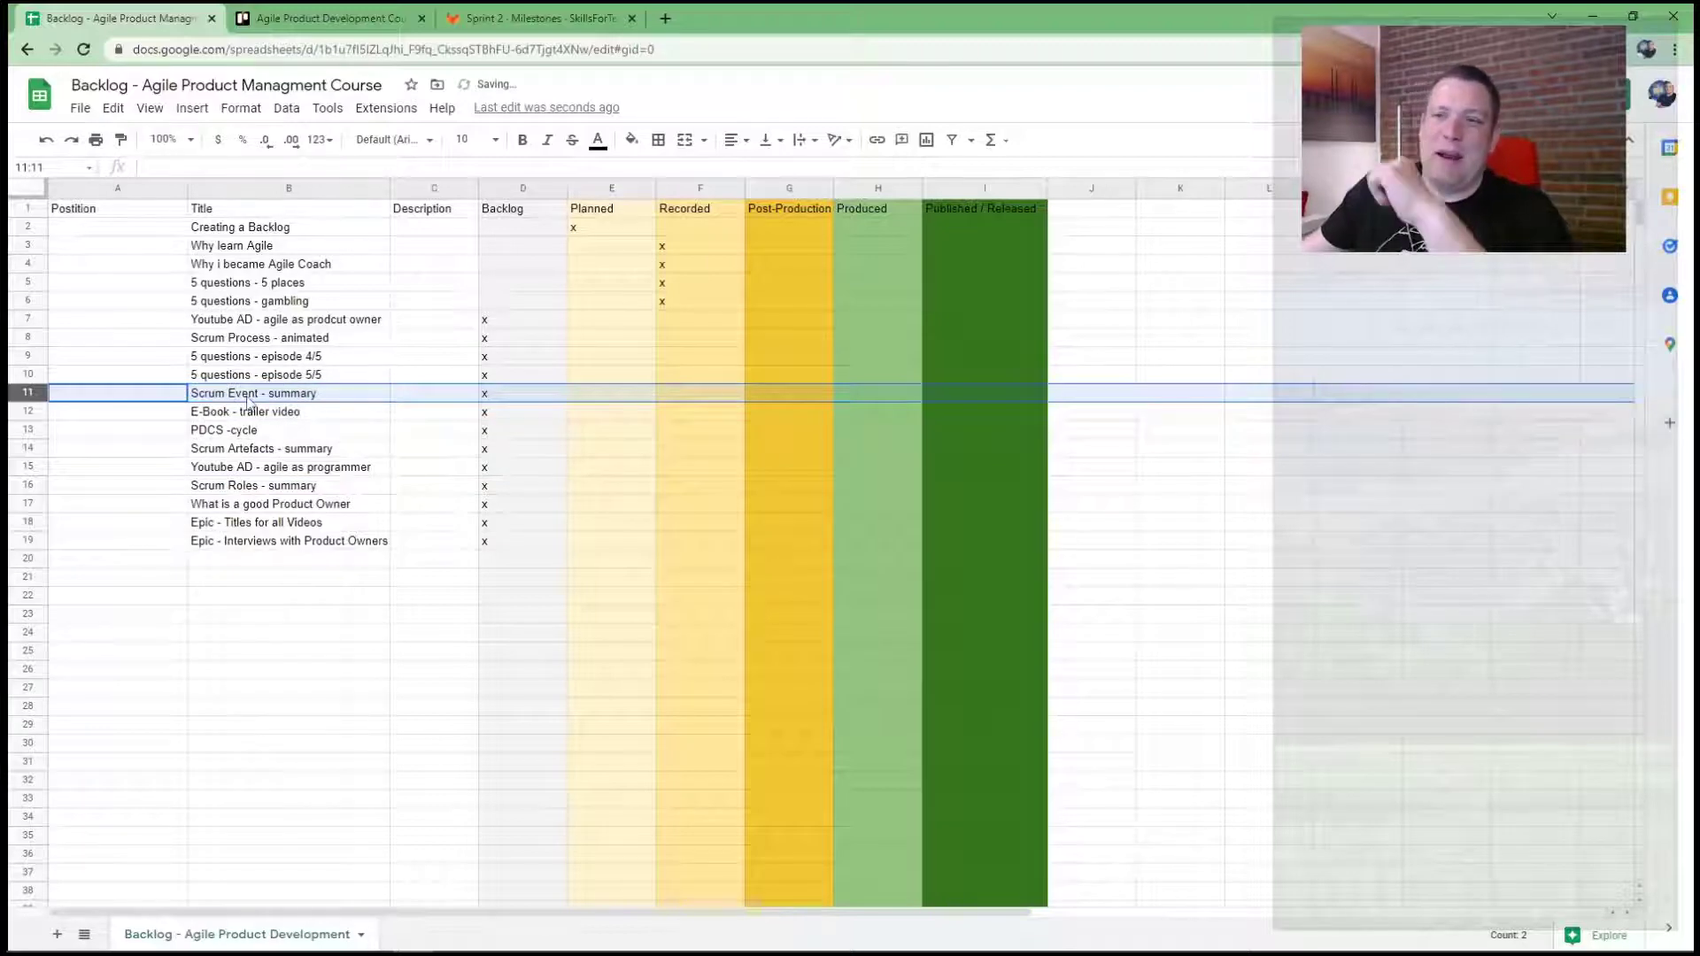
drag(30, 393, 32, 326)
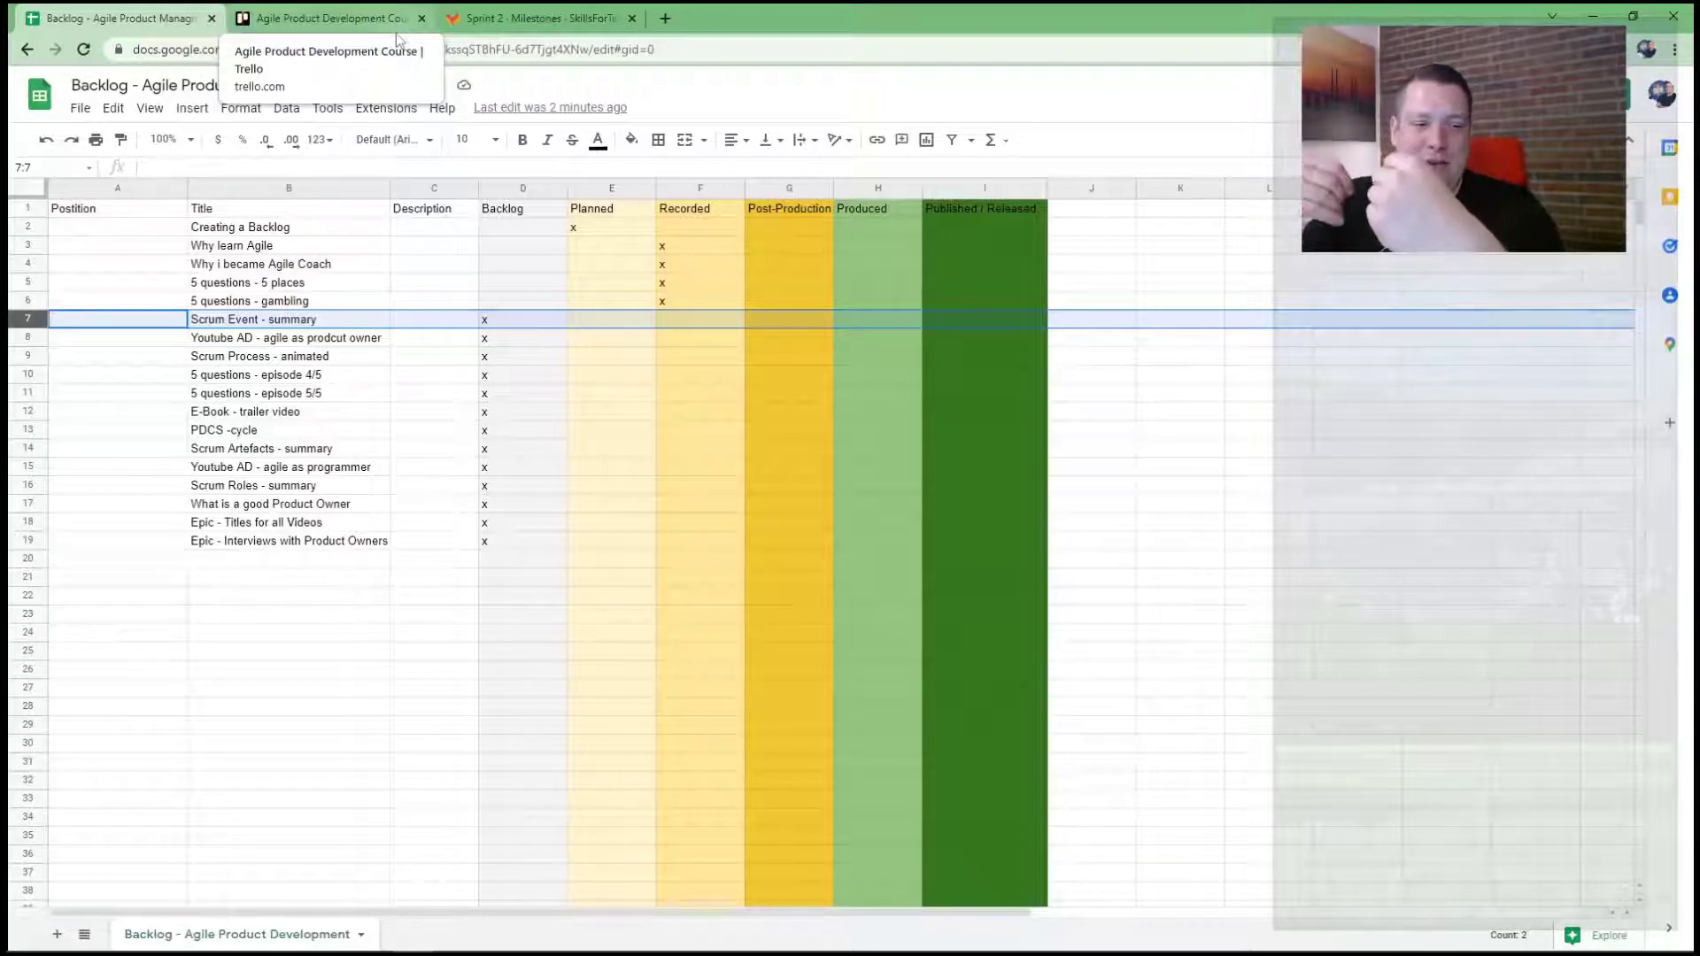
Go from the Sprint 2 milestone to the course project and show its 18 open issues
click(513, 23)
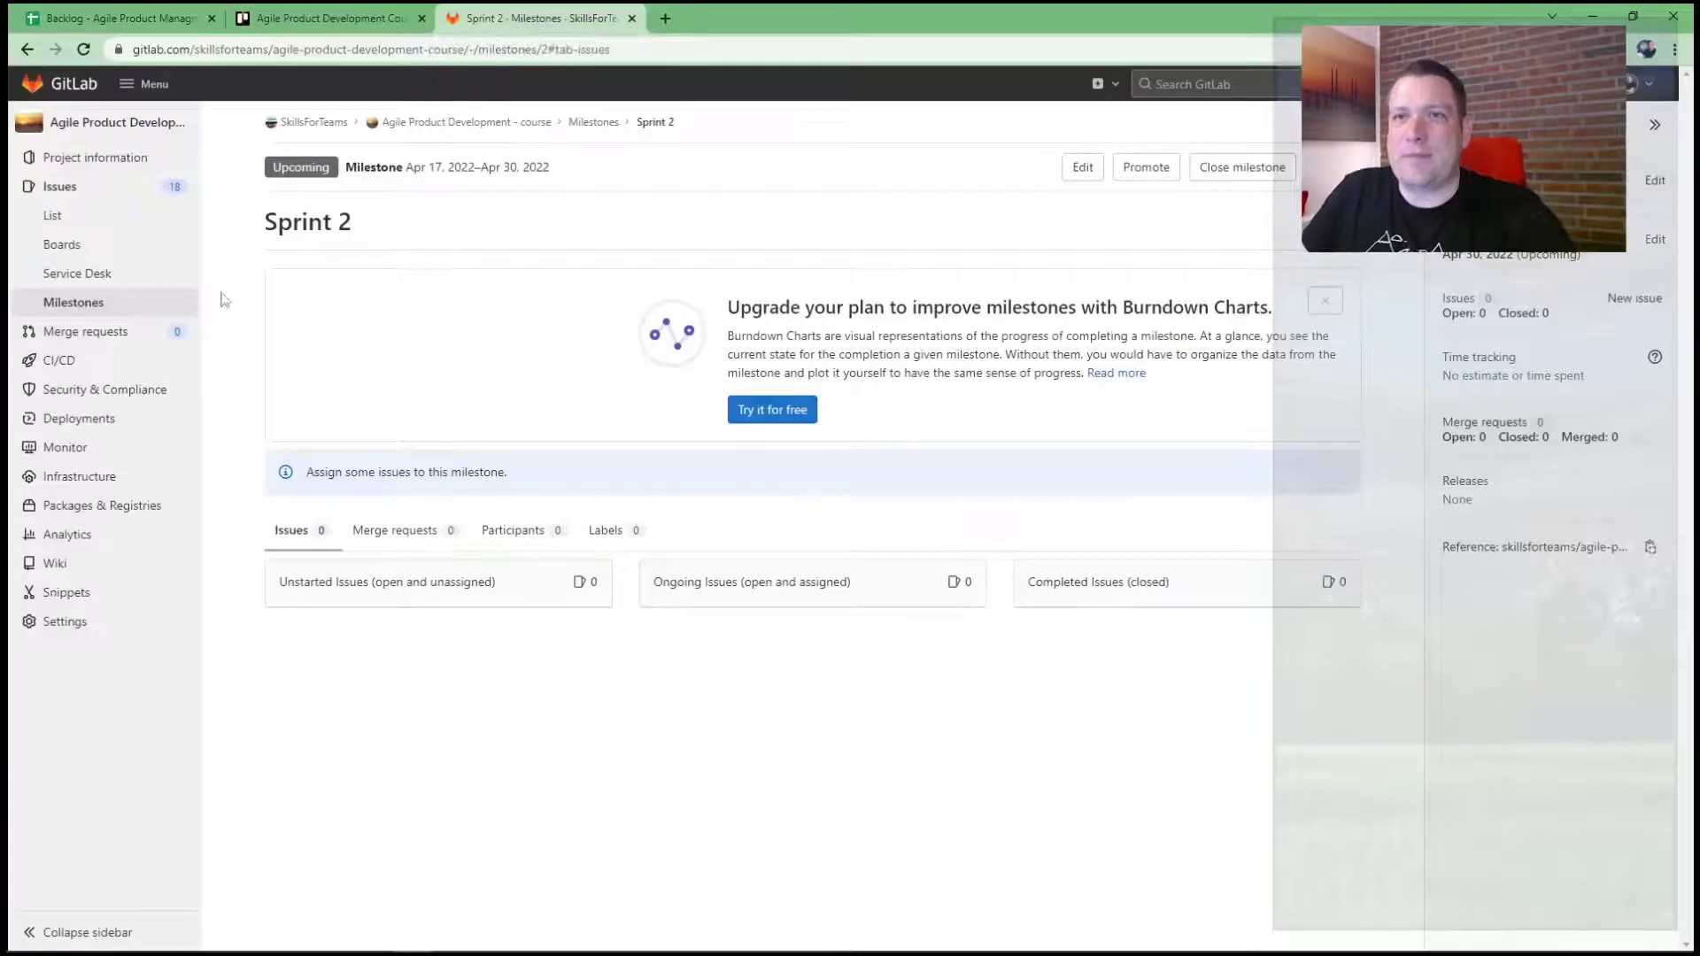
click(85, 127)
mouse_move(173, 184)
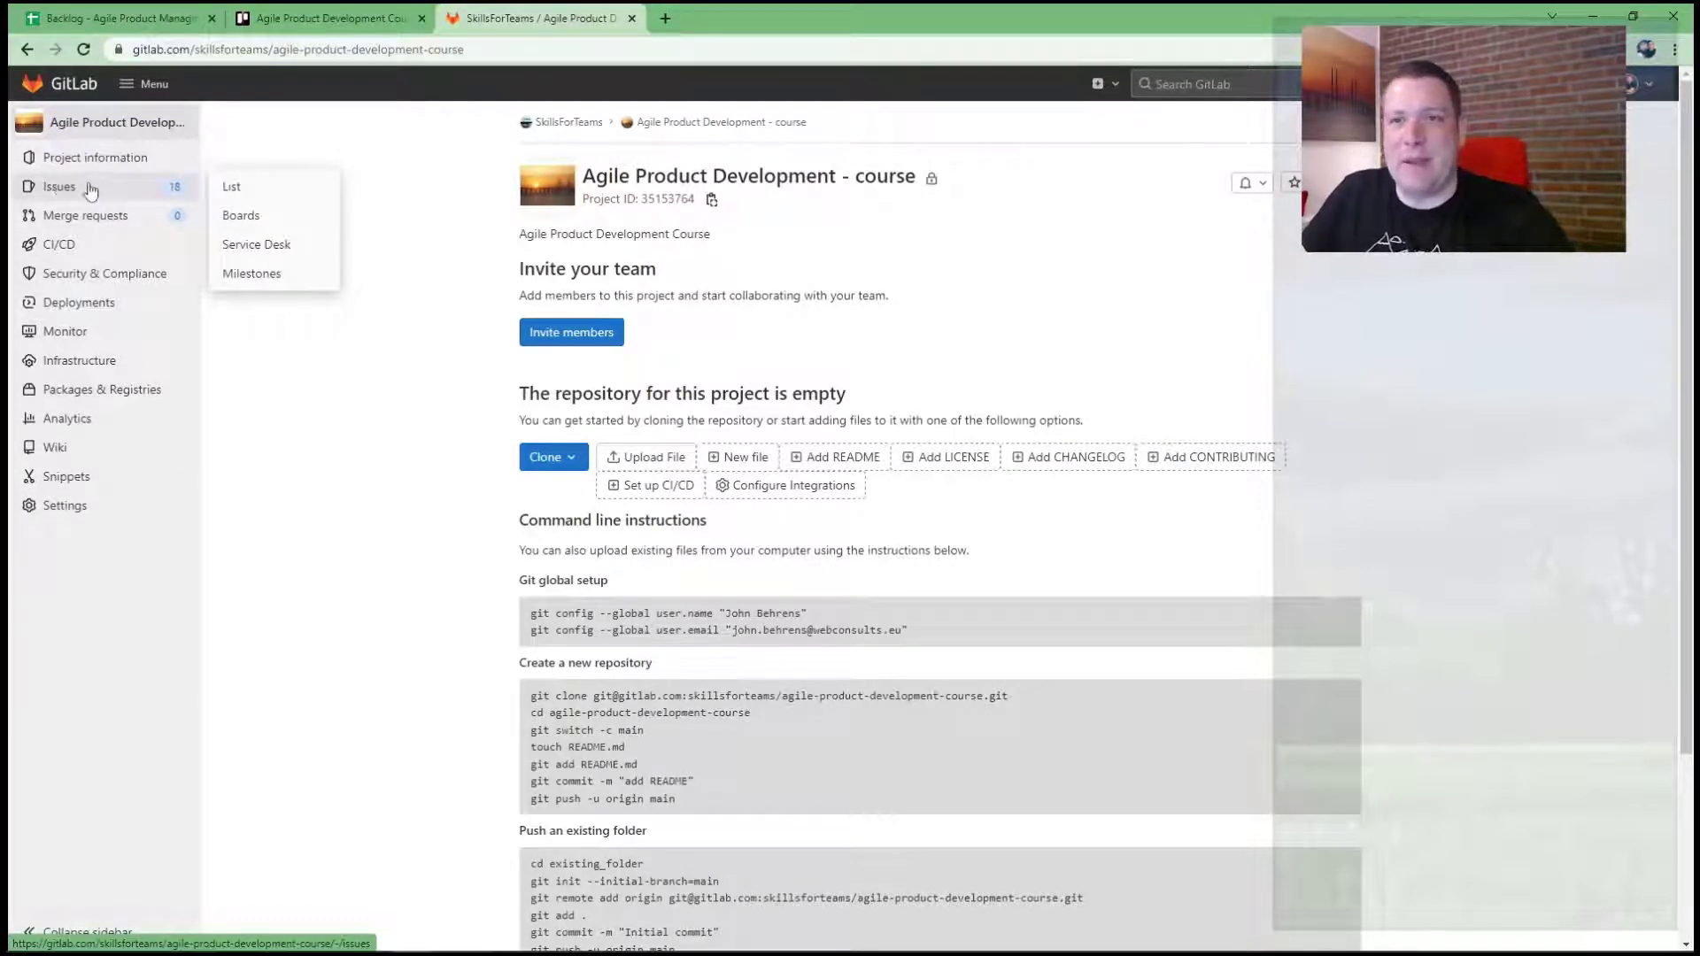
mouse_move(76, 242)
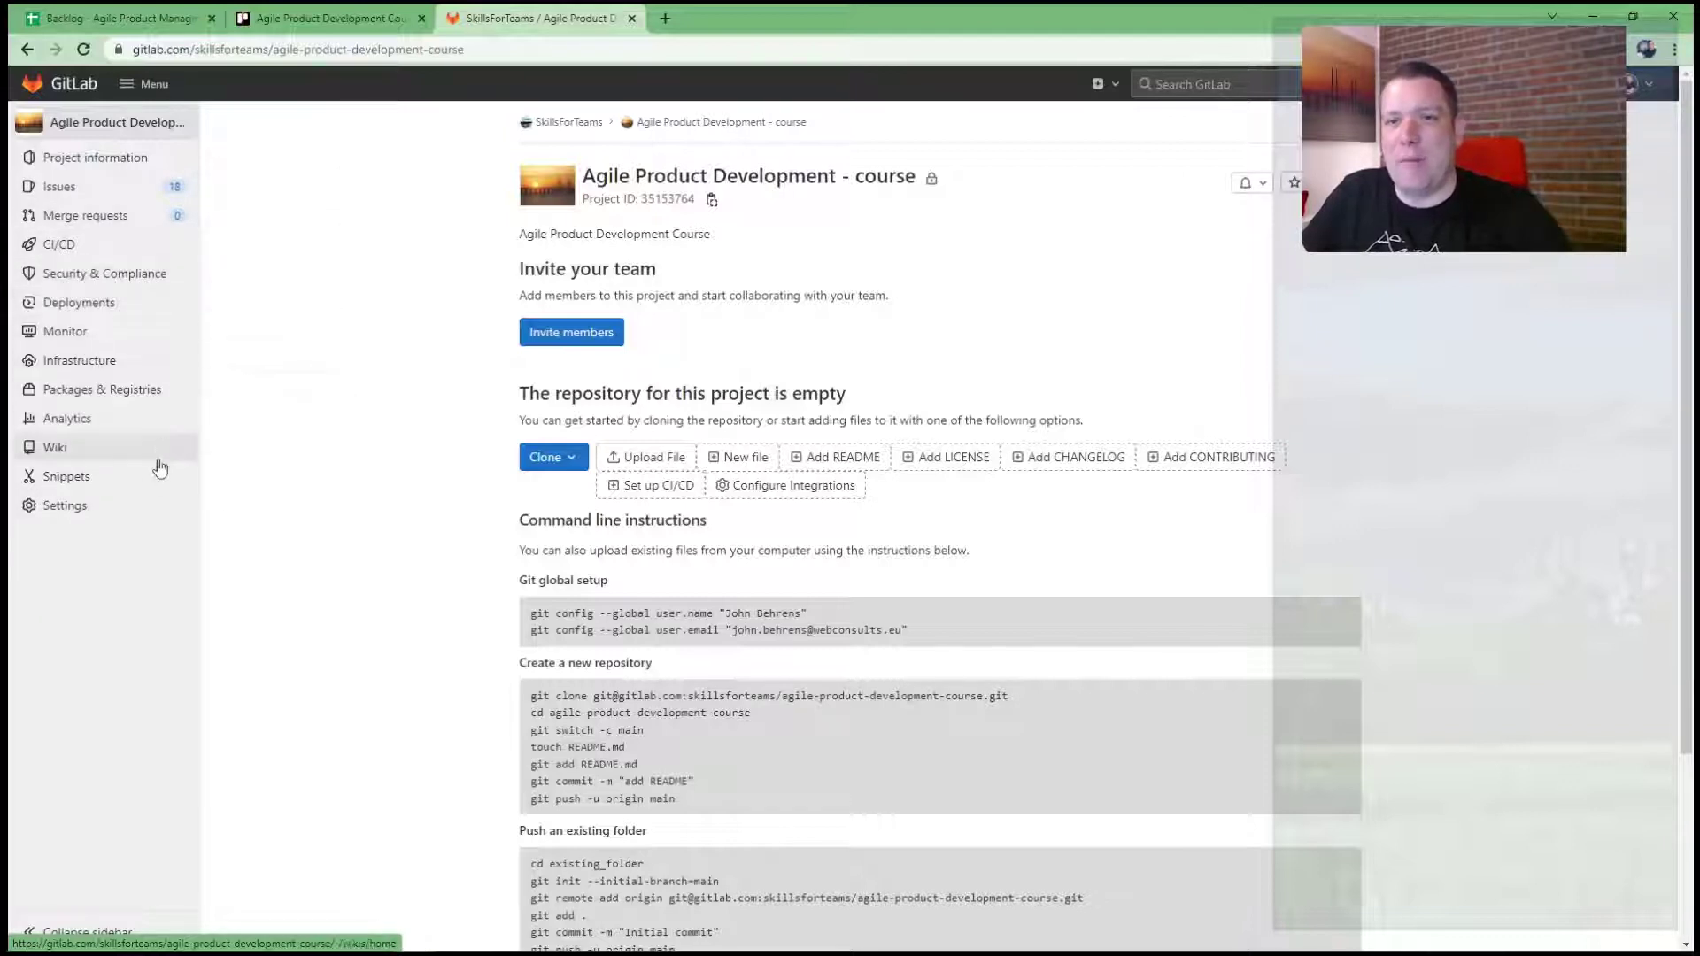
mouse_move(100, 506)
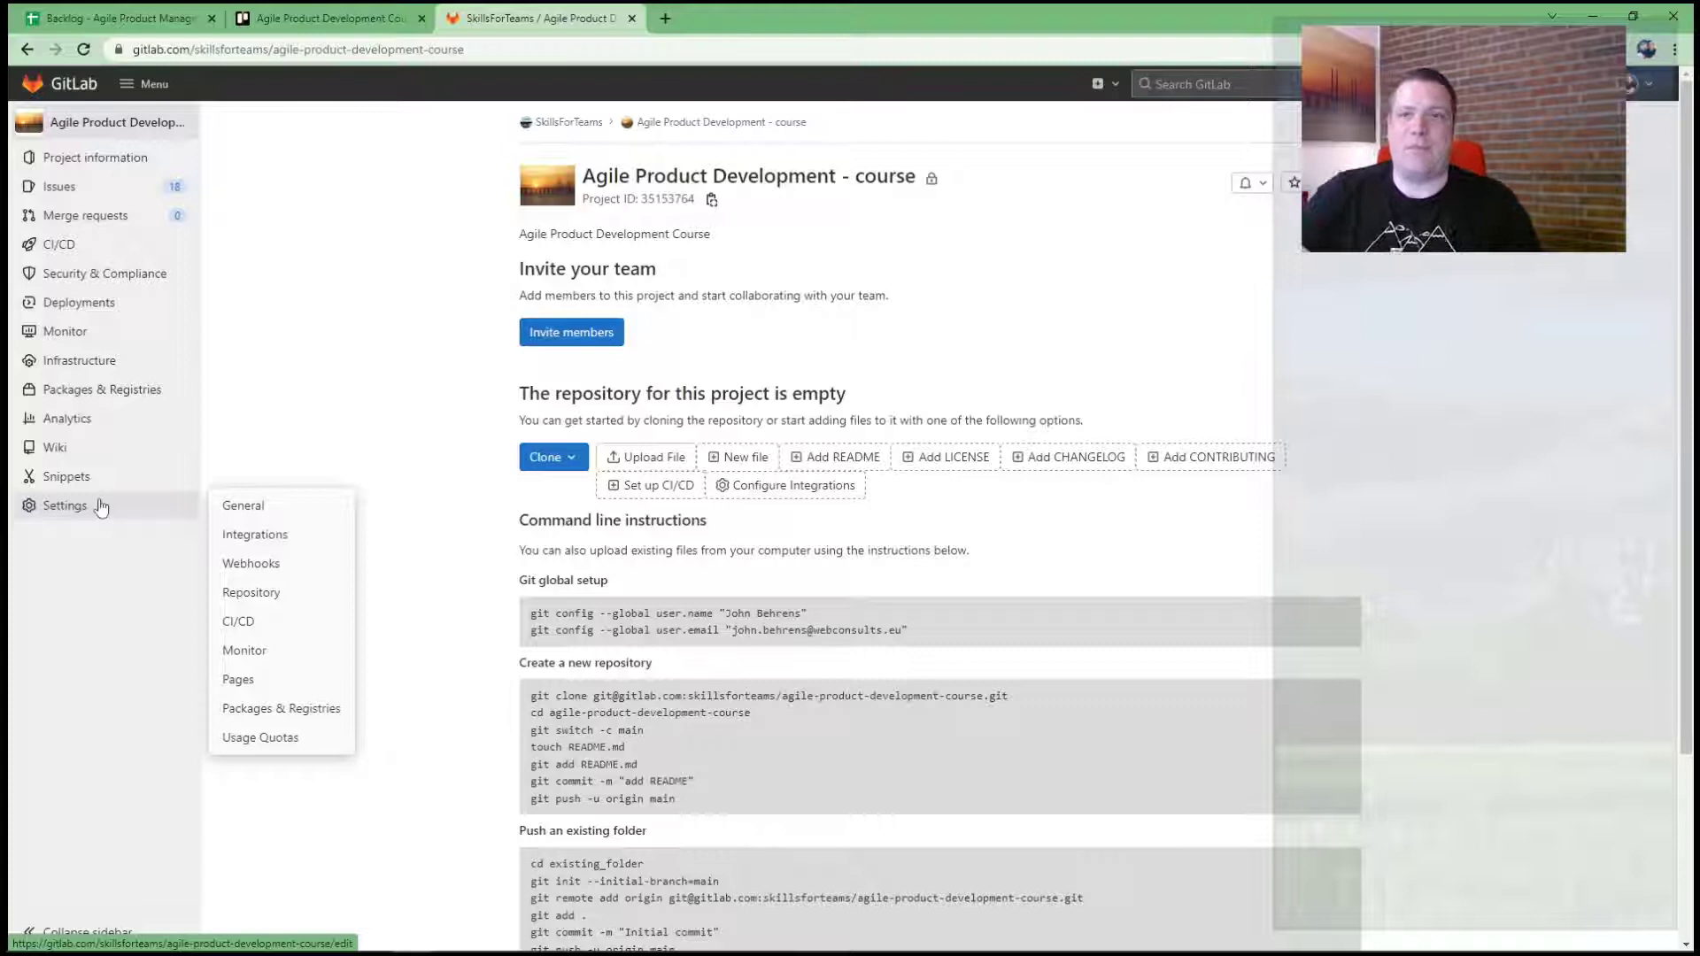
mouse_move(139, 164)
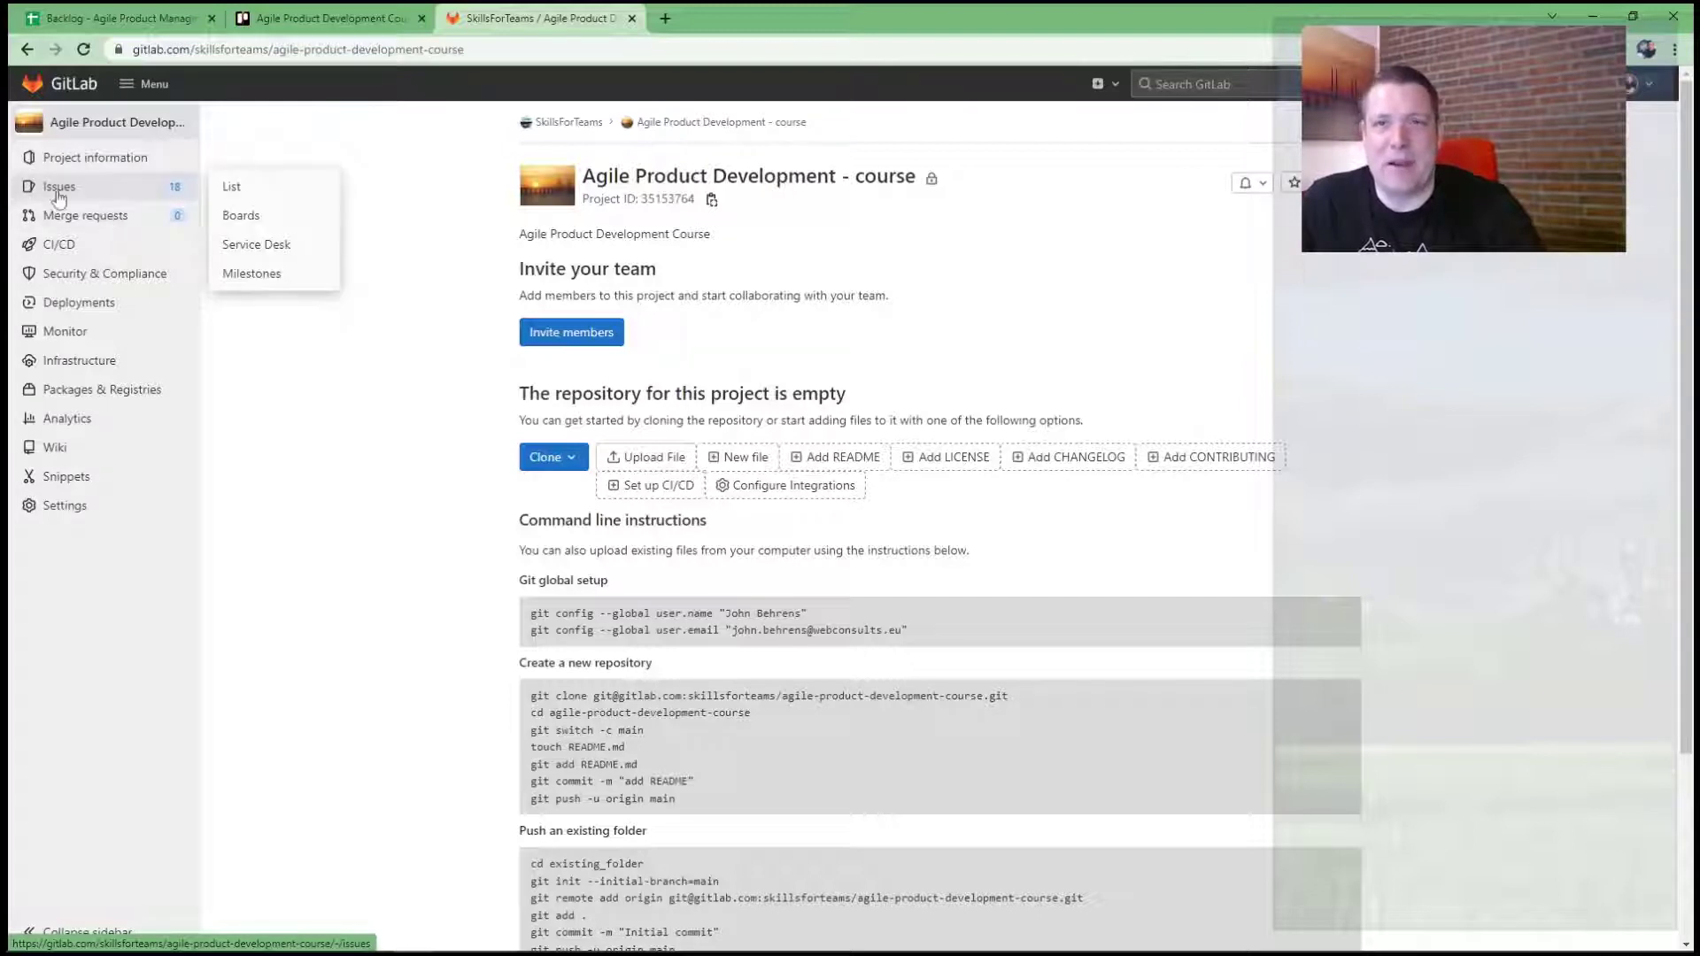
mouse_move(72, 196)
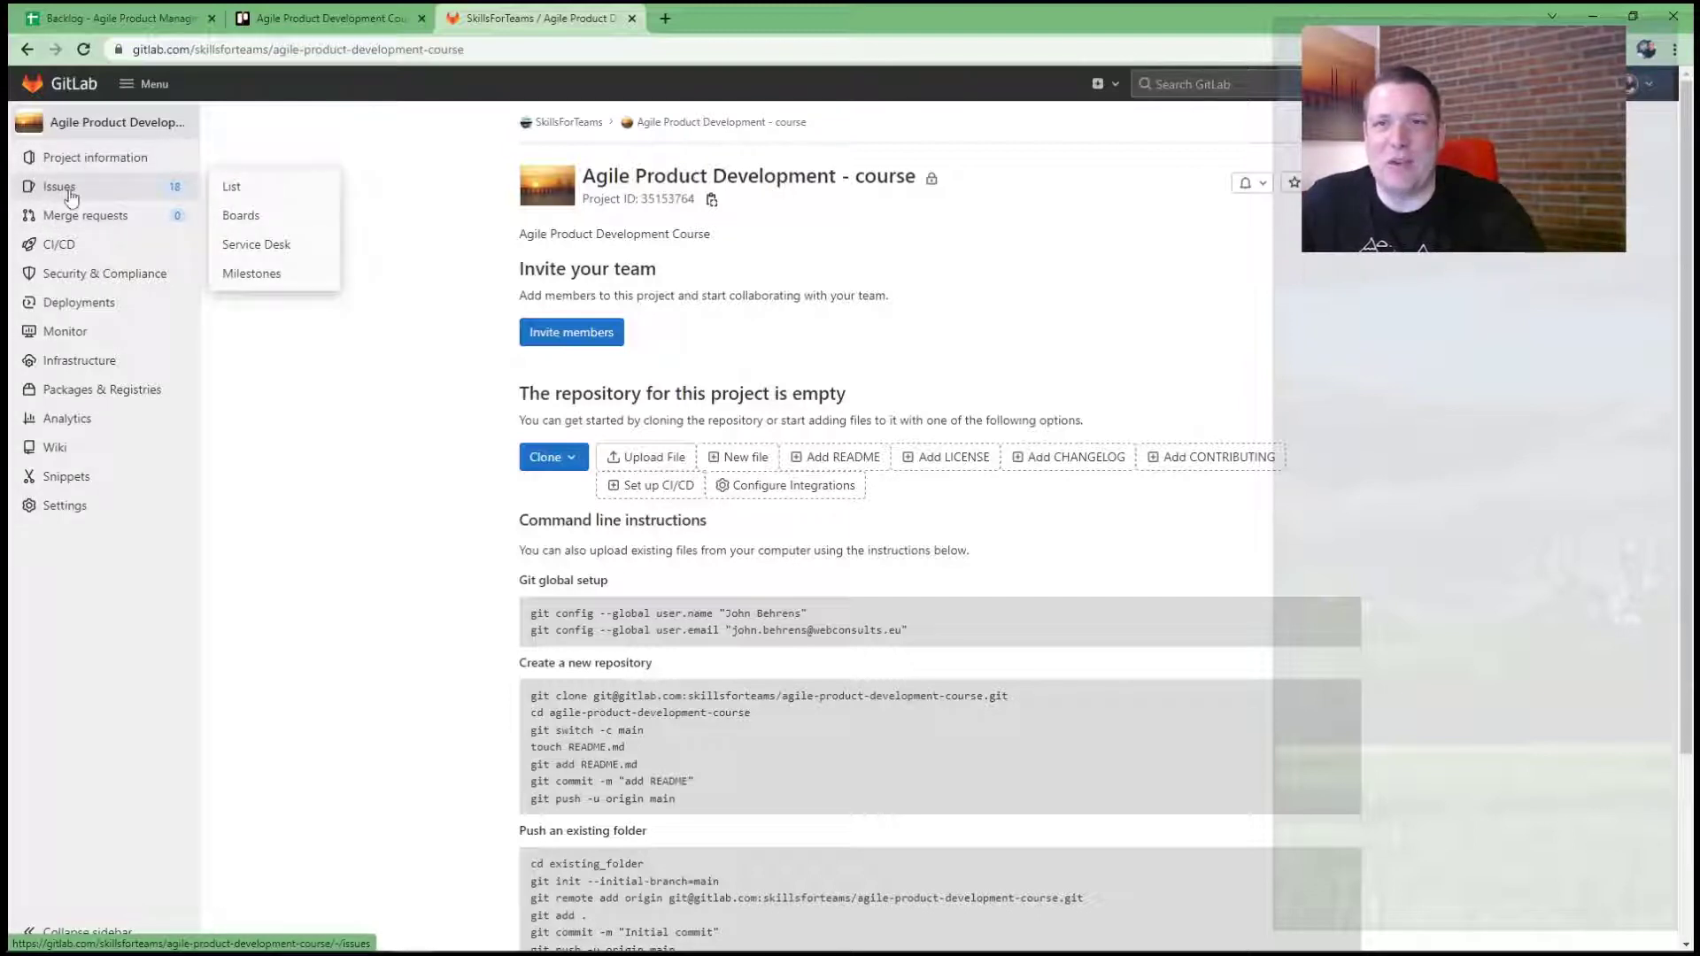
click(72, 197)
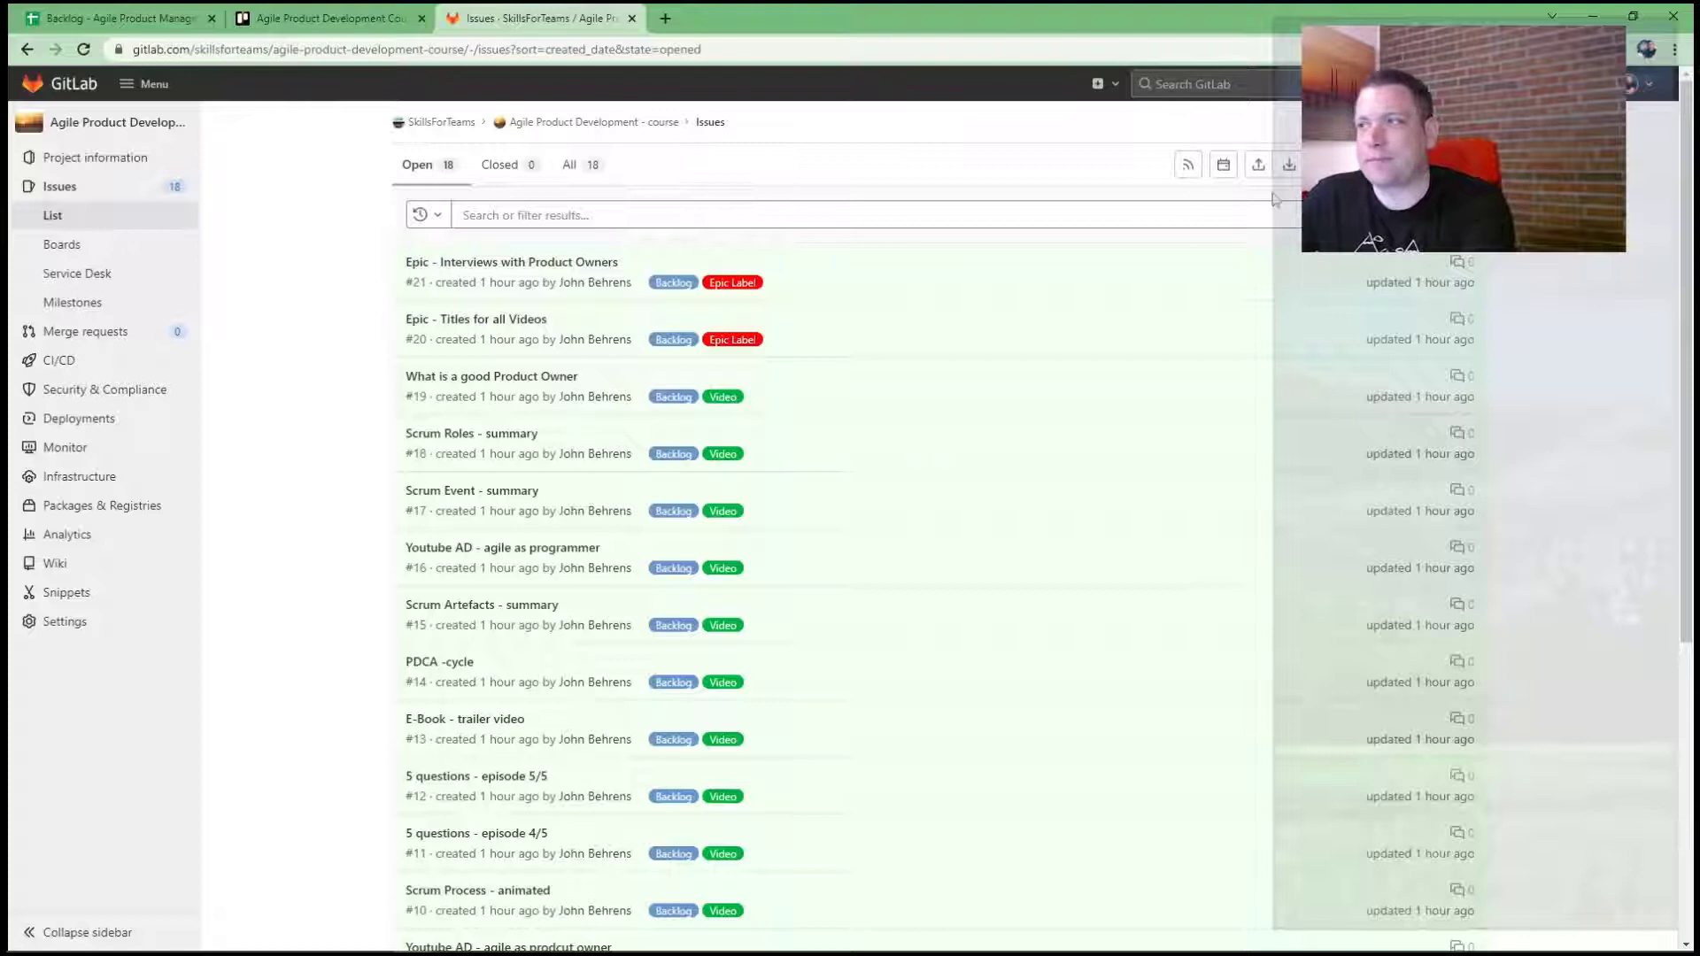
Open the Development issue board with its Backlog, Planned, Recorded and Produced lists
click(73, 249)
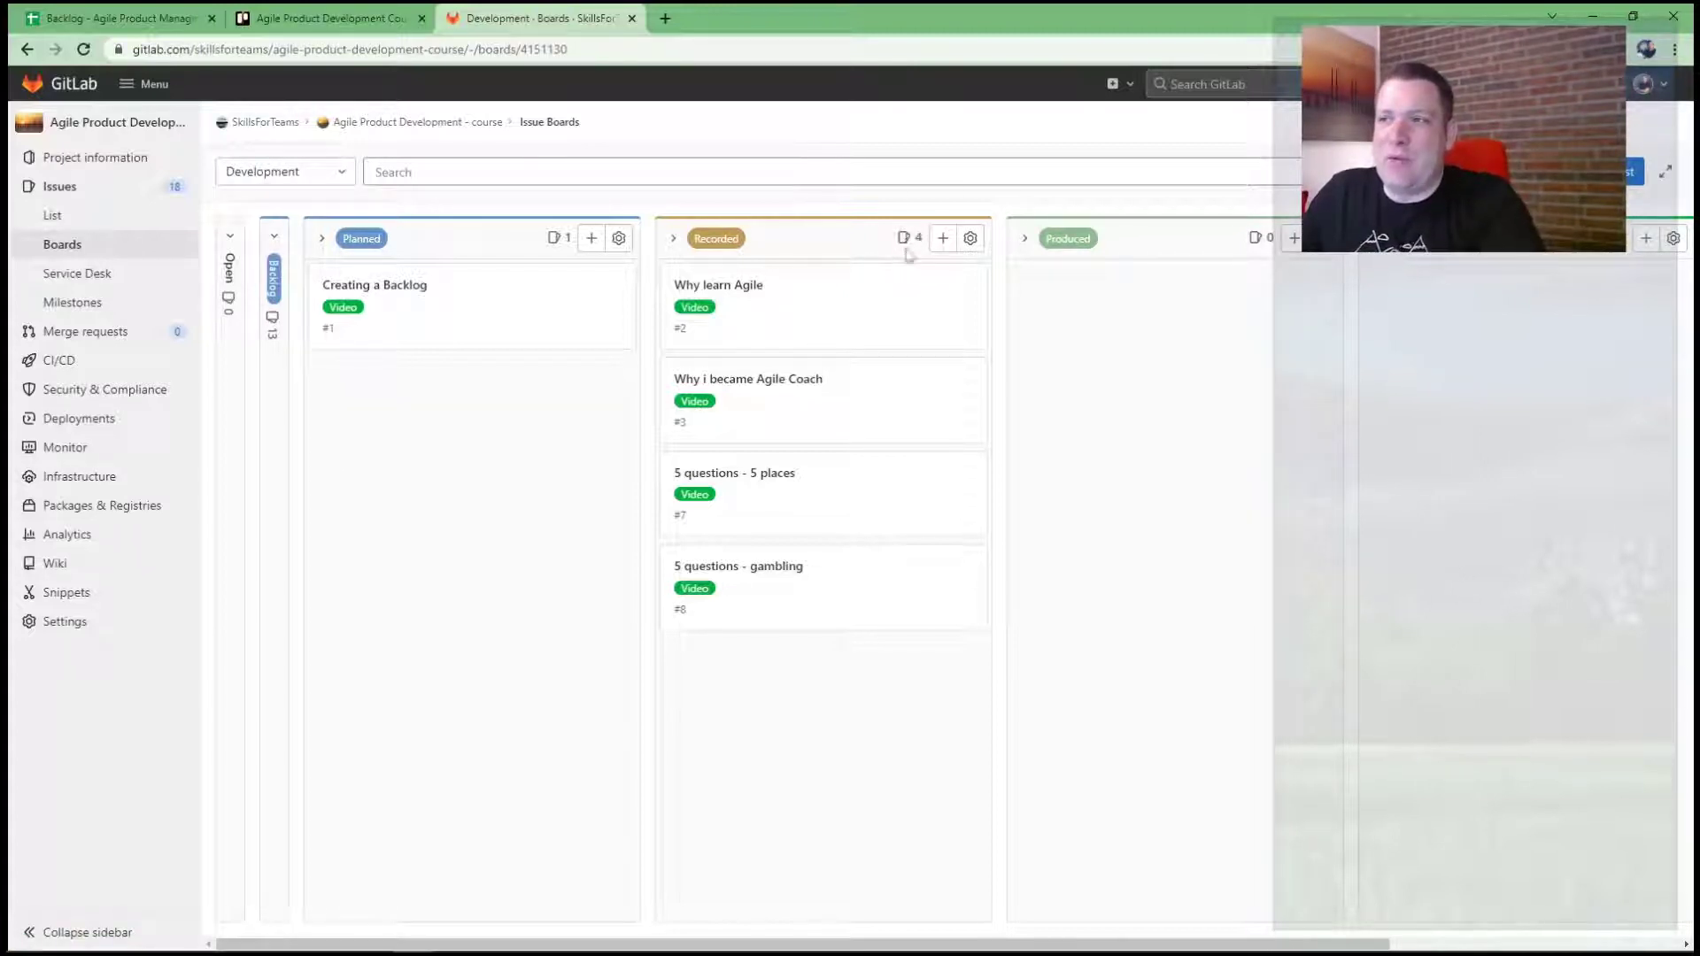
Open List settings for the Recorded list on the Development board
click(970, 238)
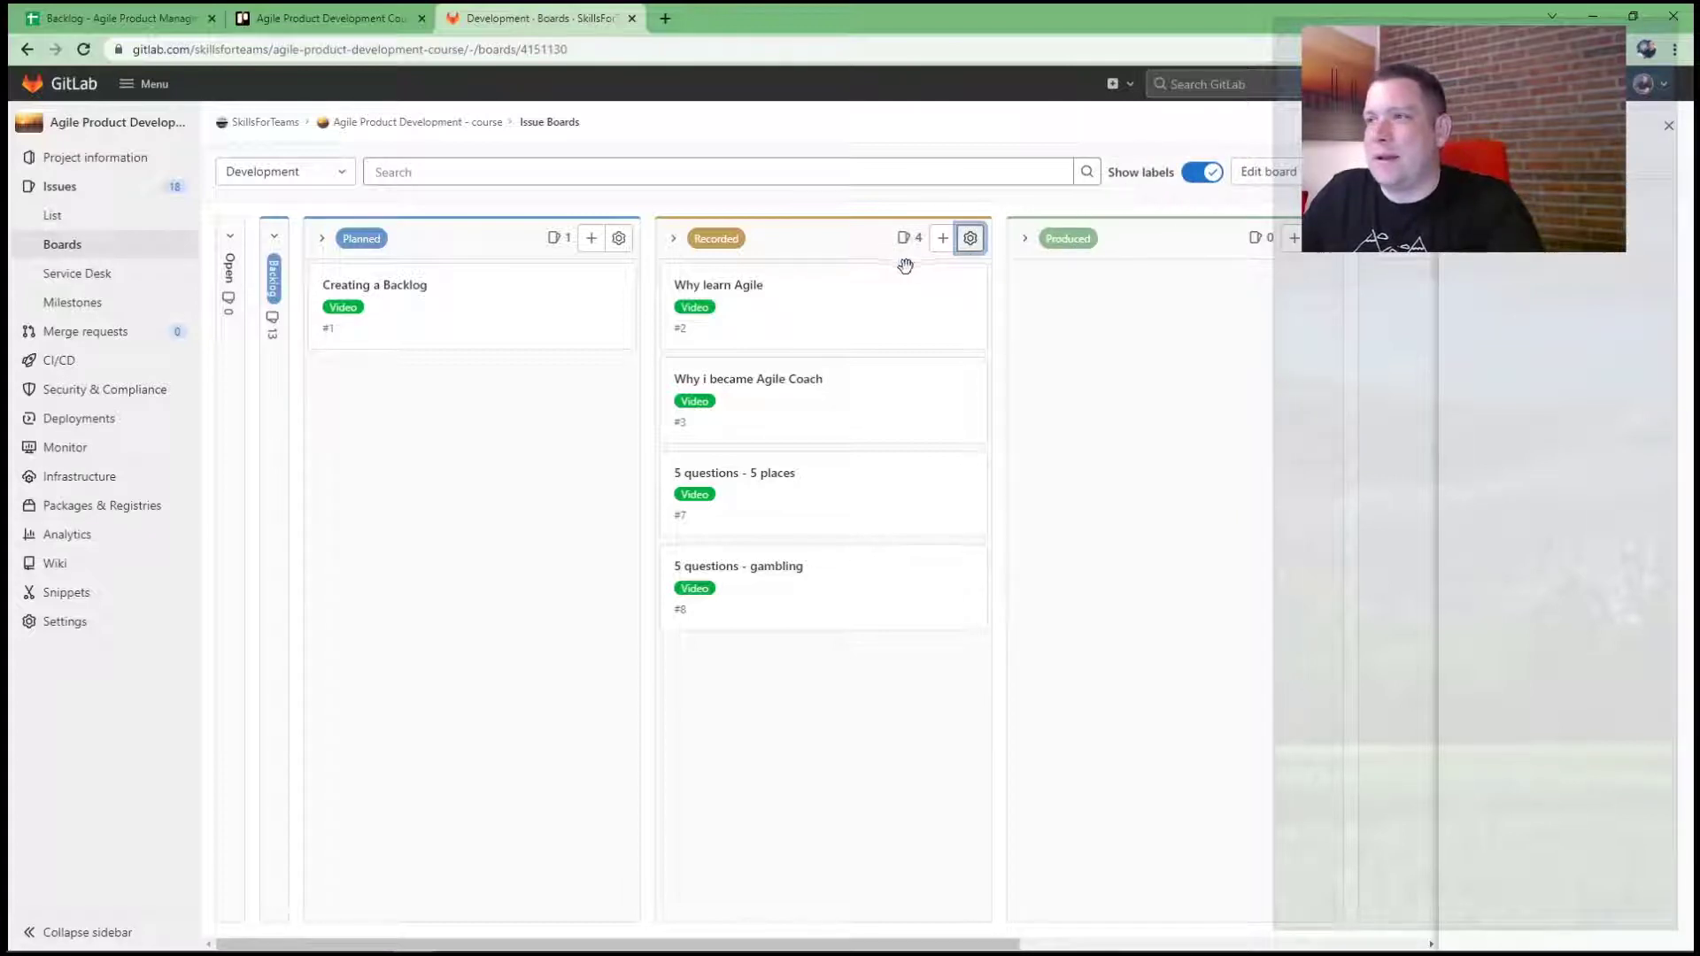
Close the list settings and trial-move Creating a Backlog to the last list, then back to Planned
click(1668, 125)
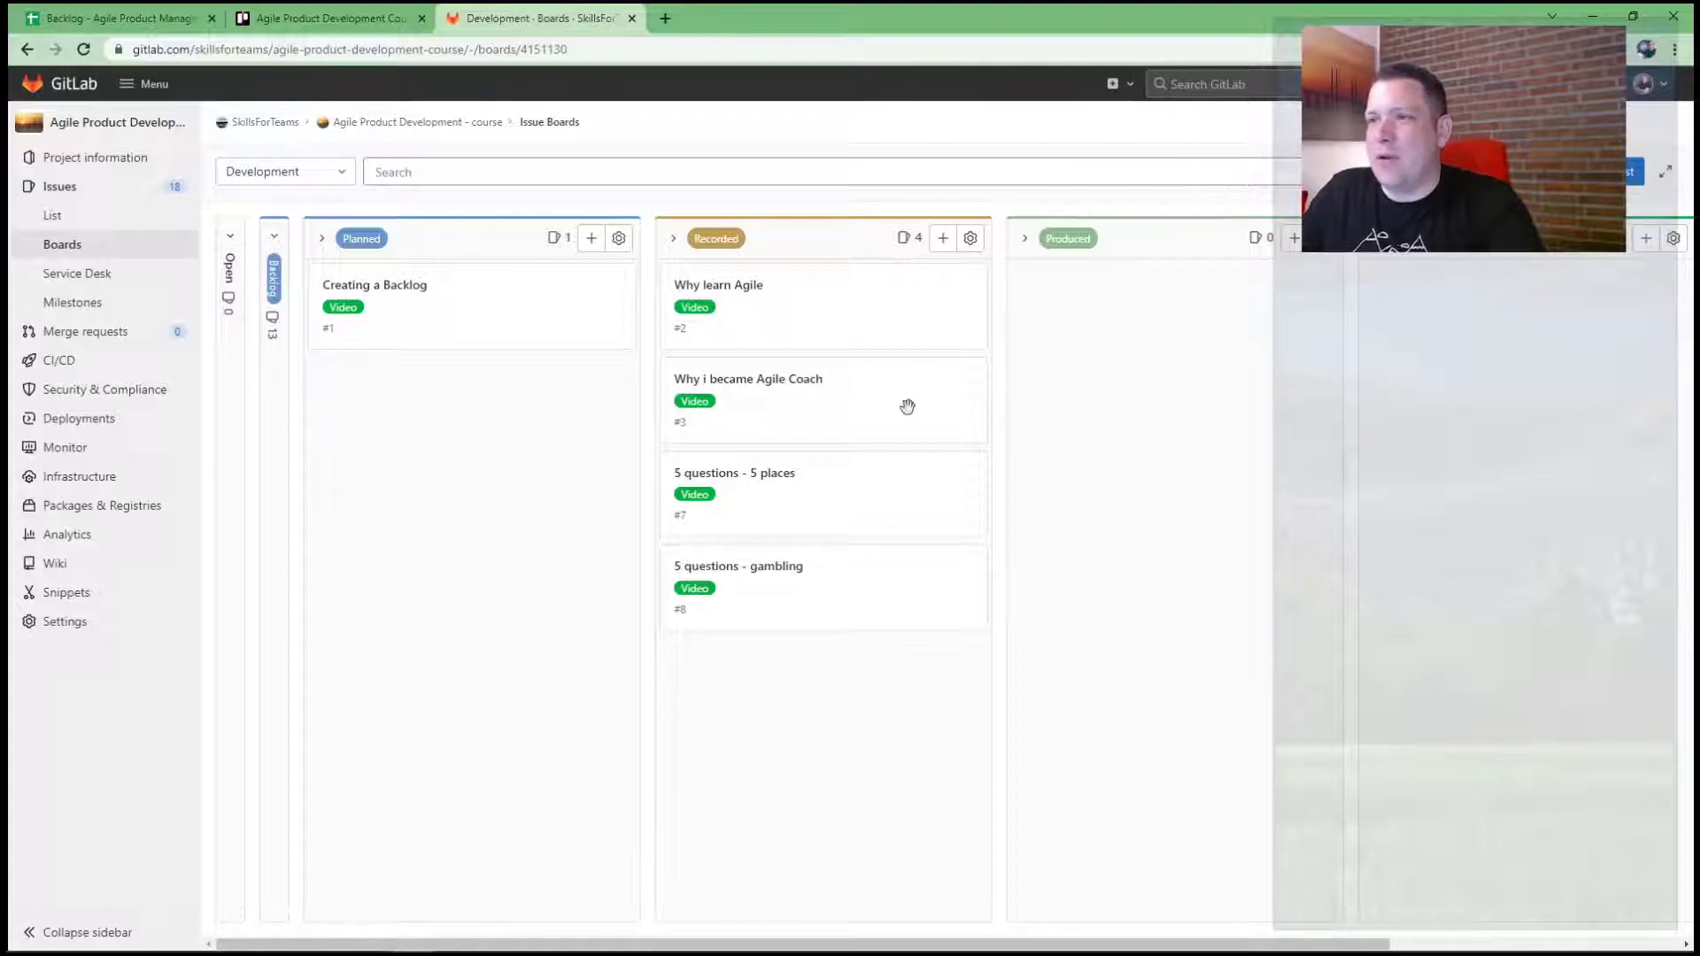
drag(383, 284, 1469, 307)
drag(990, 292, 949, 296)
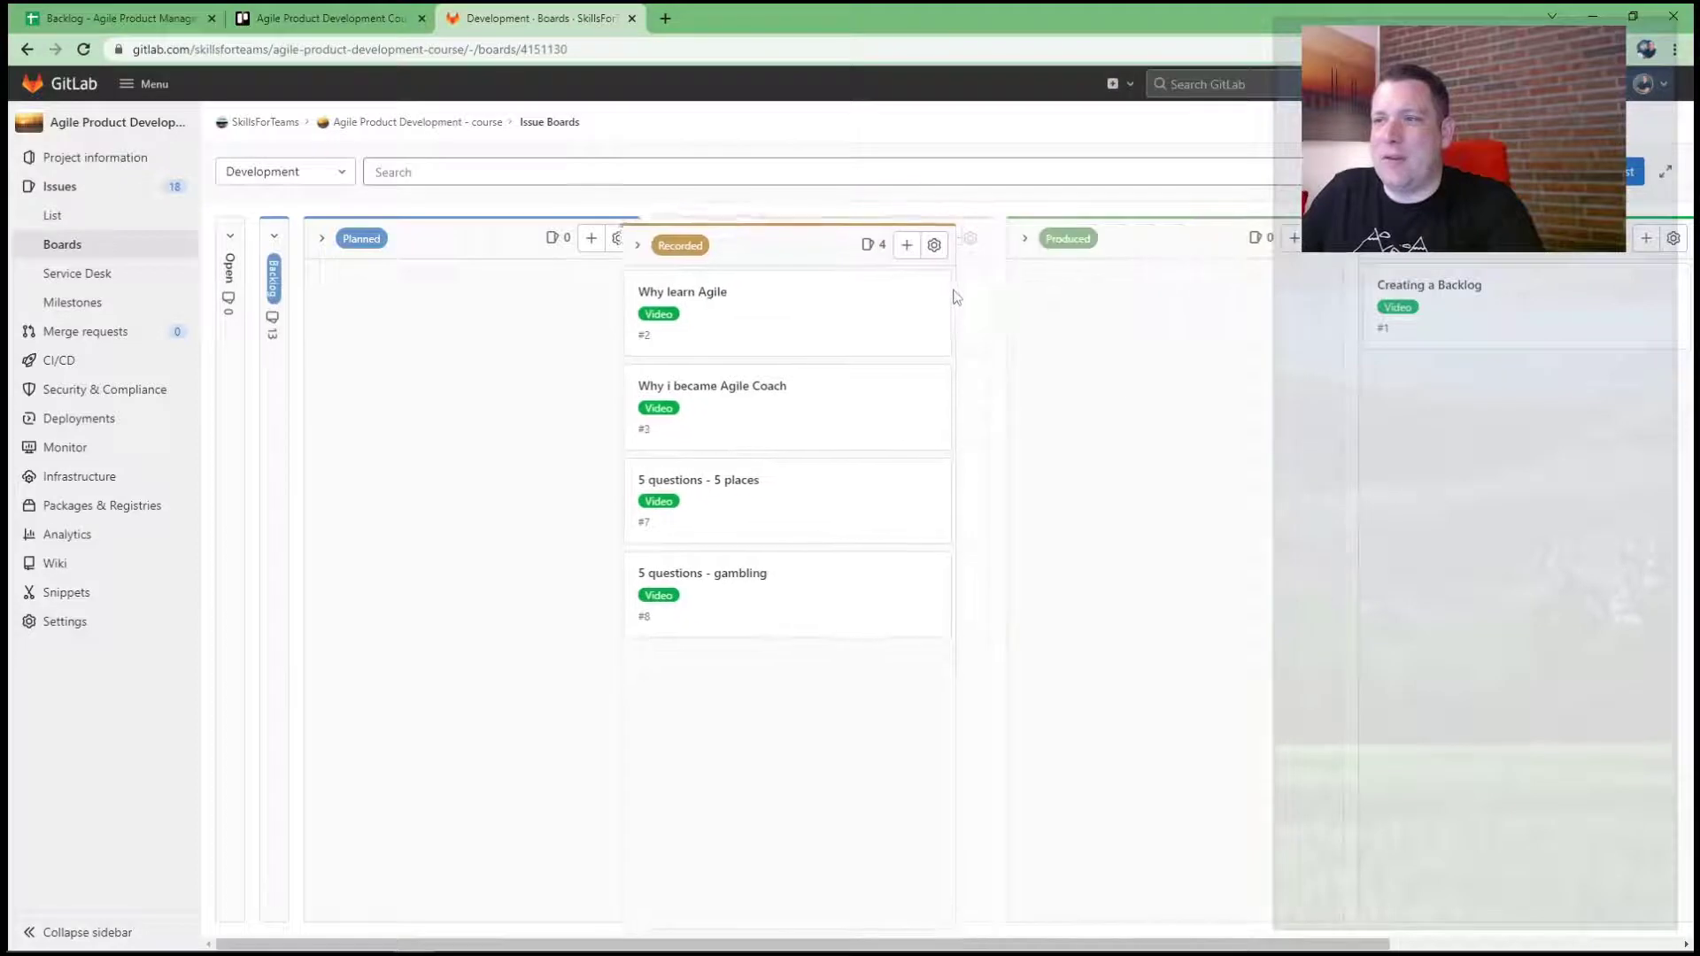
click(1447, 315)
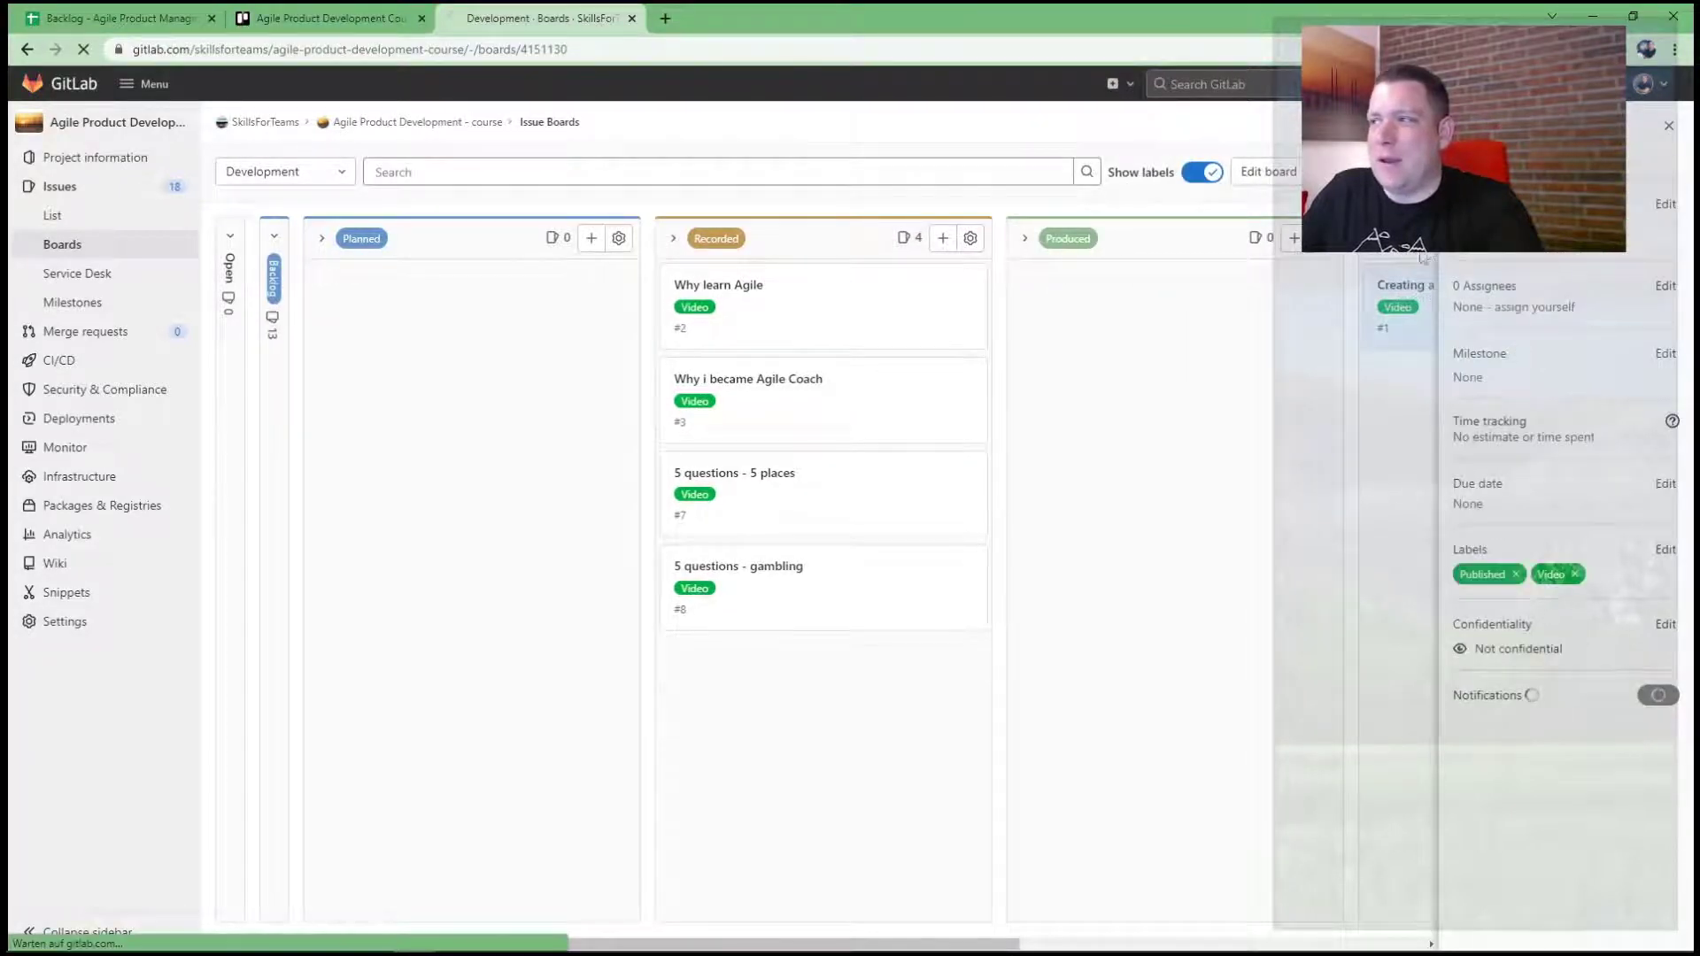
click(27, 50)
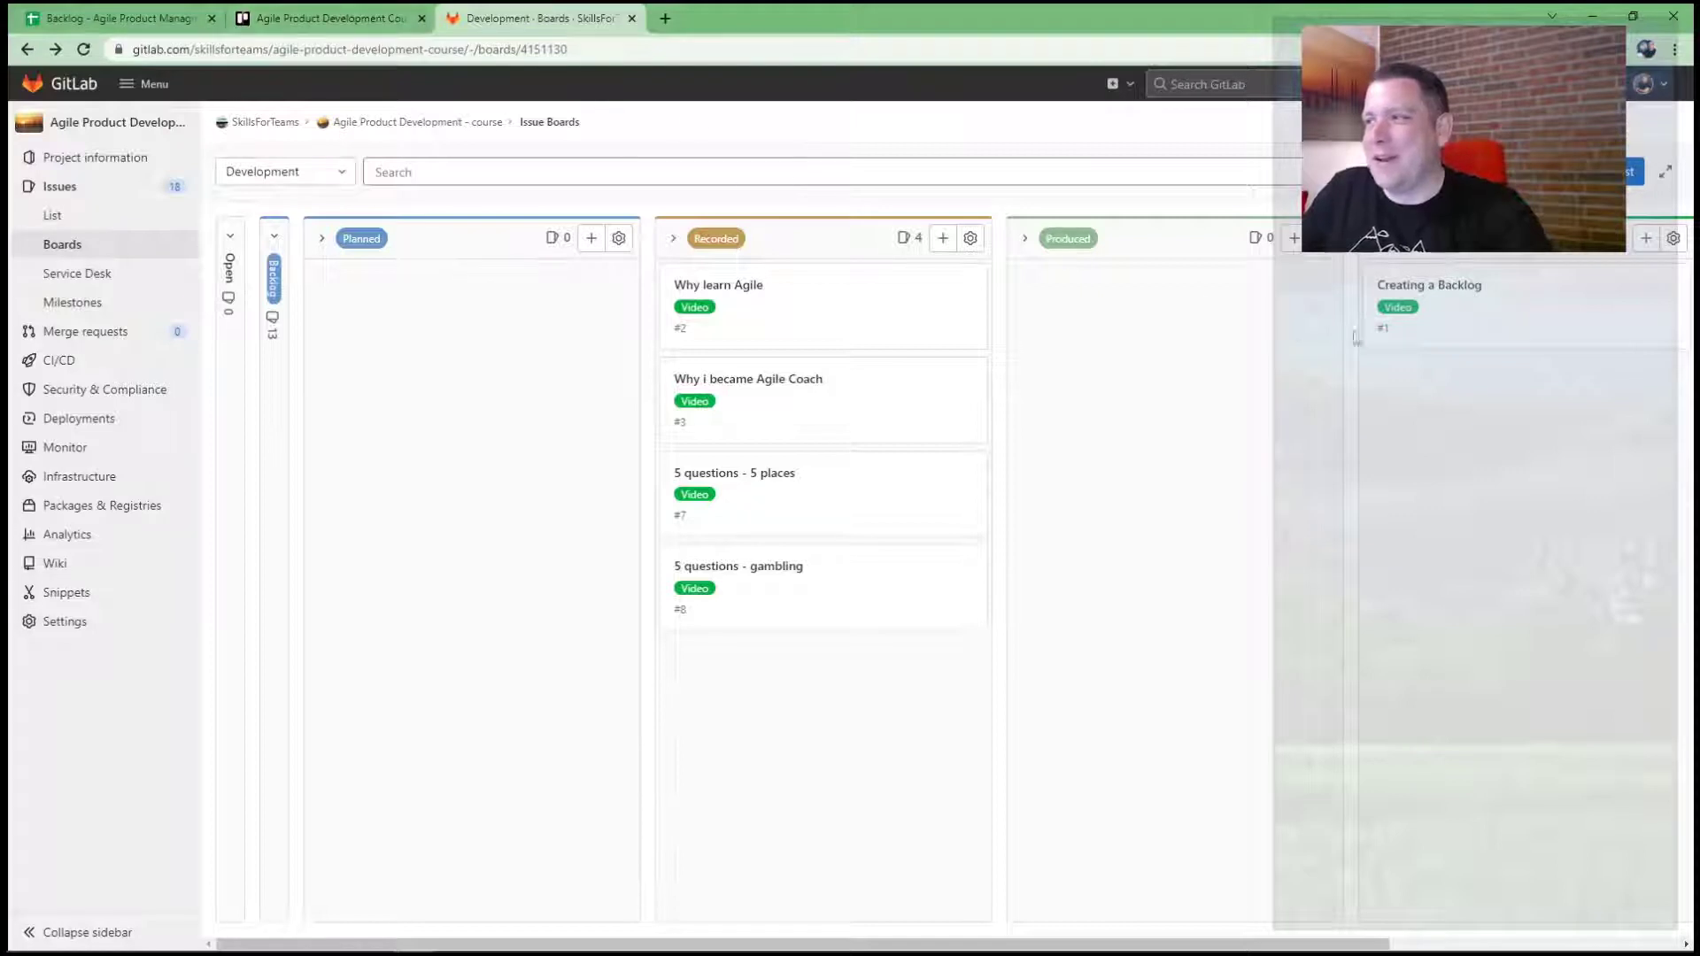
drag(1459, 290, 507, 285)
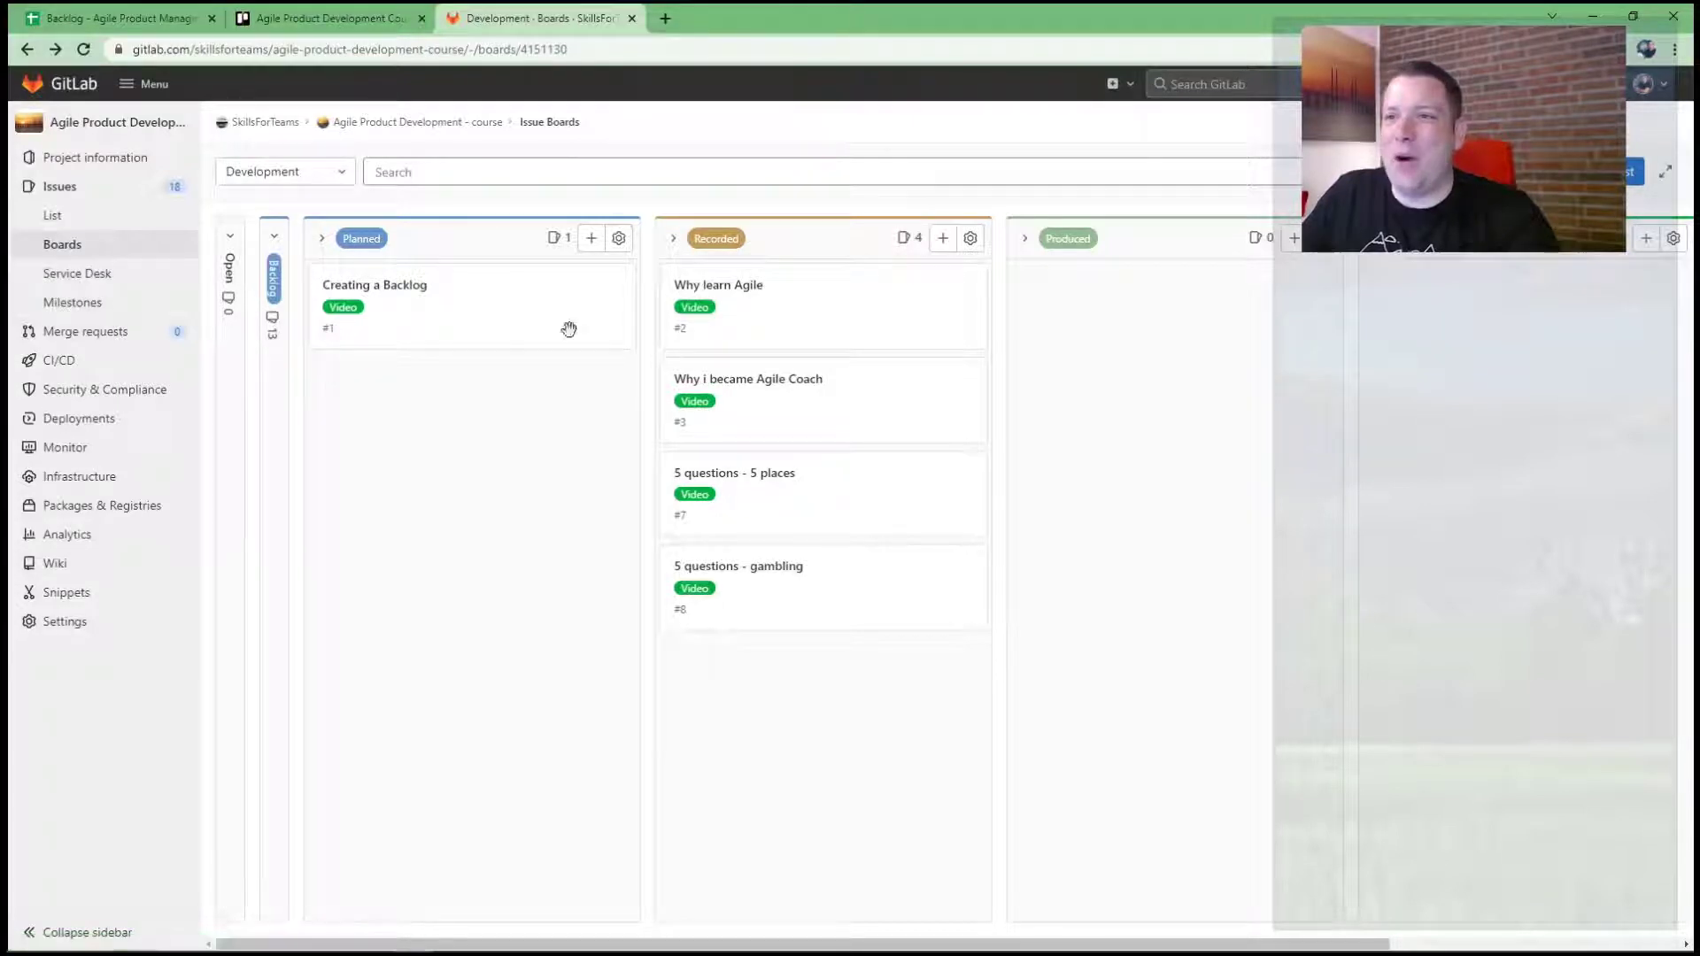
click(731, 297)
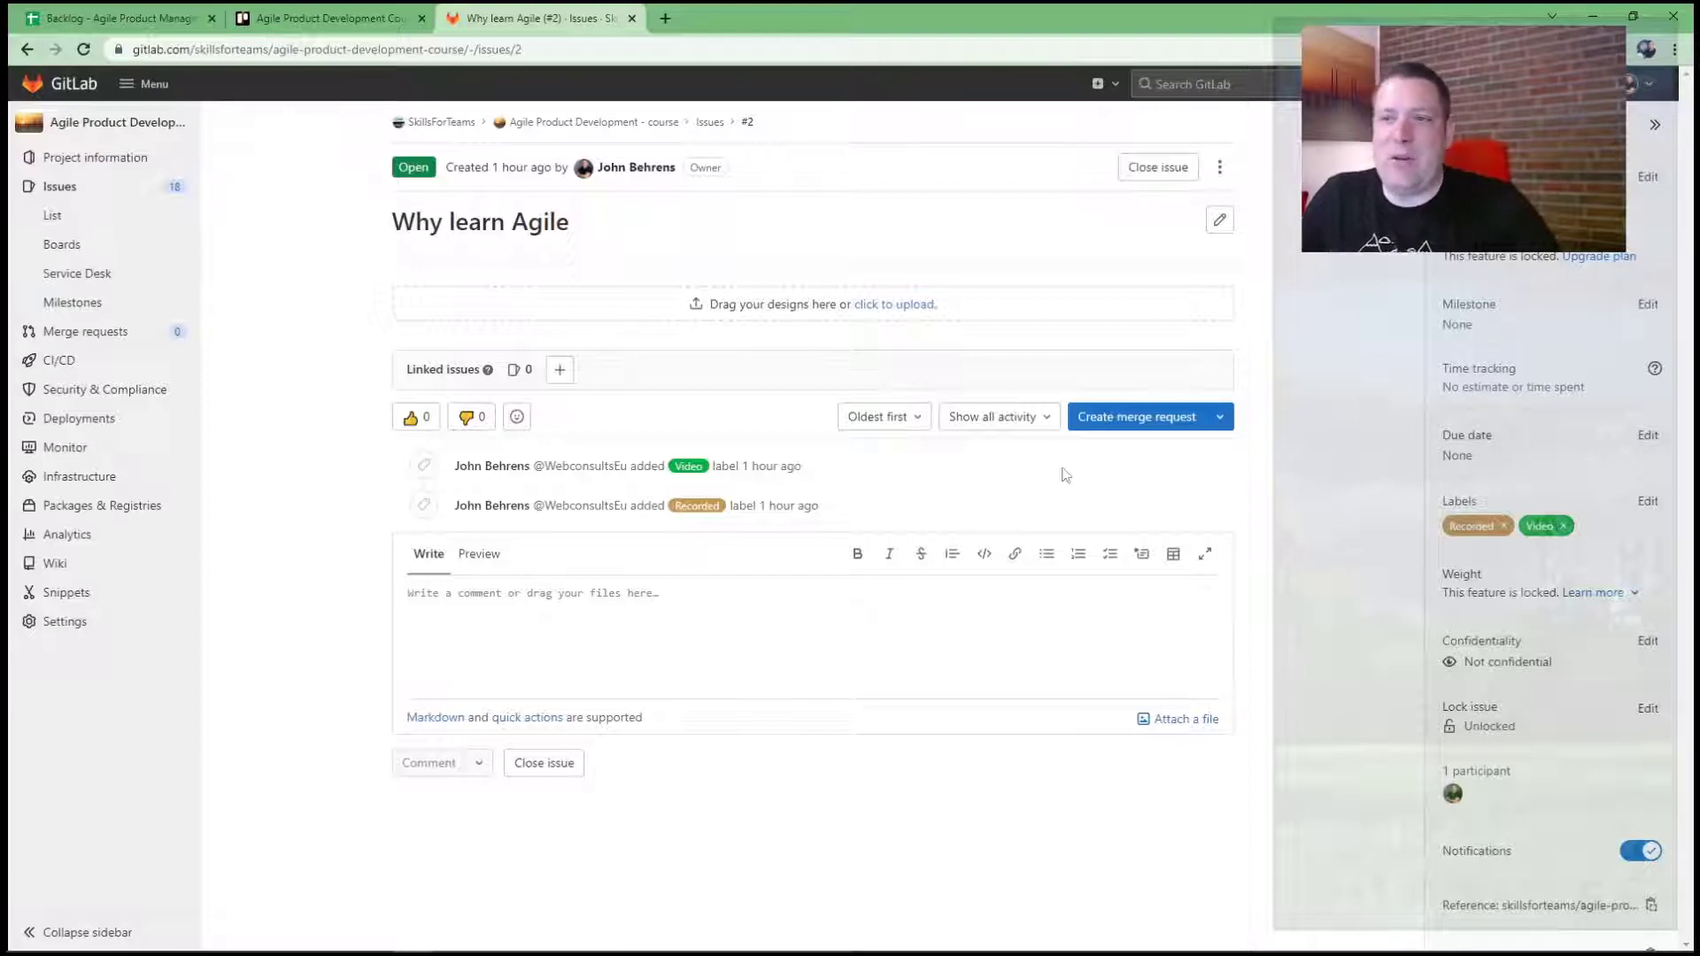
click(60, 248)
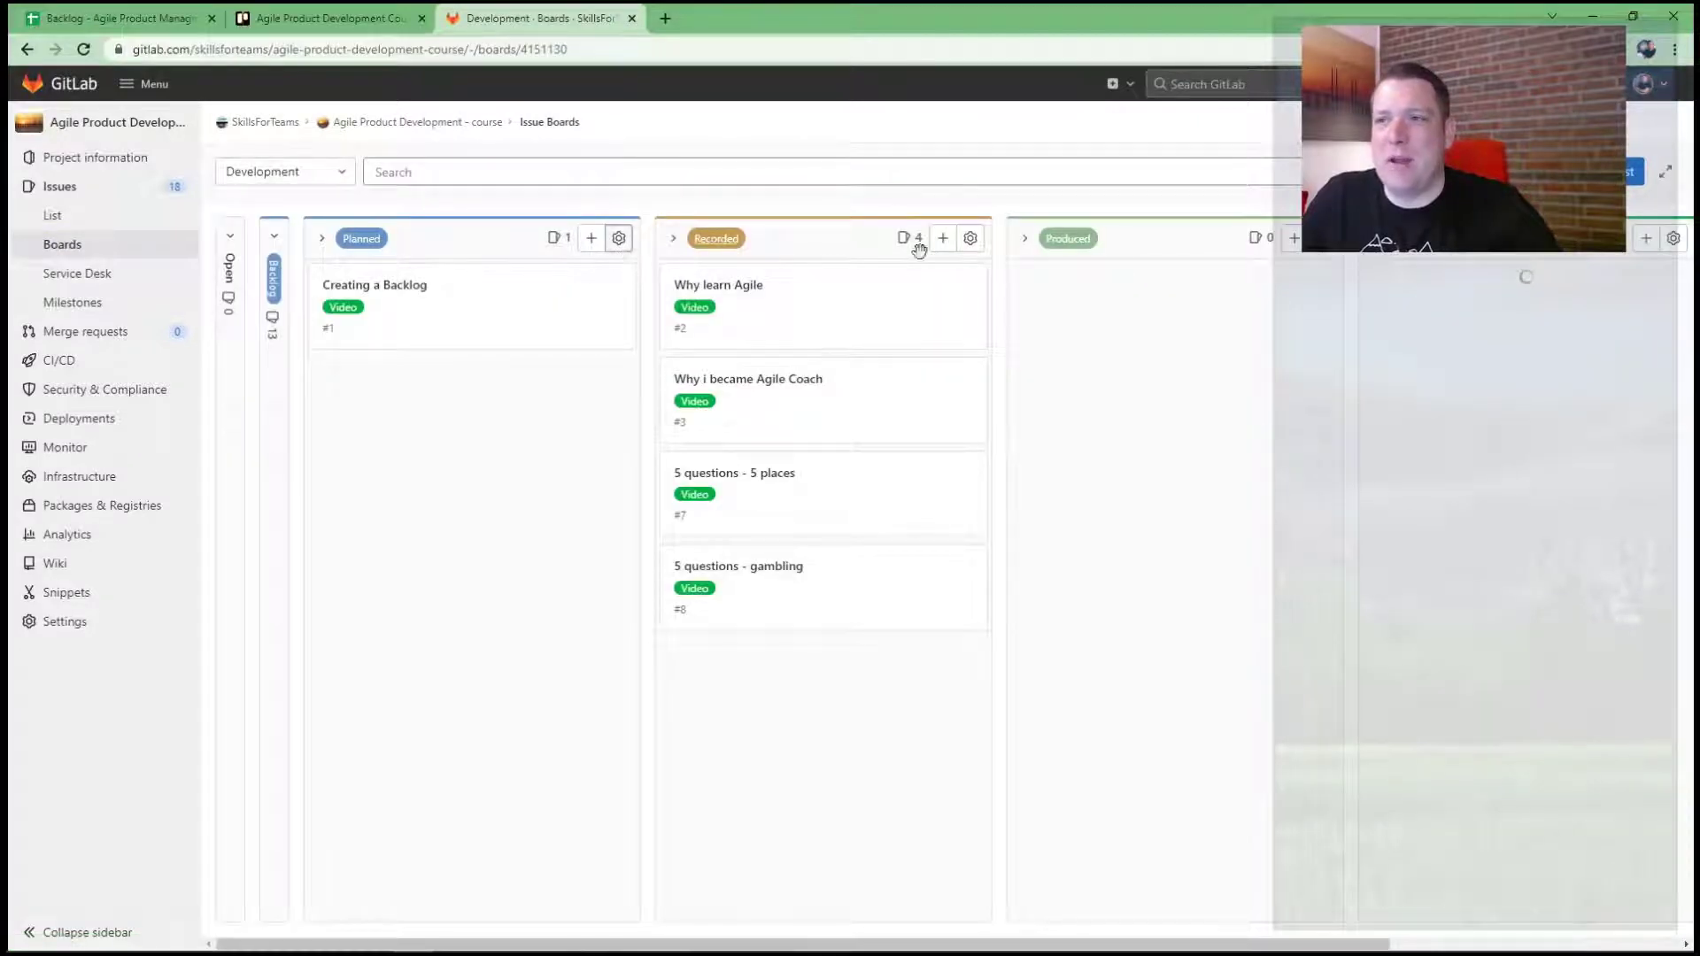
Put 5 questions - 5 places and gambling atop Recorded; move Scrum Process - animated to Backlog's top
click(969, 238)
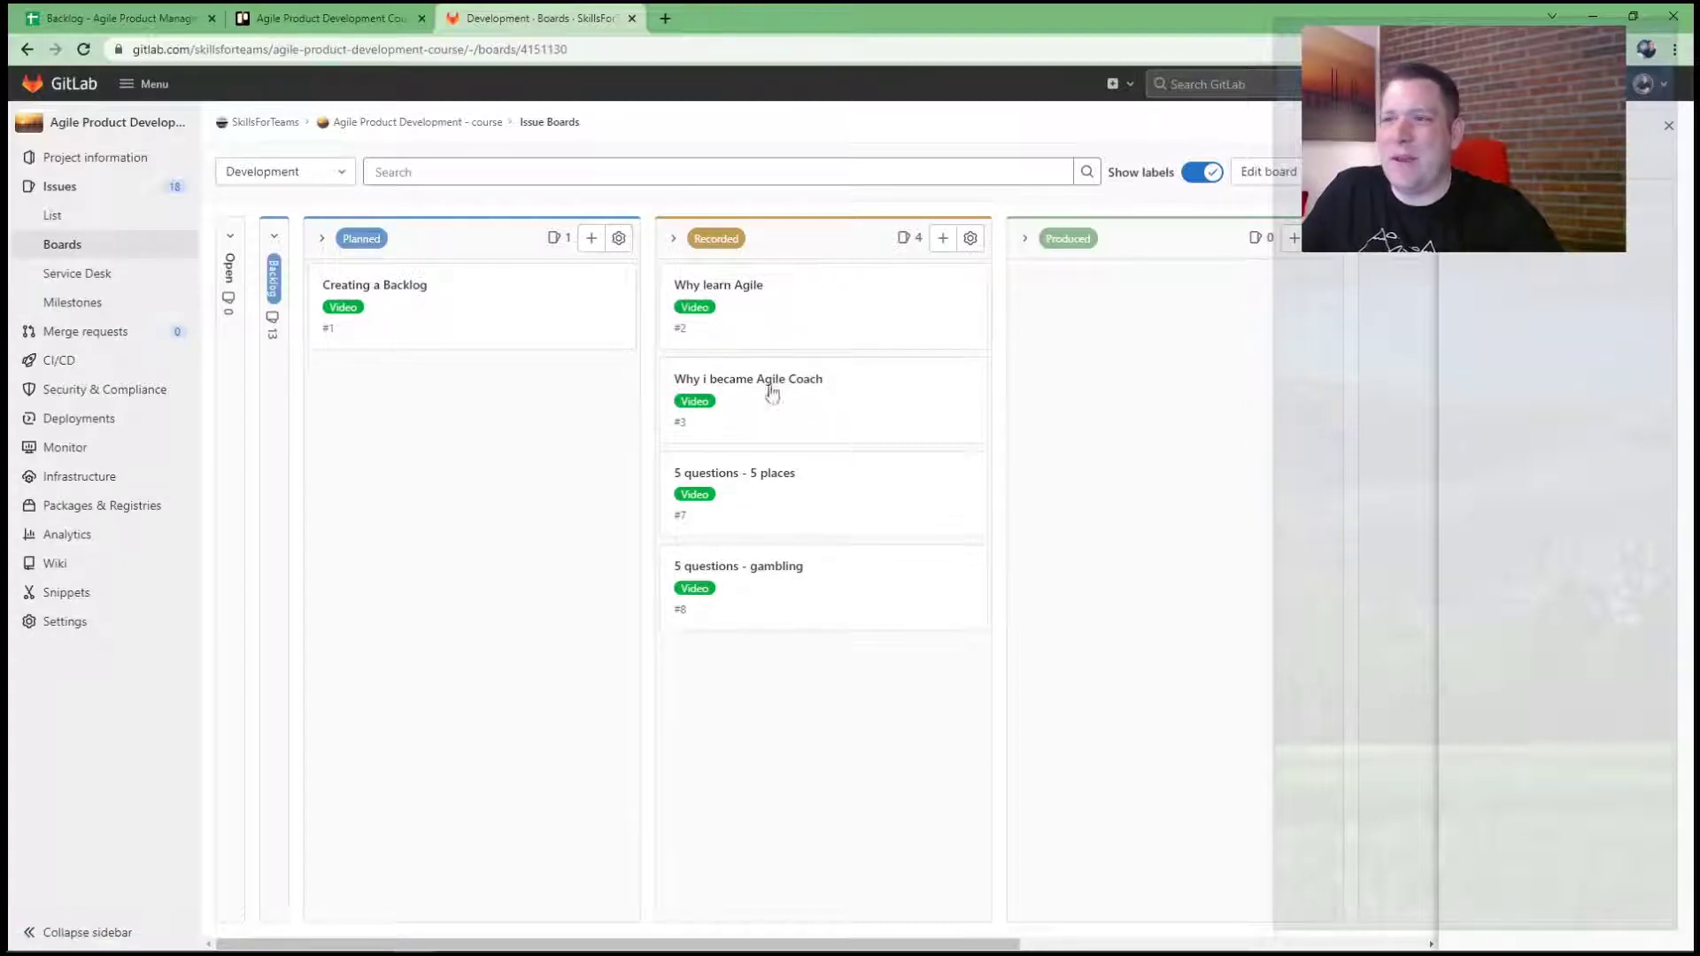
drag(771, 392, 778, 296)
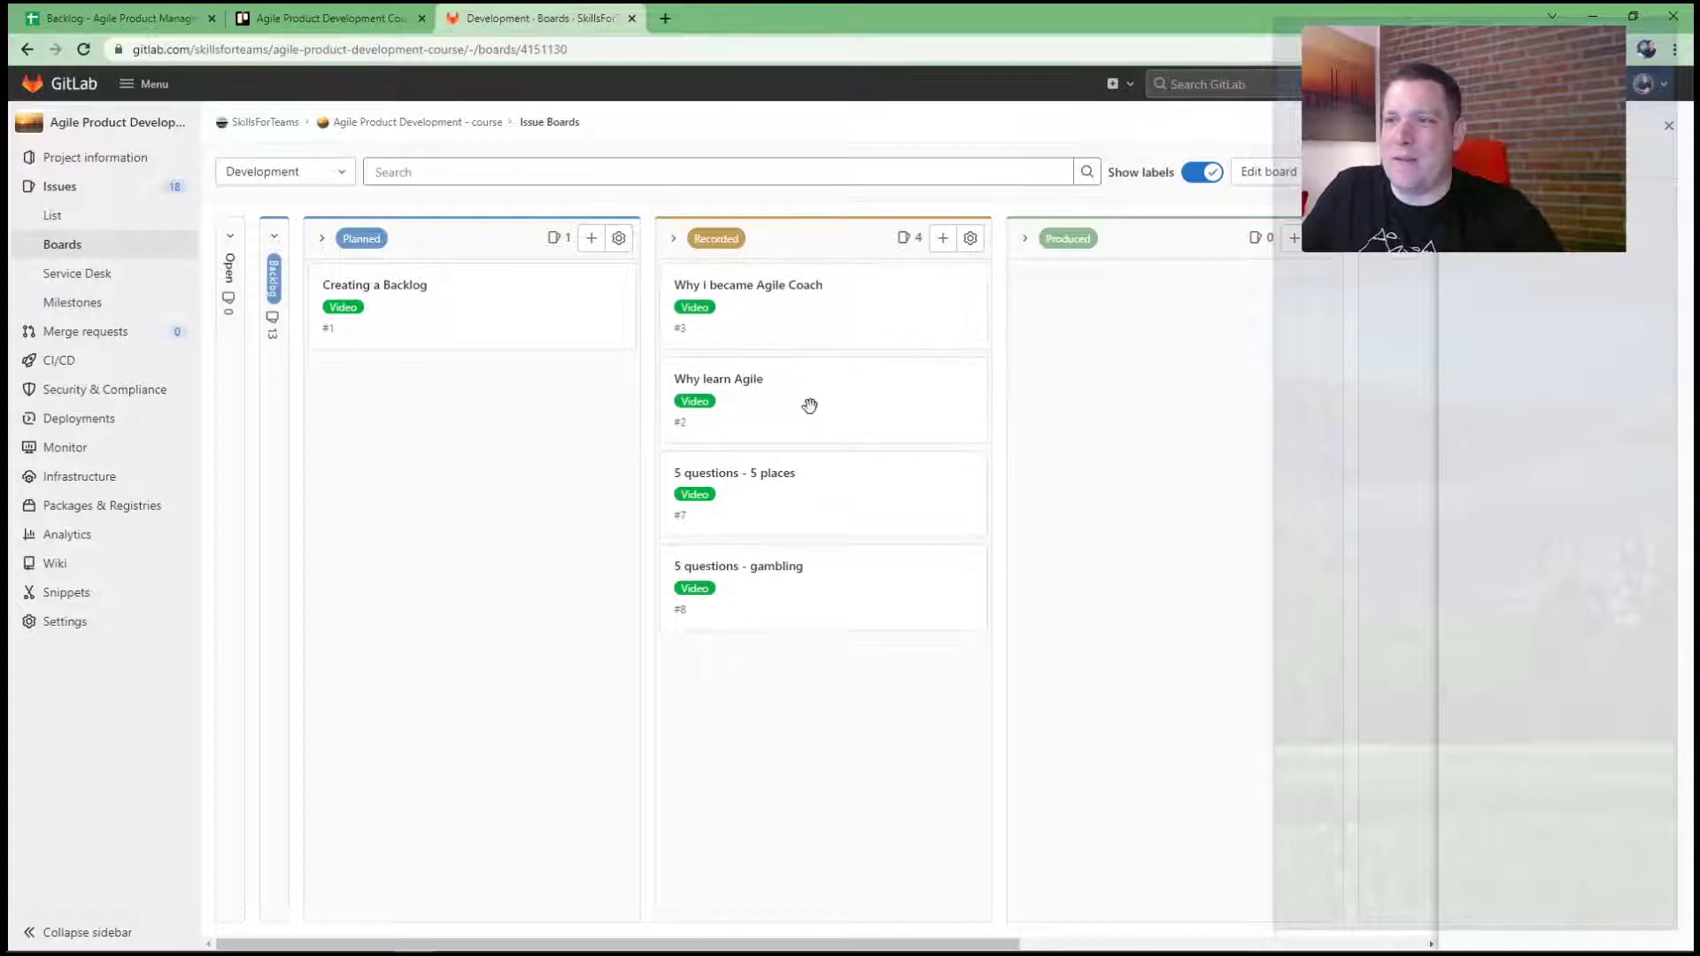
drag(789, 387, 797, 292)
drag(808, 593, 800, 297)
drag(782, 576, 774, 395)
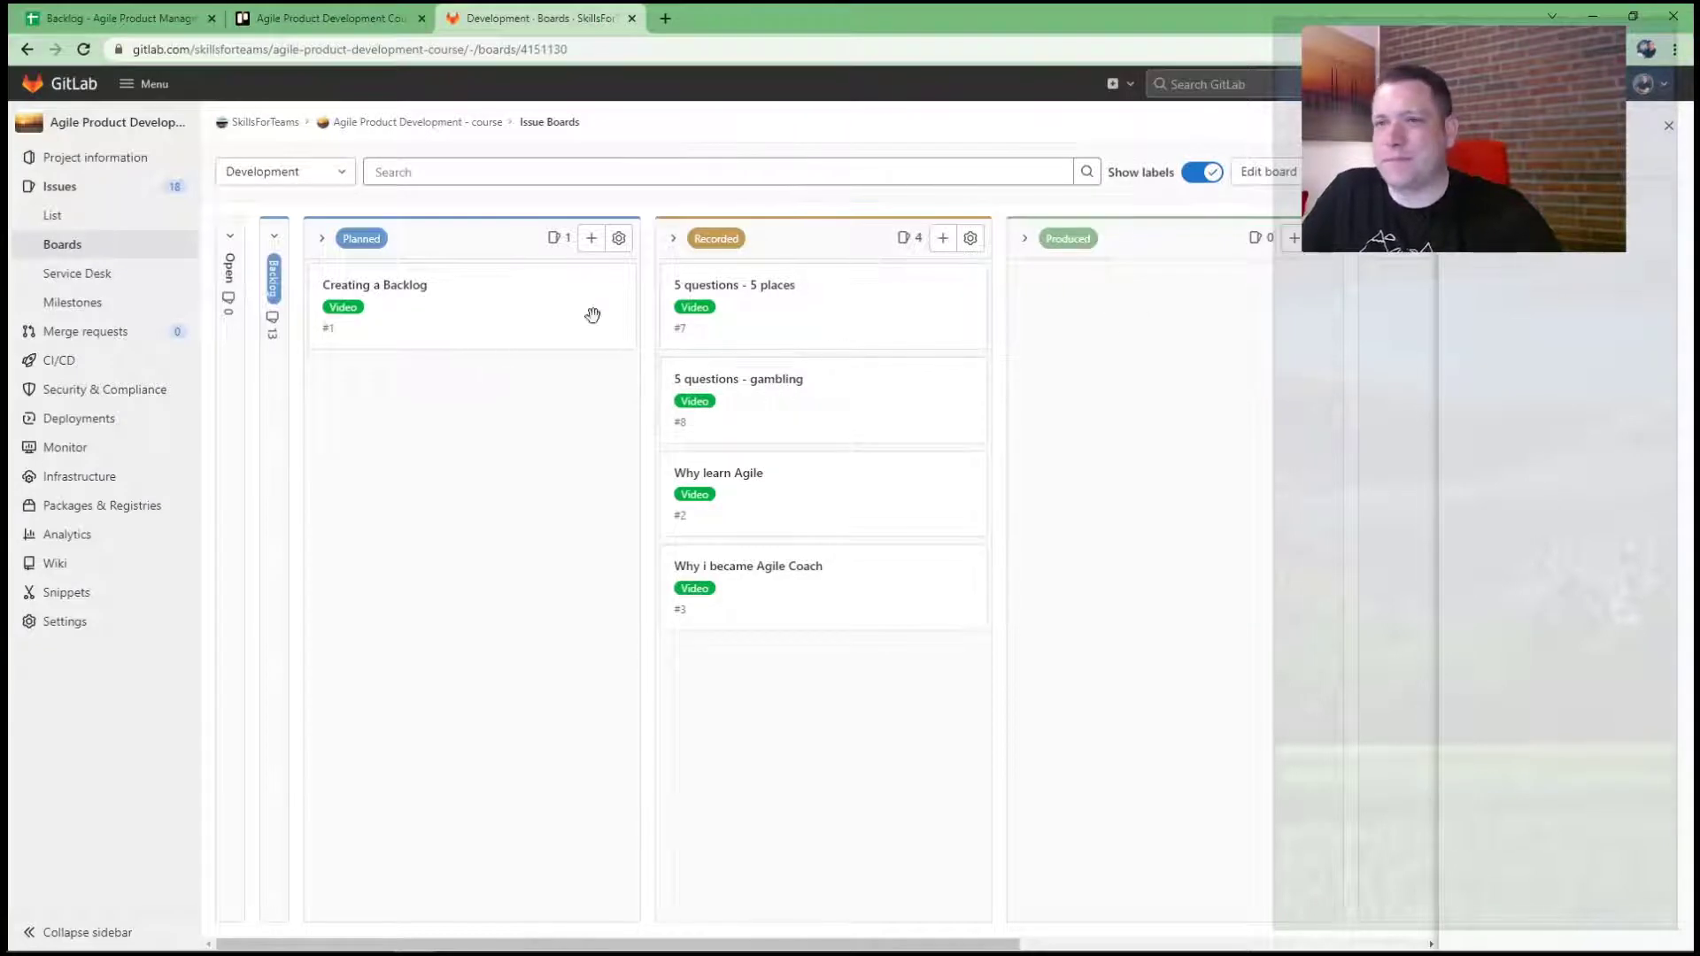
click(273, 244)
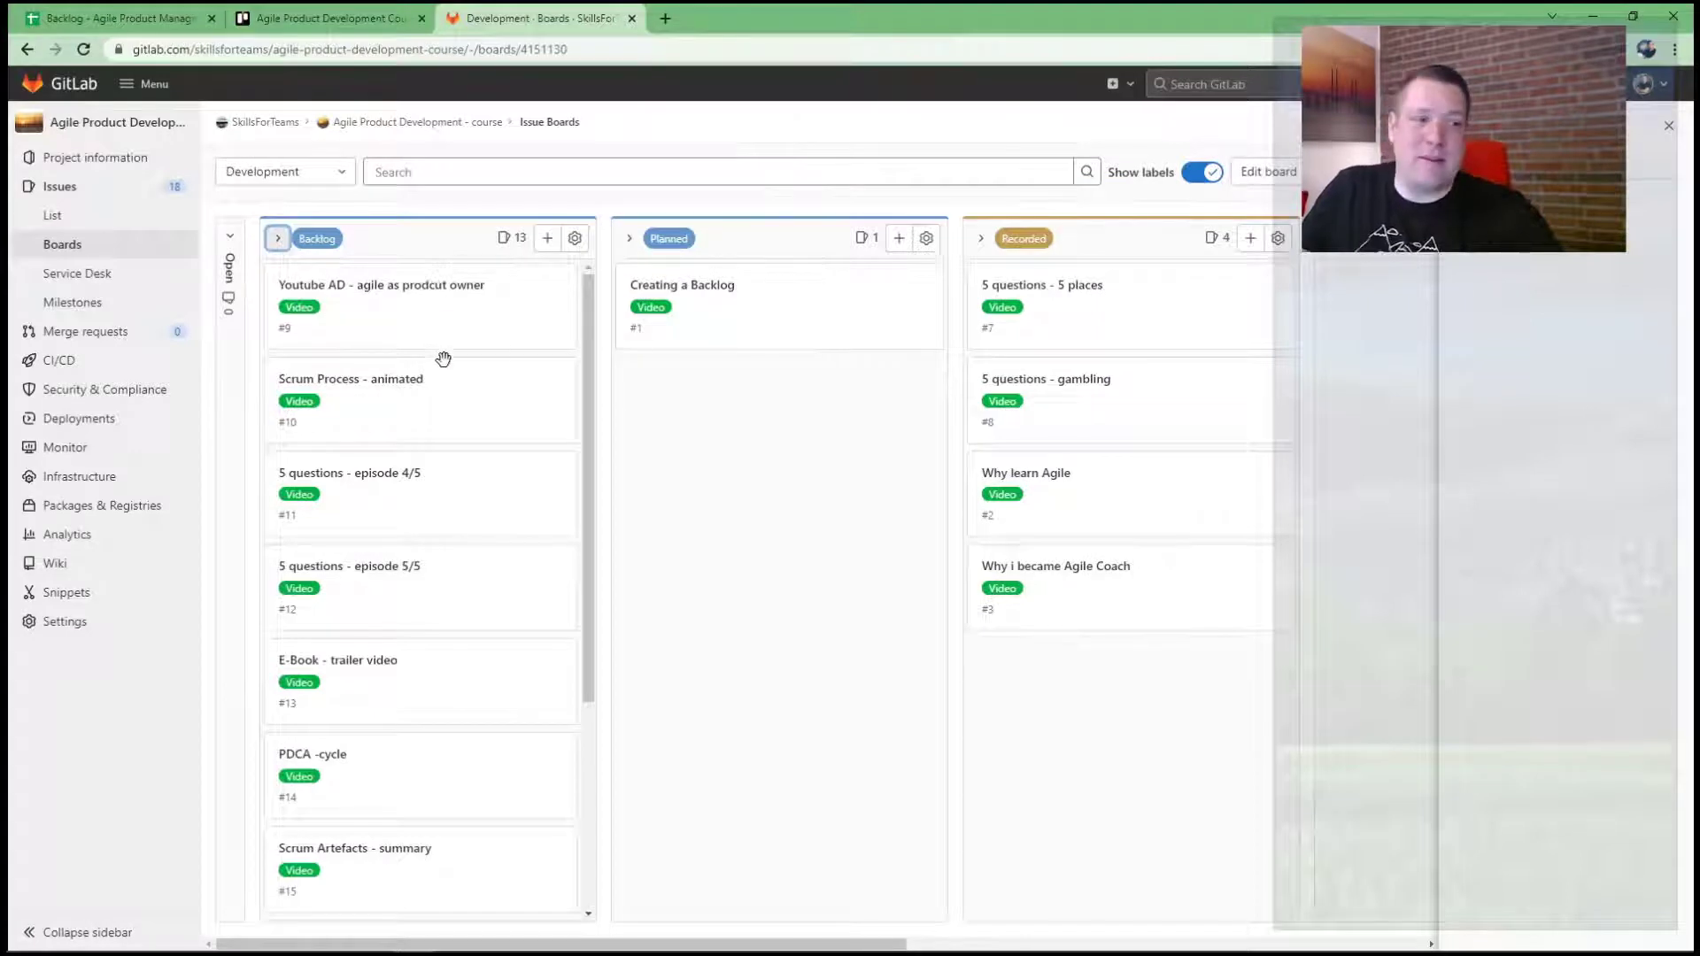
drag(462, 360, 426, 519)
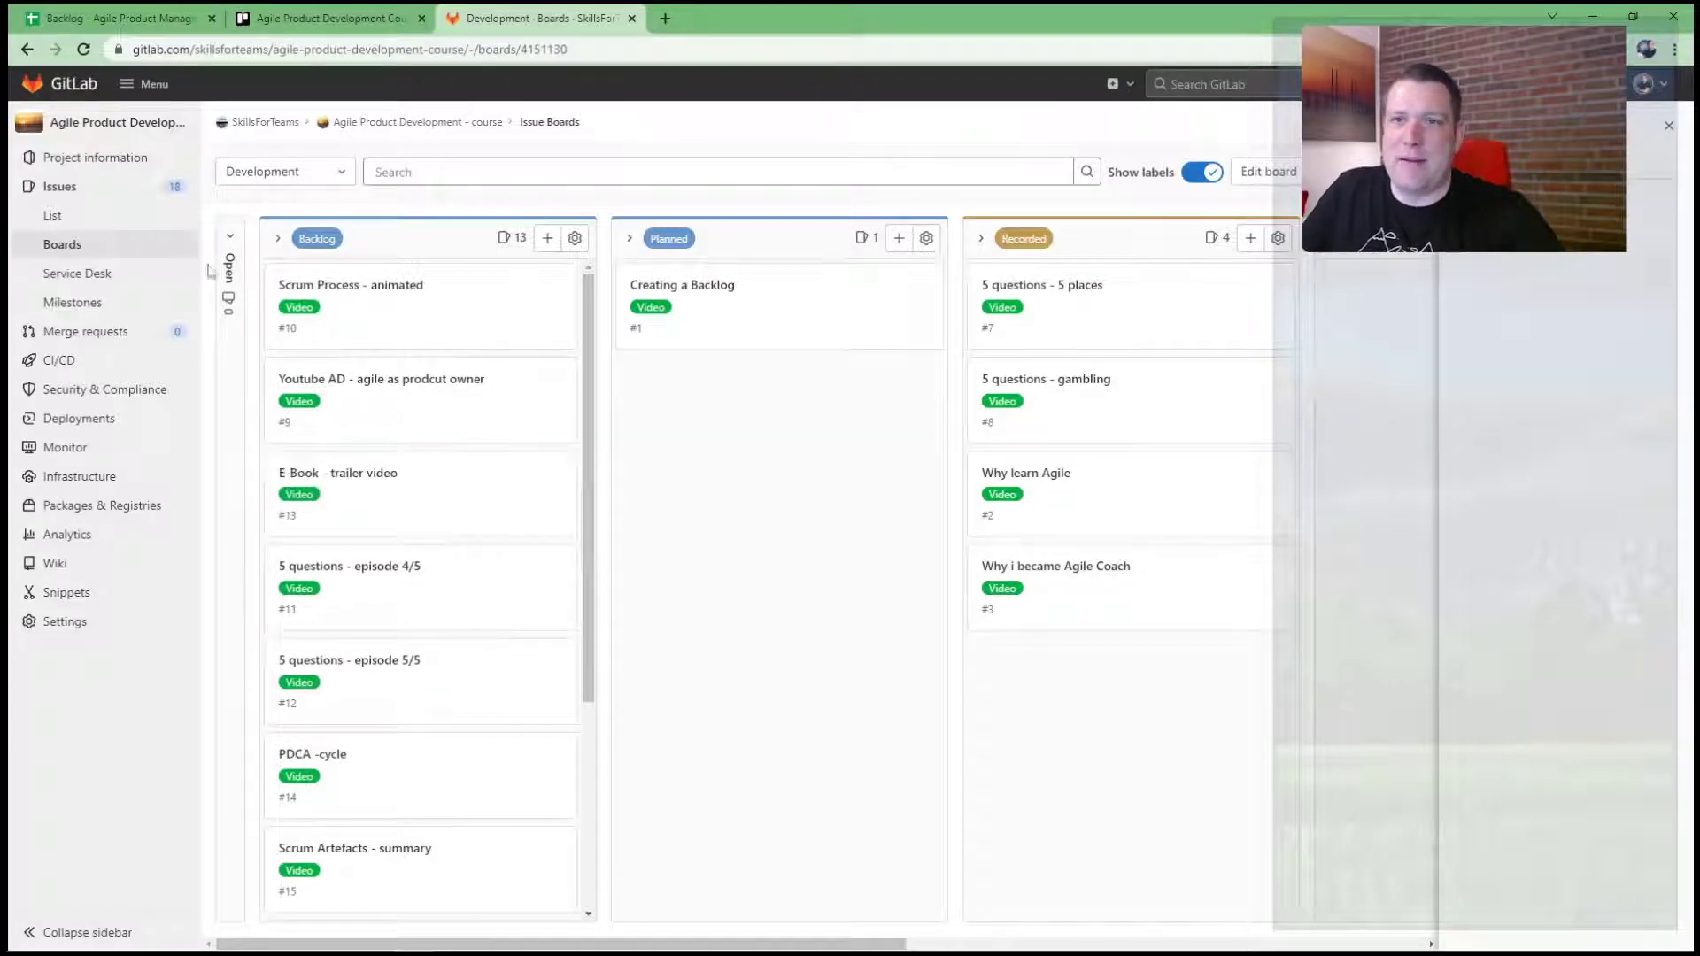
Drop Scrum Process - animated below Youtube AD - agile as prodcut owner in Backlog, then reload the board
click(53, 217)
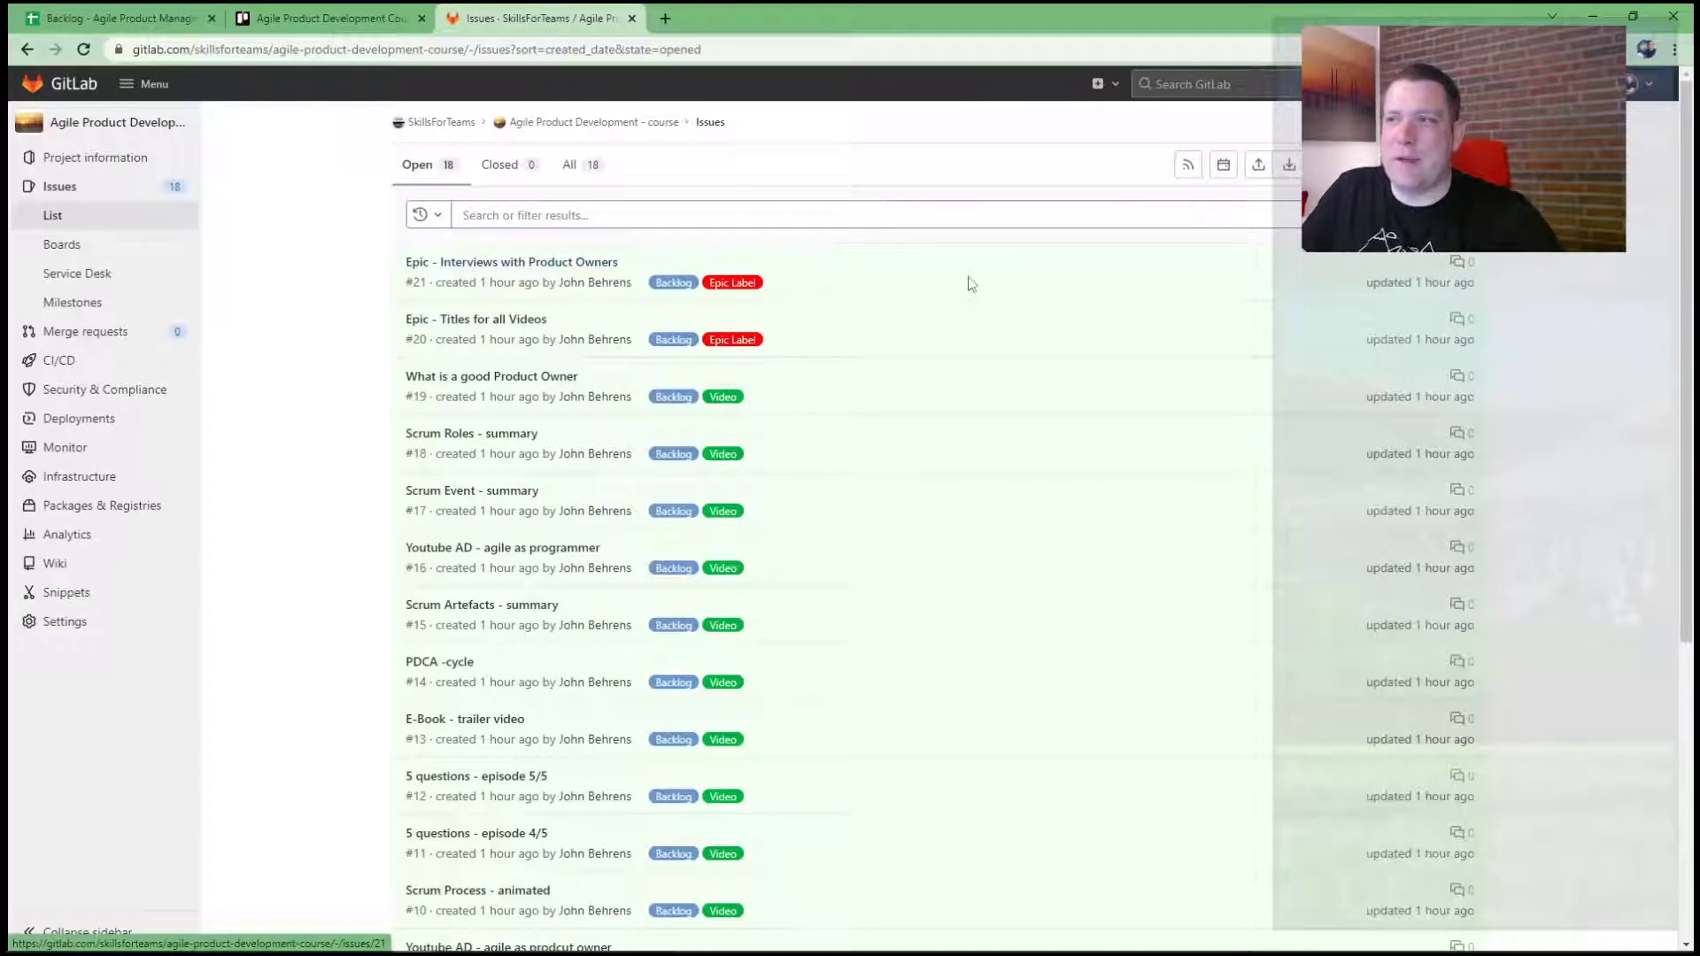
drag(972, 283, 957, 376)
drag(499, 280, 509, 340)
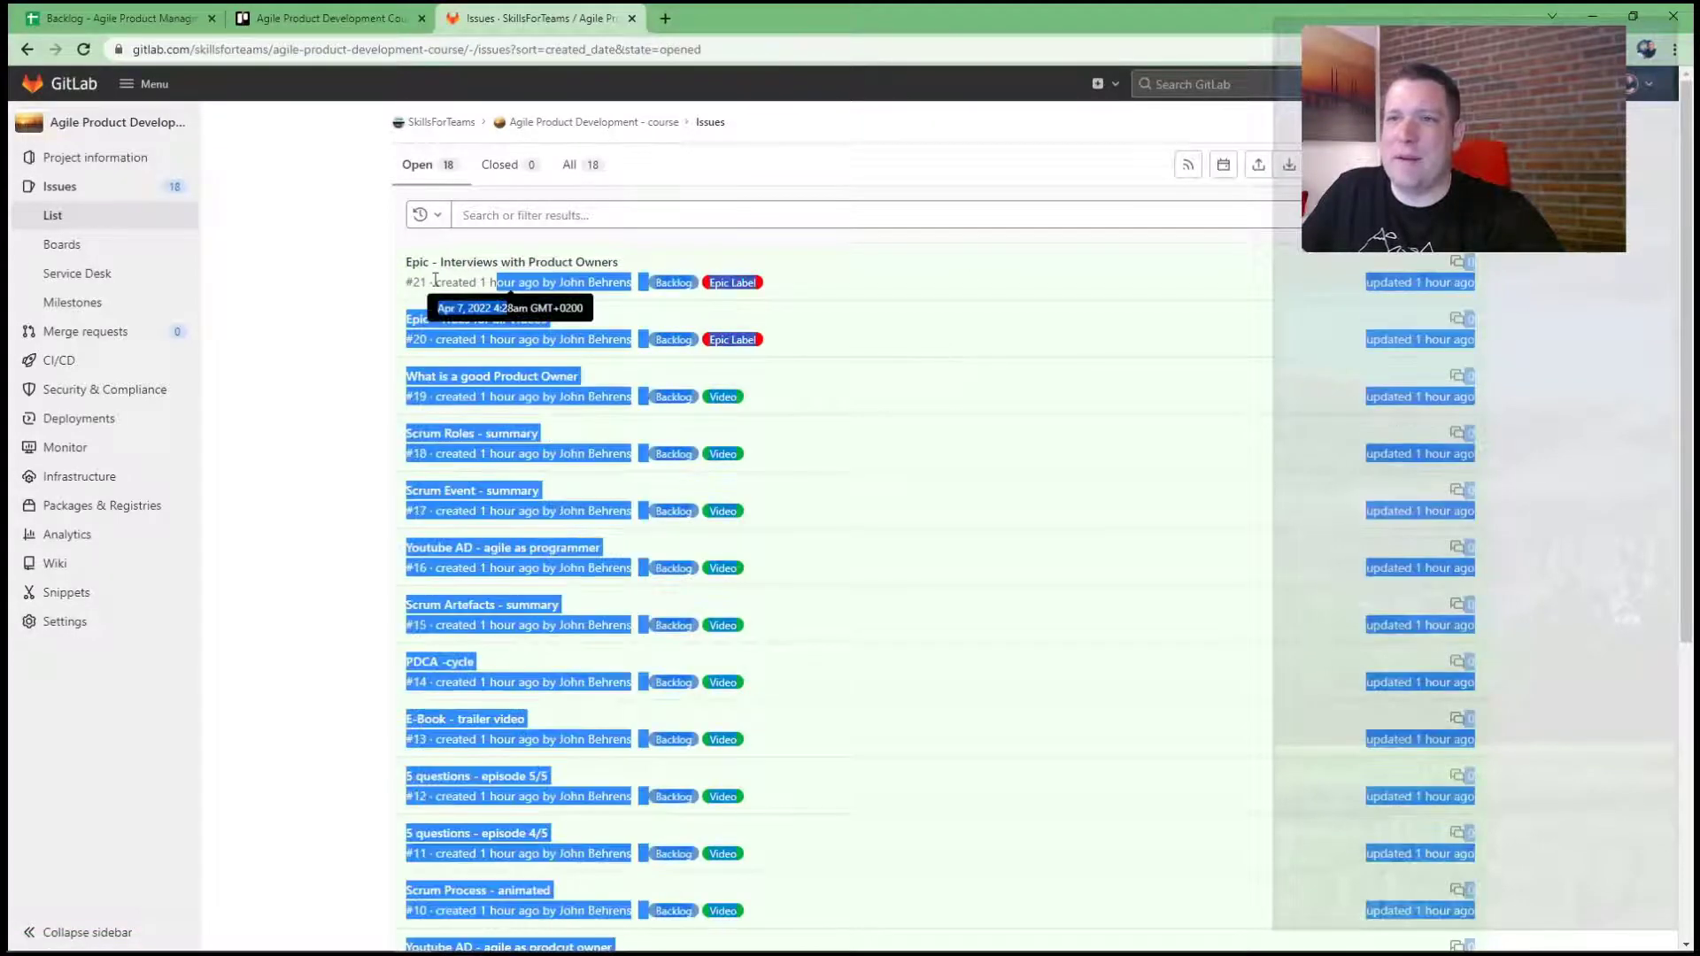
click(62, 245)
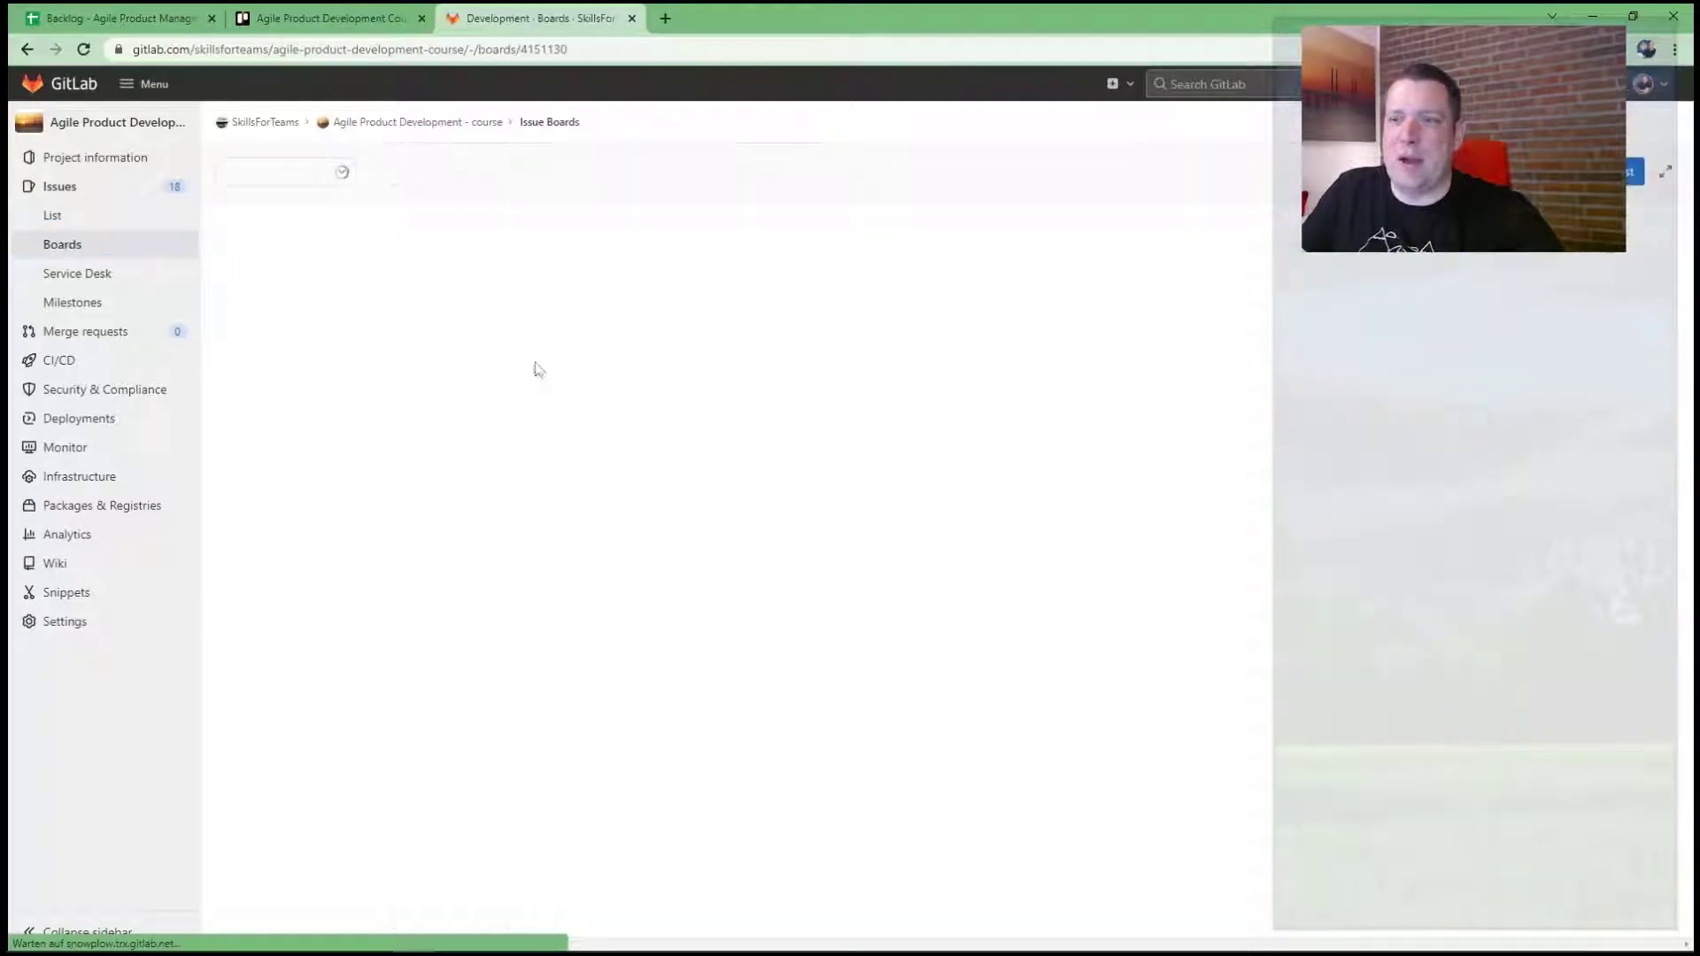
drag(389, 316, 412, 394)
click(61, 221)
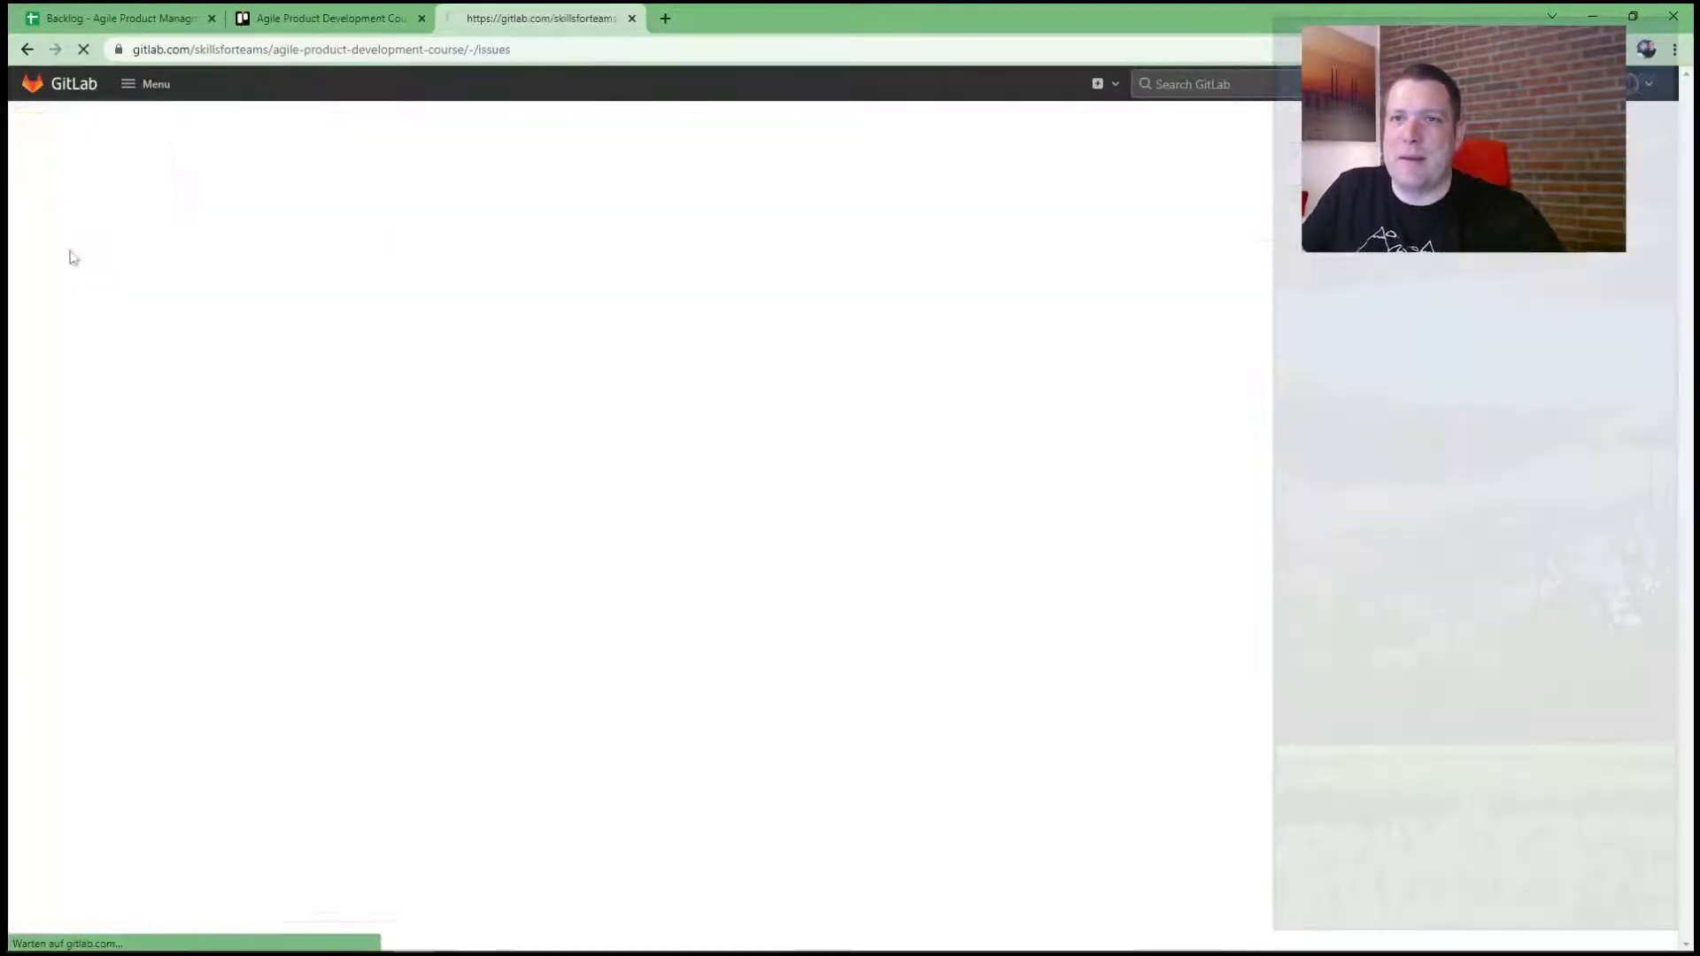
click(73, 251)
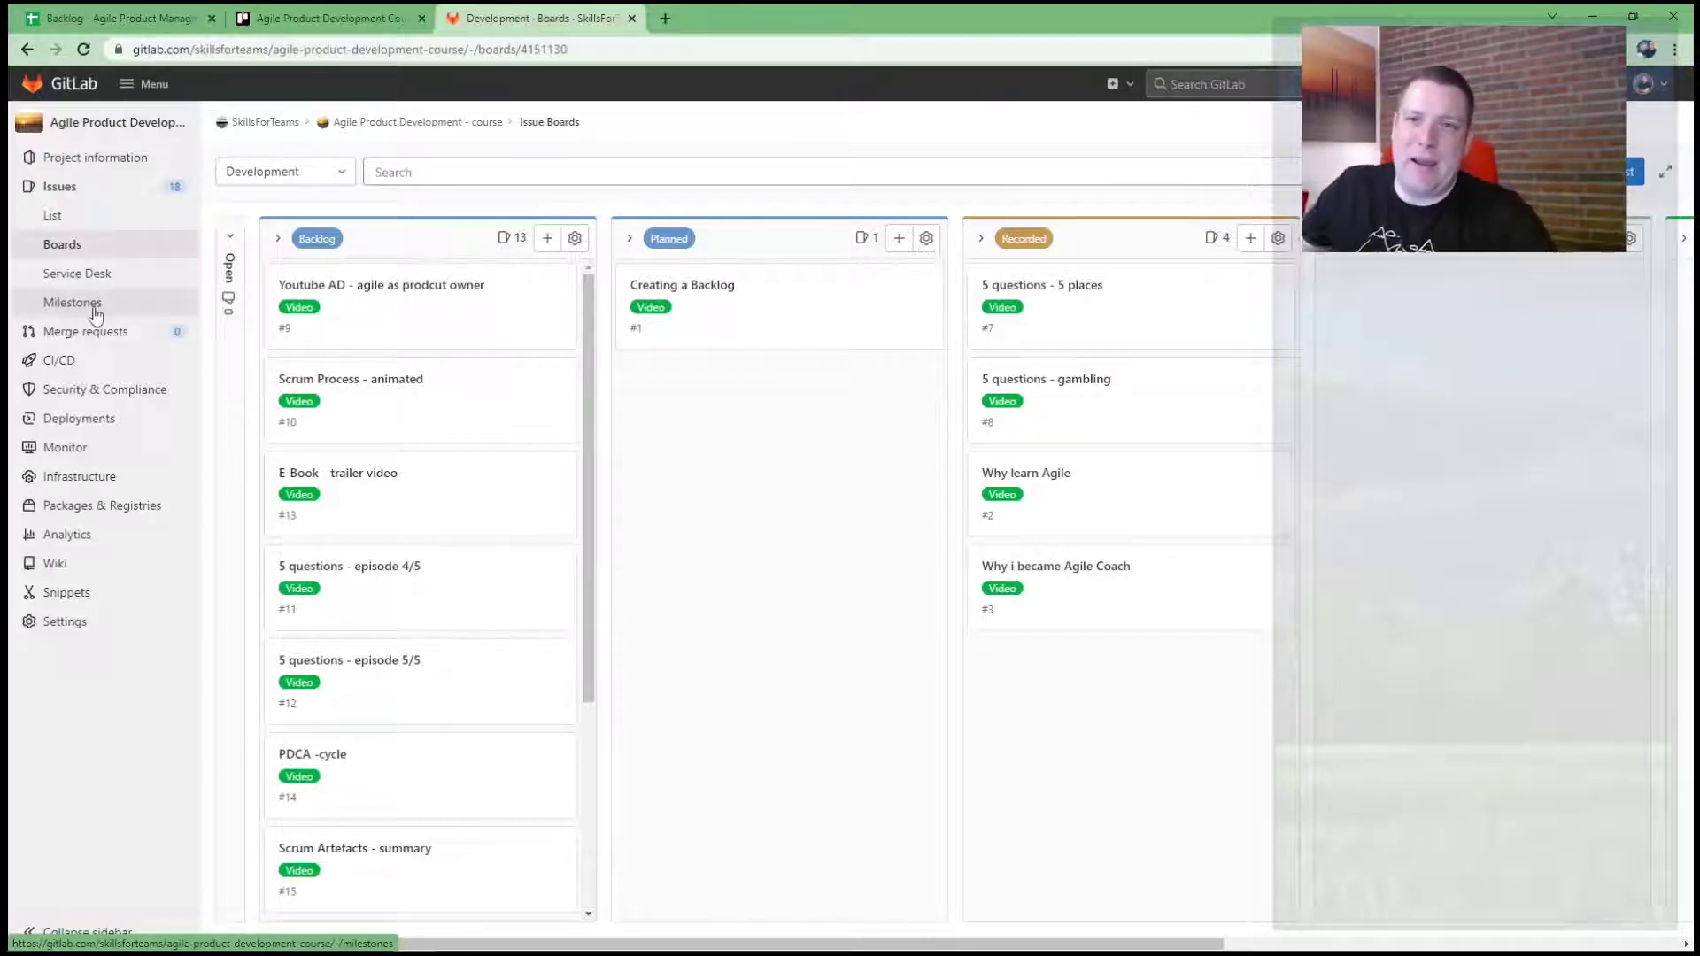
Open Milestones and highlight the Sprint 2 (Apr 17–30) and Sprint 1 (Apr 1–16) date ranges
click(96, 310)
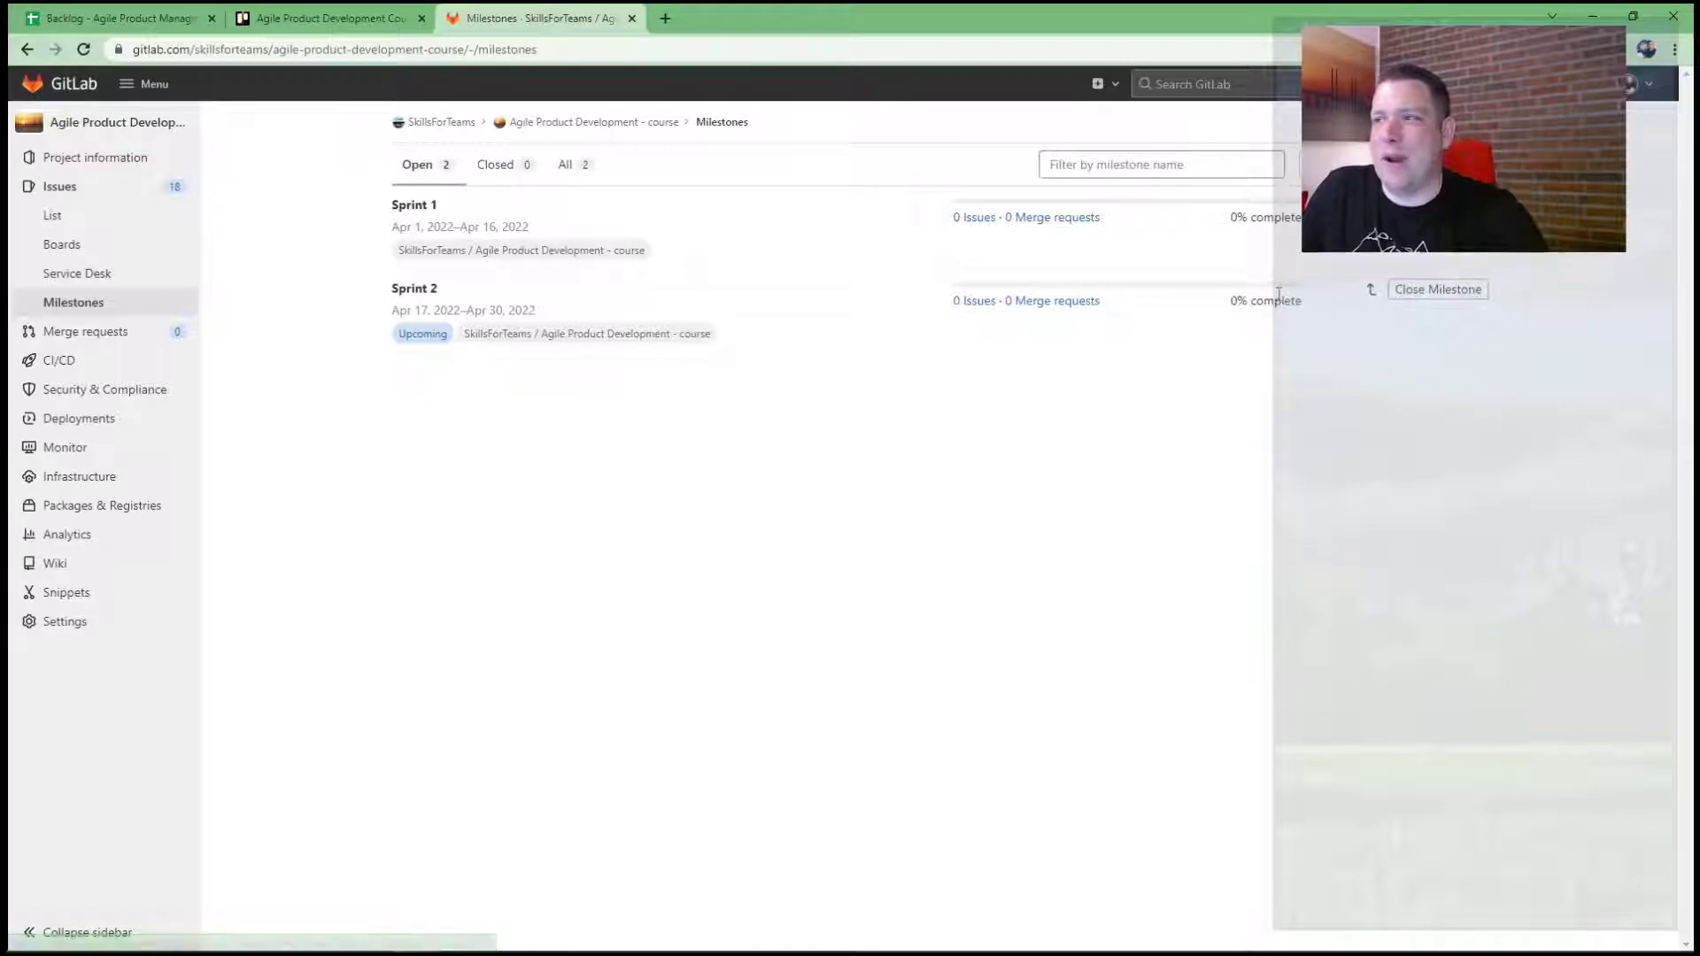
drag(392, 311, 448, 309)
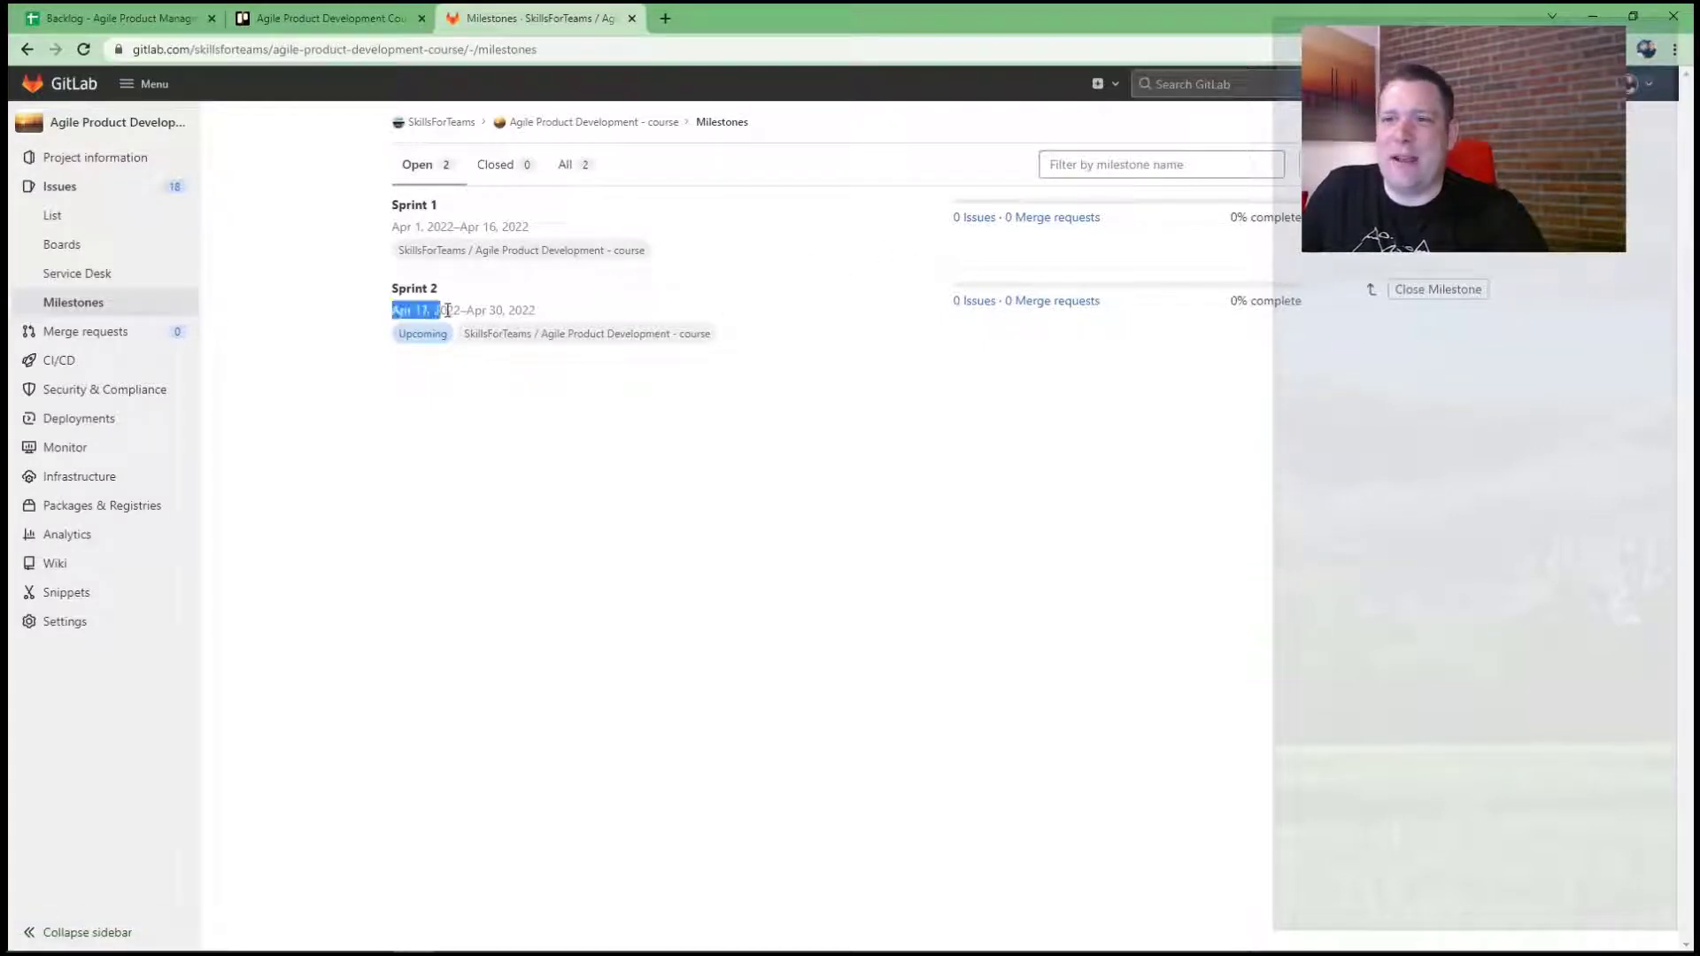
drag(550, 315, 416, 307)
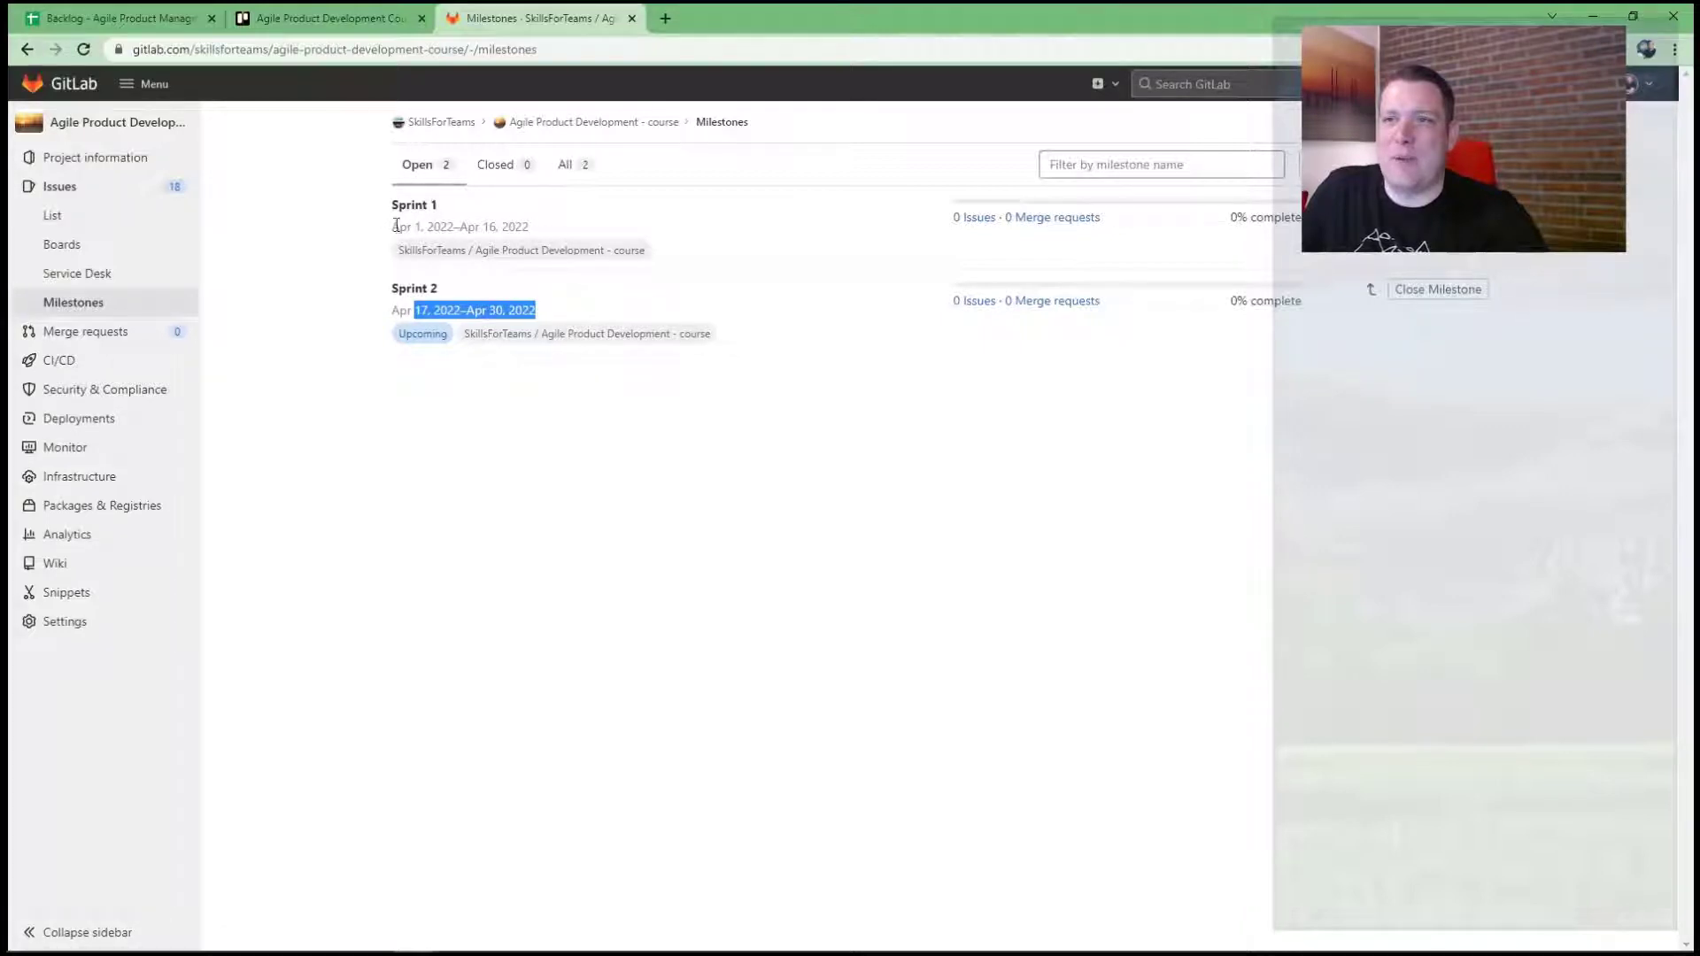
drag(395, 224, 515, 228)
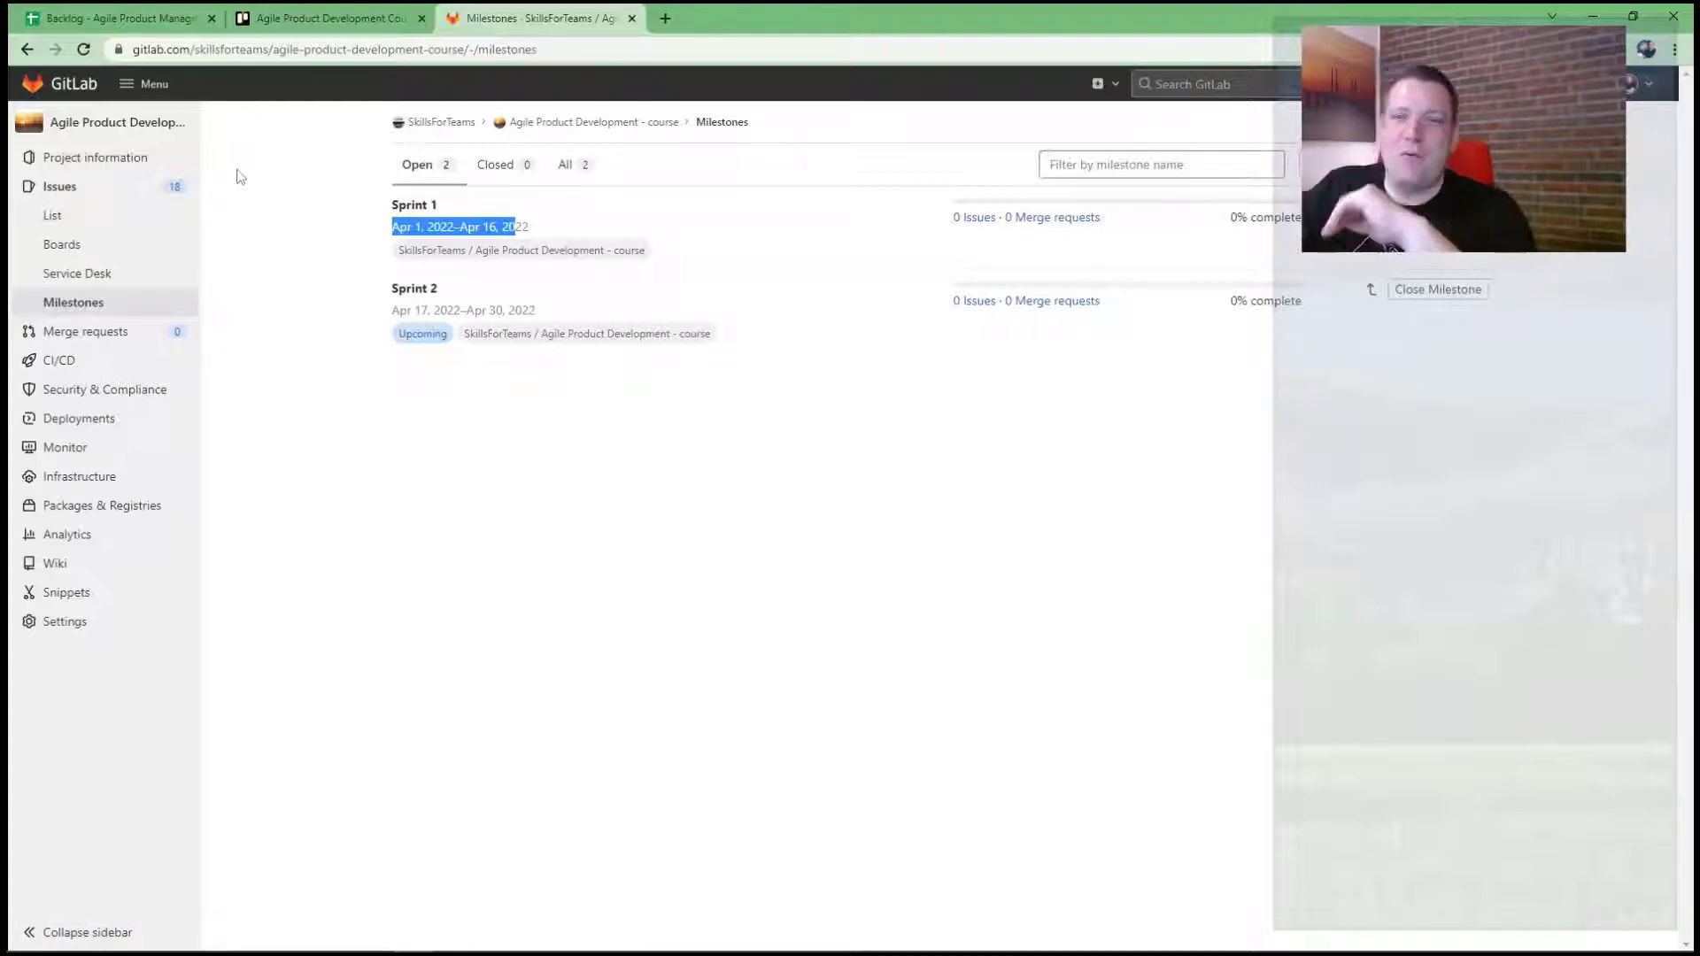
Bulk-assign milestone Sprint 1 to Creating a Backlog, 5 questions - gambling, Why i became Agile Coach and Why learn Agile
click(54, 221)
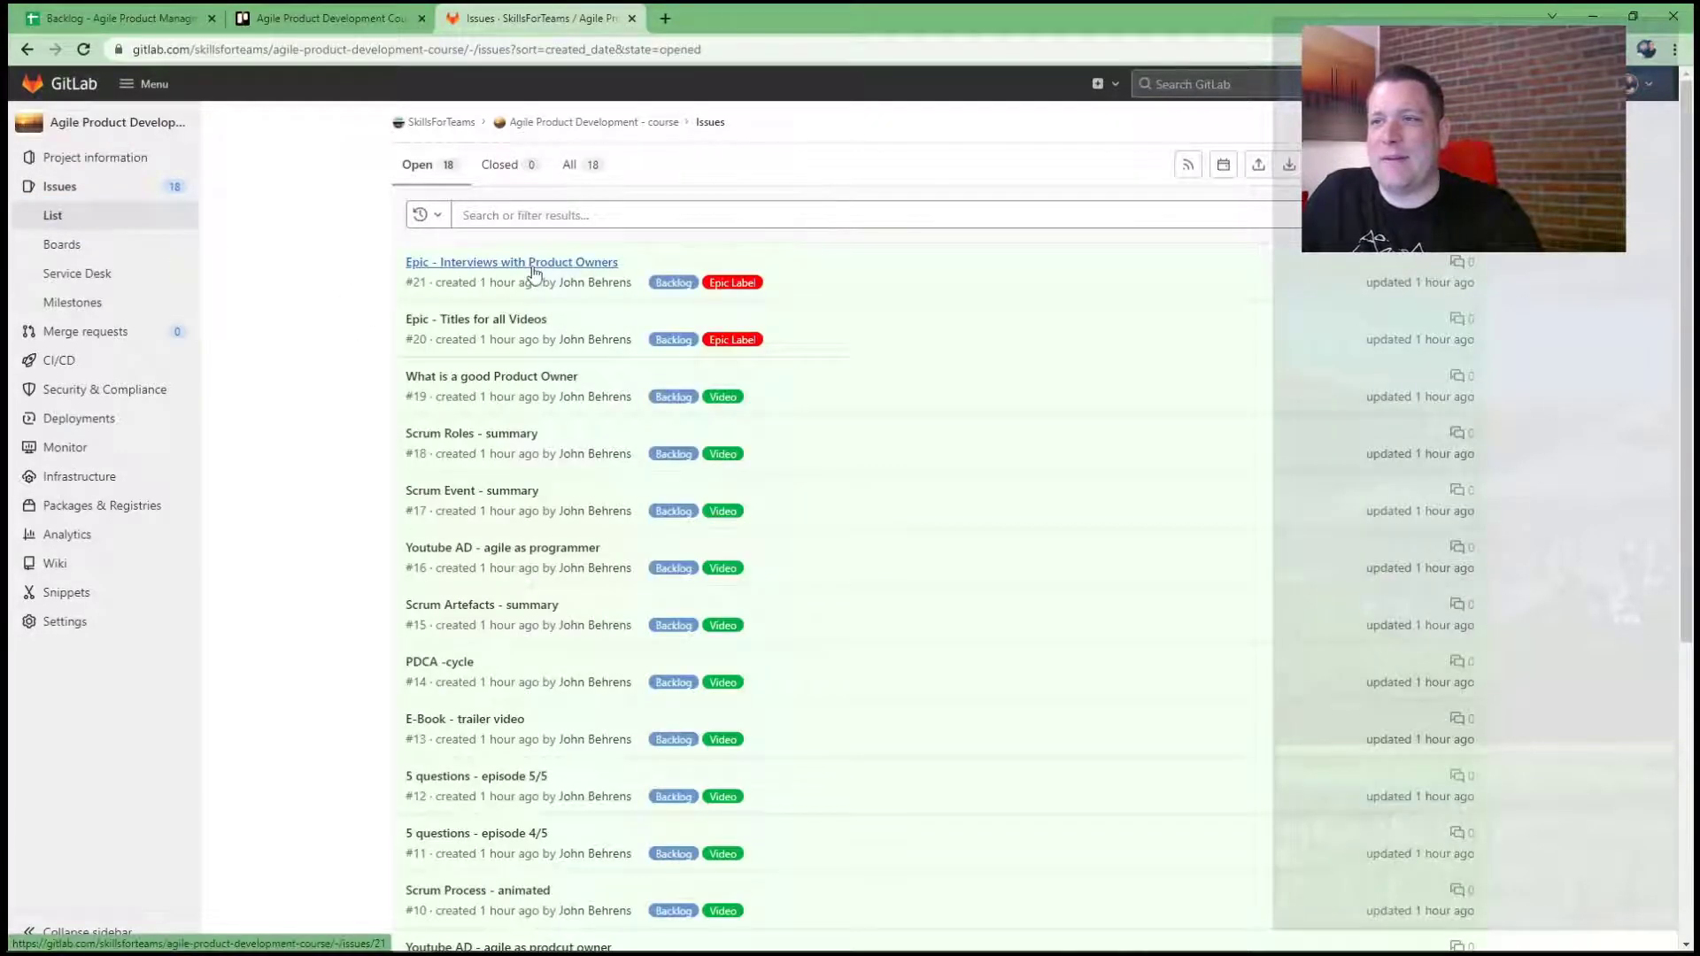
click(534, 268)
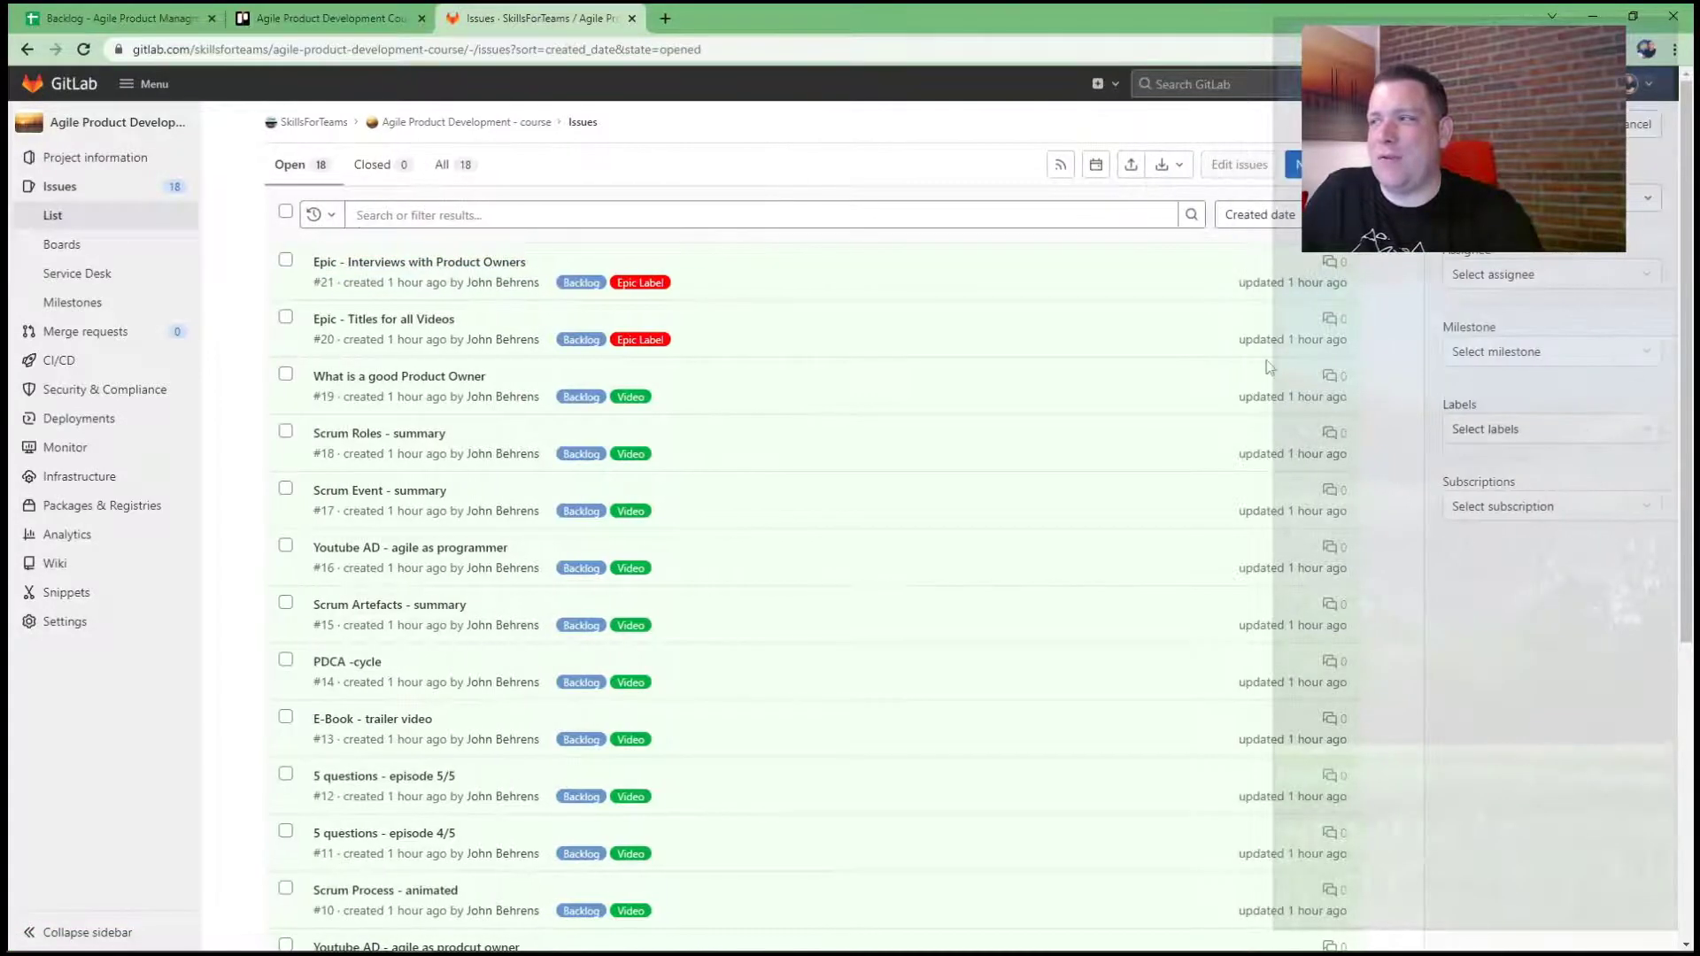
click(1567, 366)
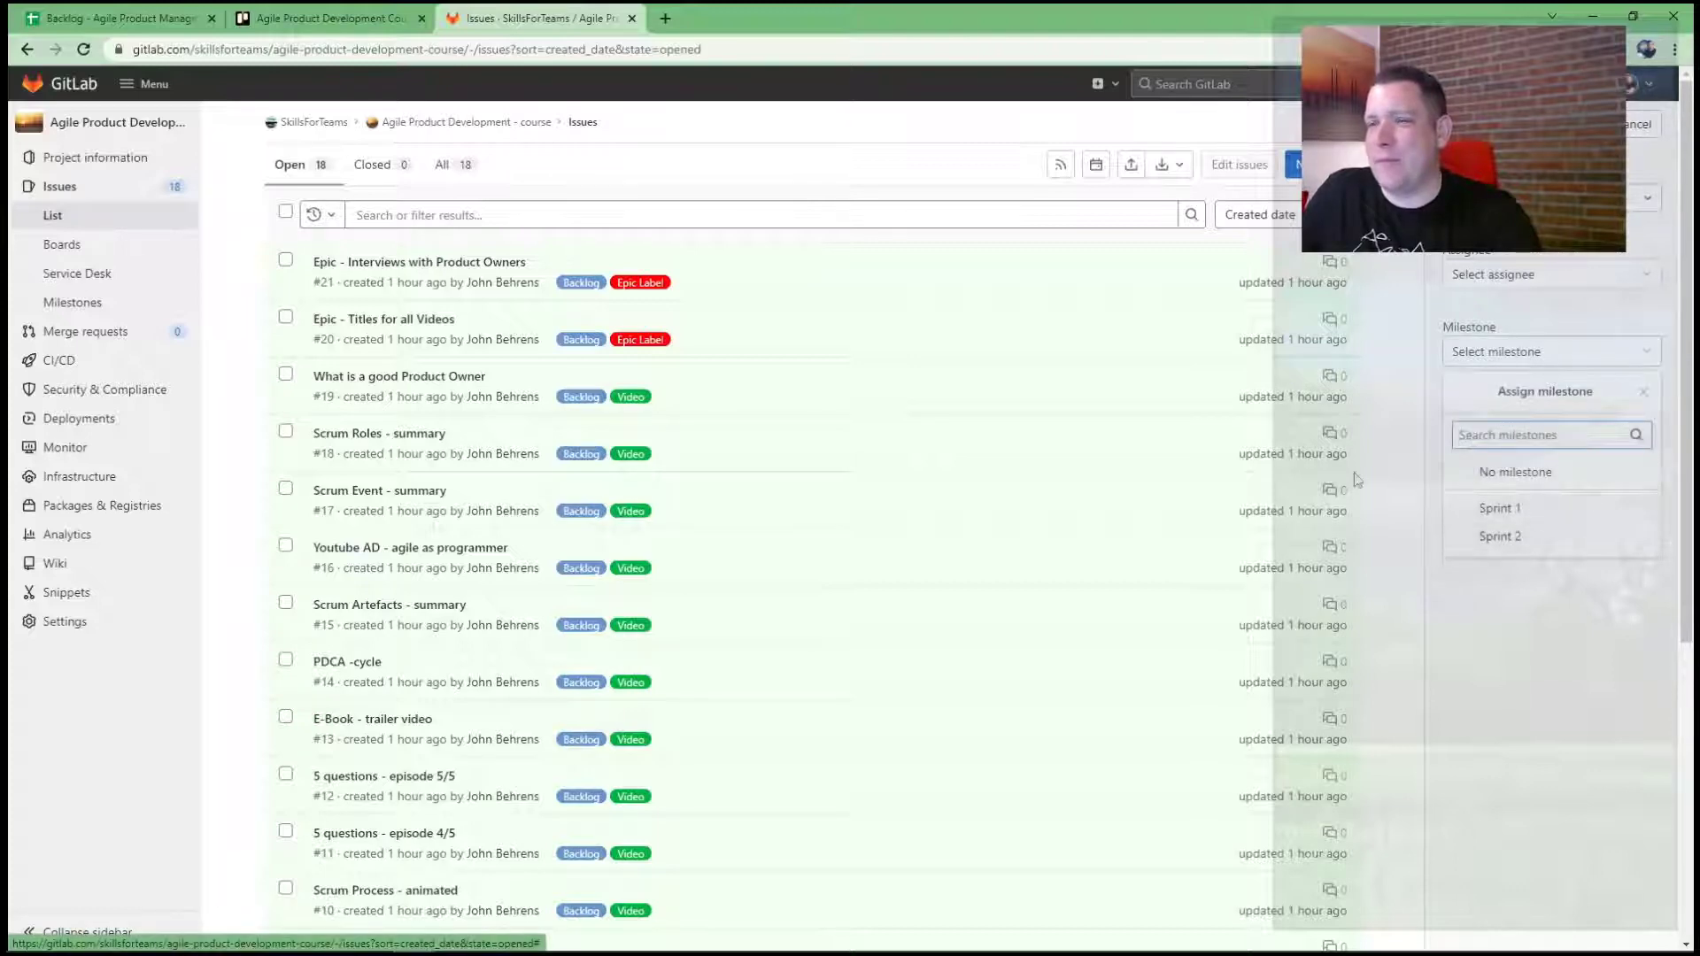
click(1520, 632)
scroll(936, 395, down, 5)
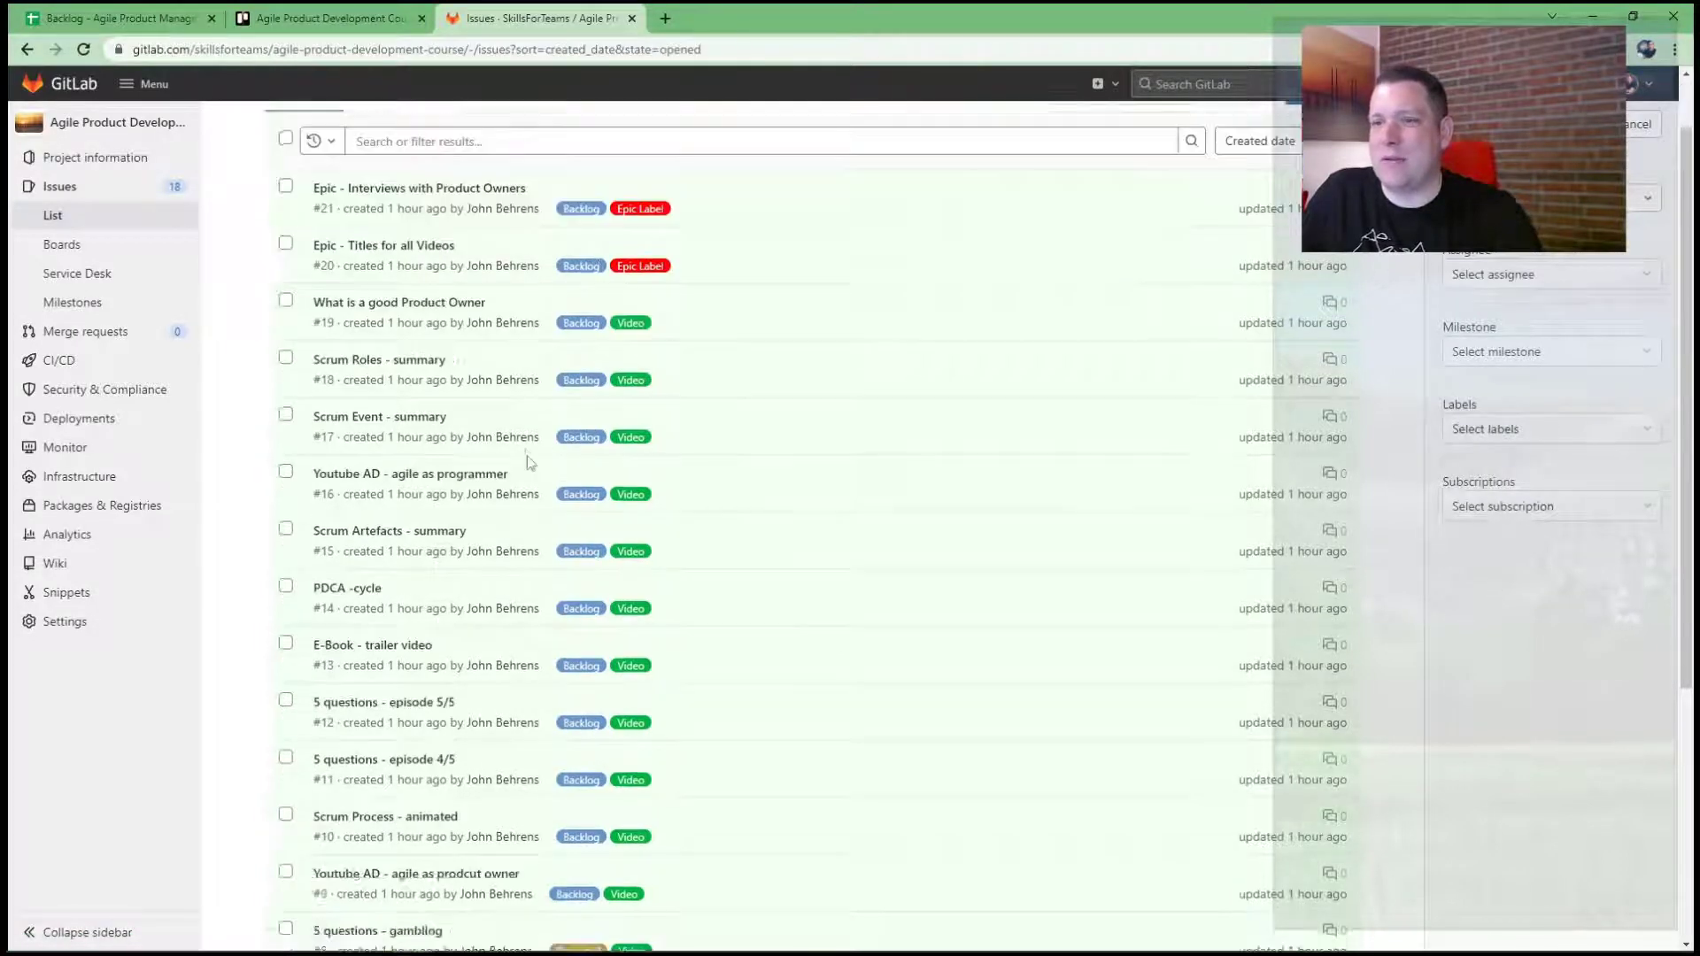
click(285, 536)
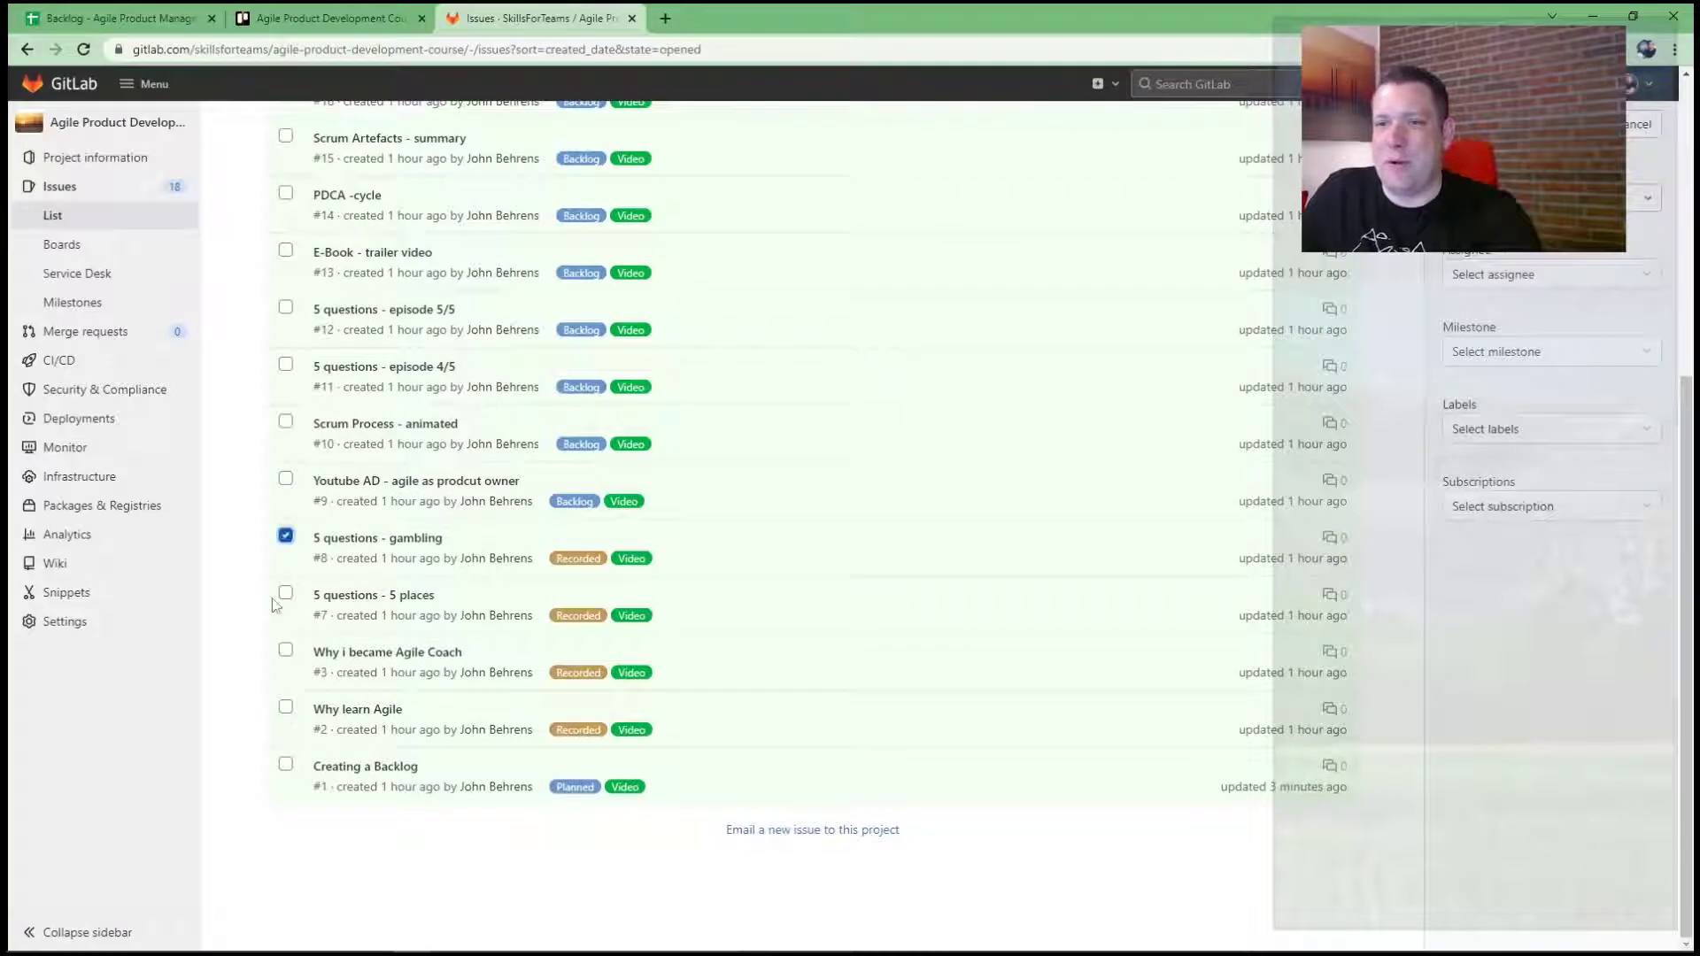
click(285, 650)
click(285, 706)
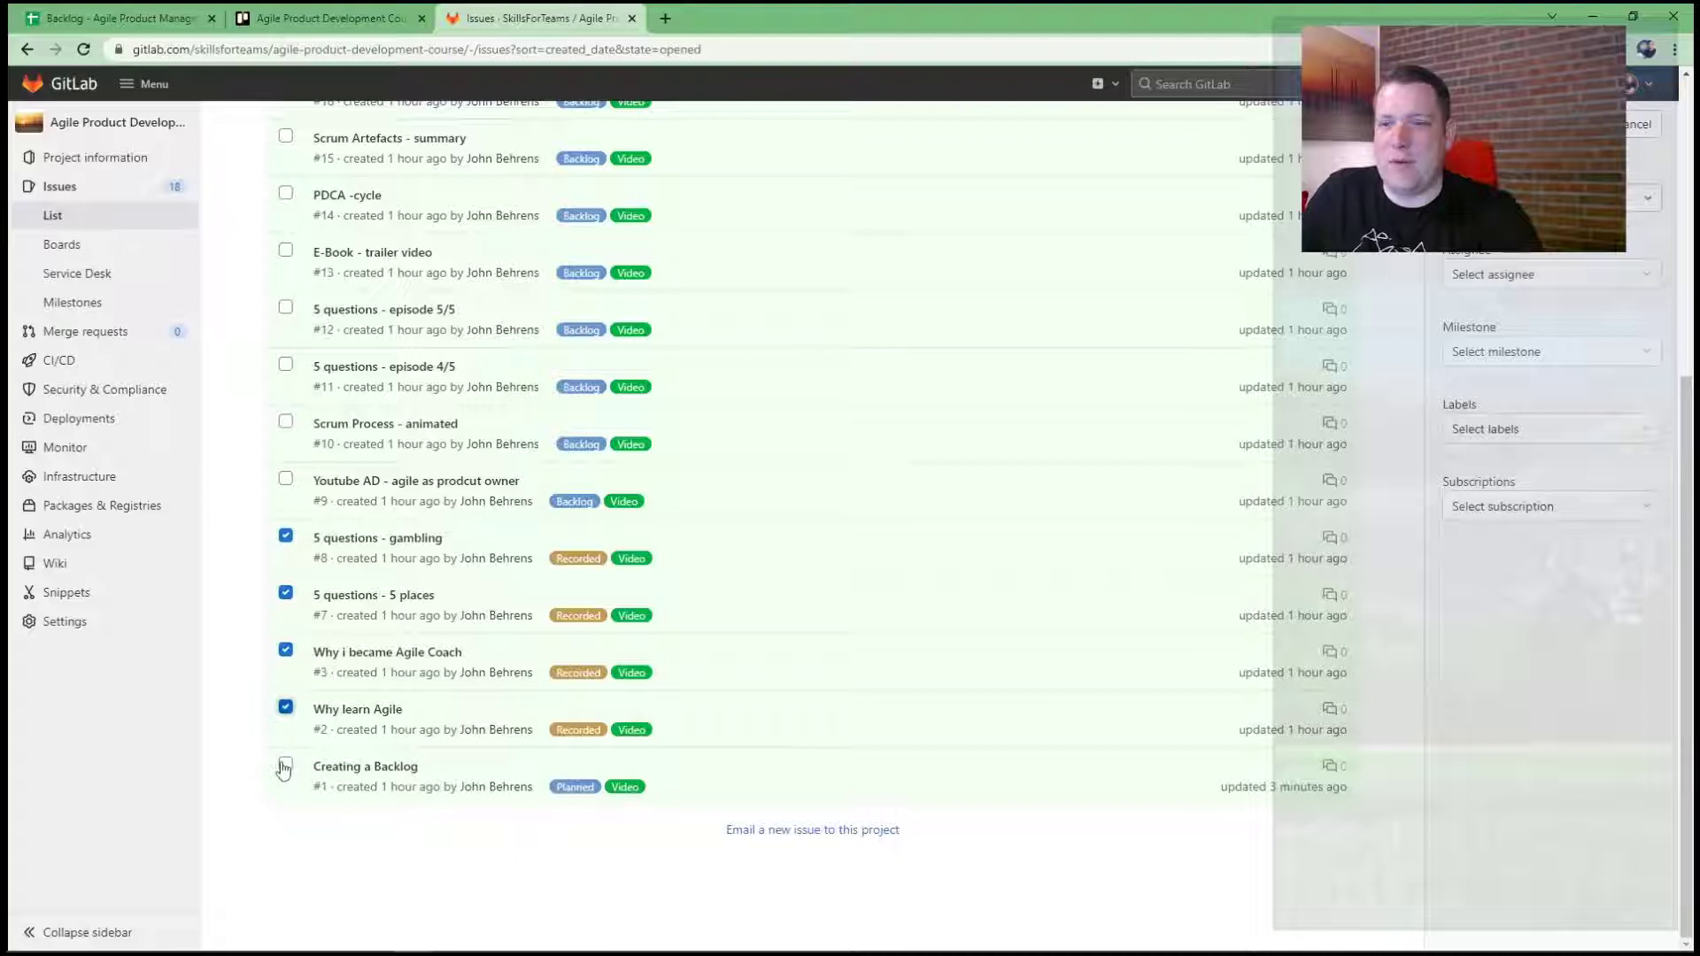
click(285, 763)
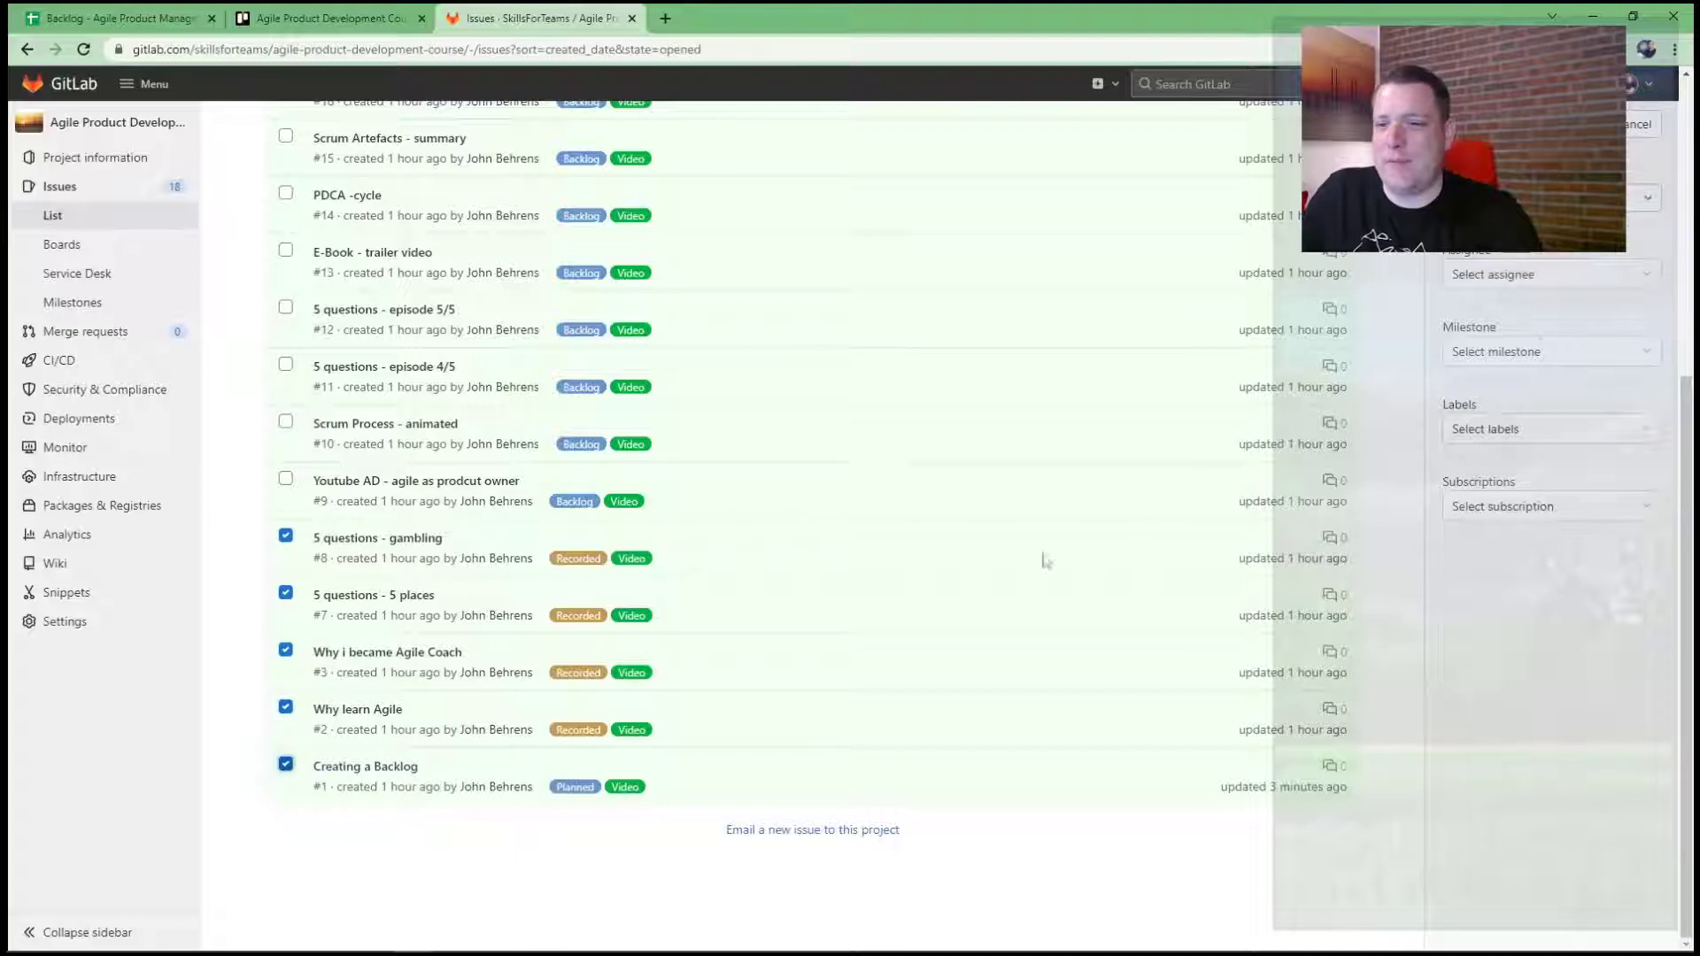
click(1622, 354)
click(1514, 507)
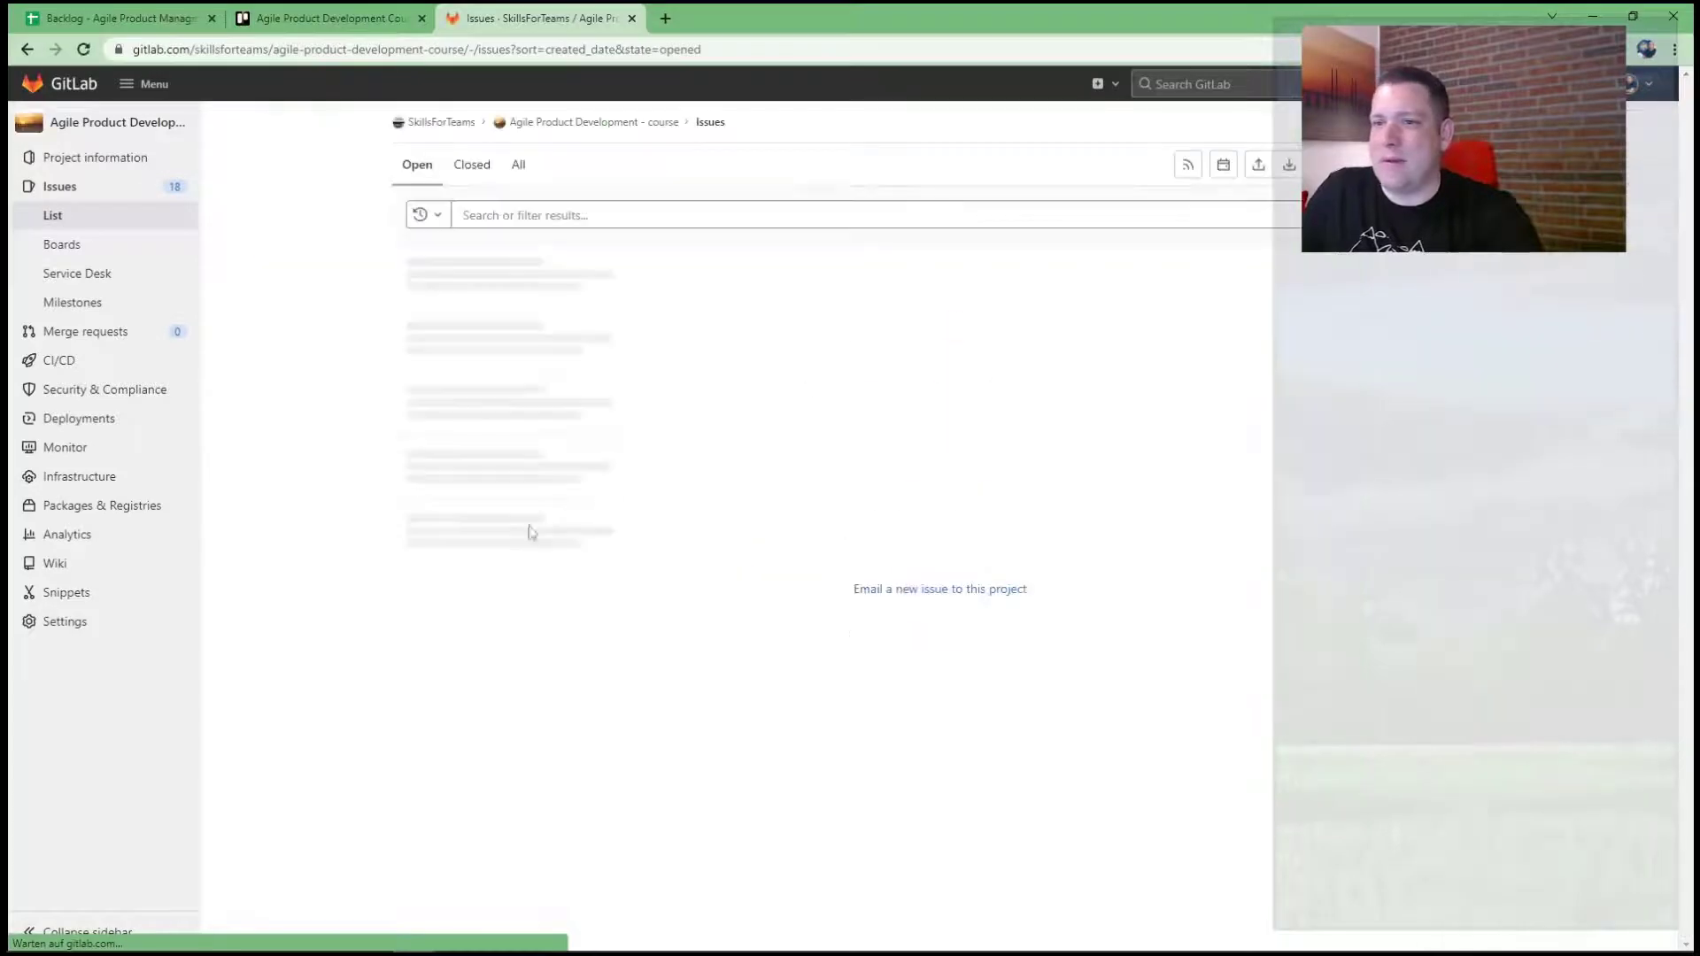
Check the Scrum Roles - summary issue, then open issue #21, Epic - Interviews with Product Owners
click(49, 220)
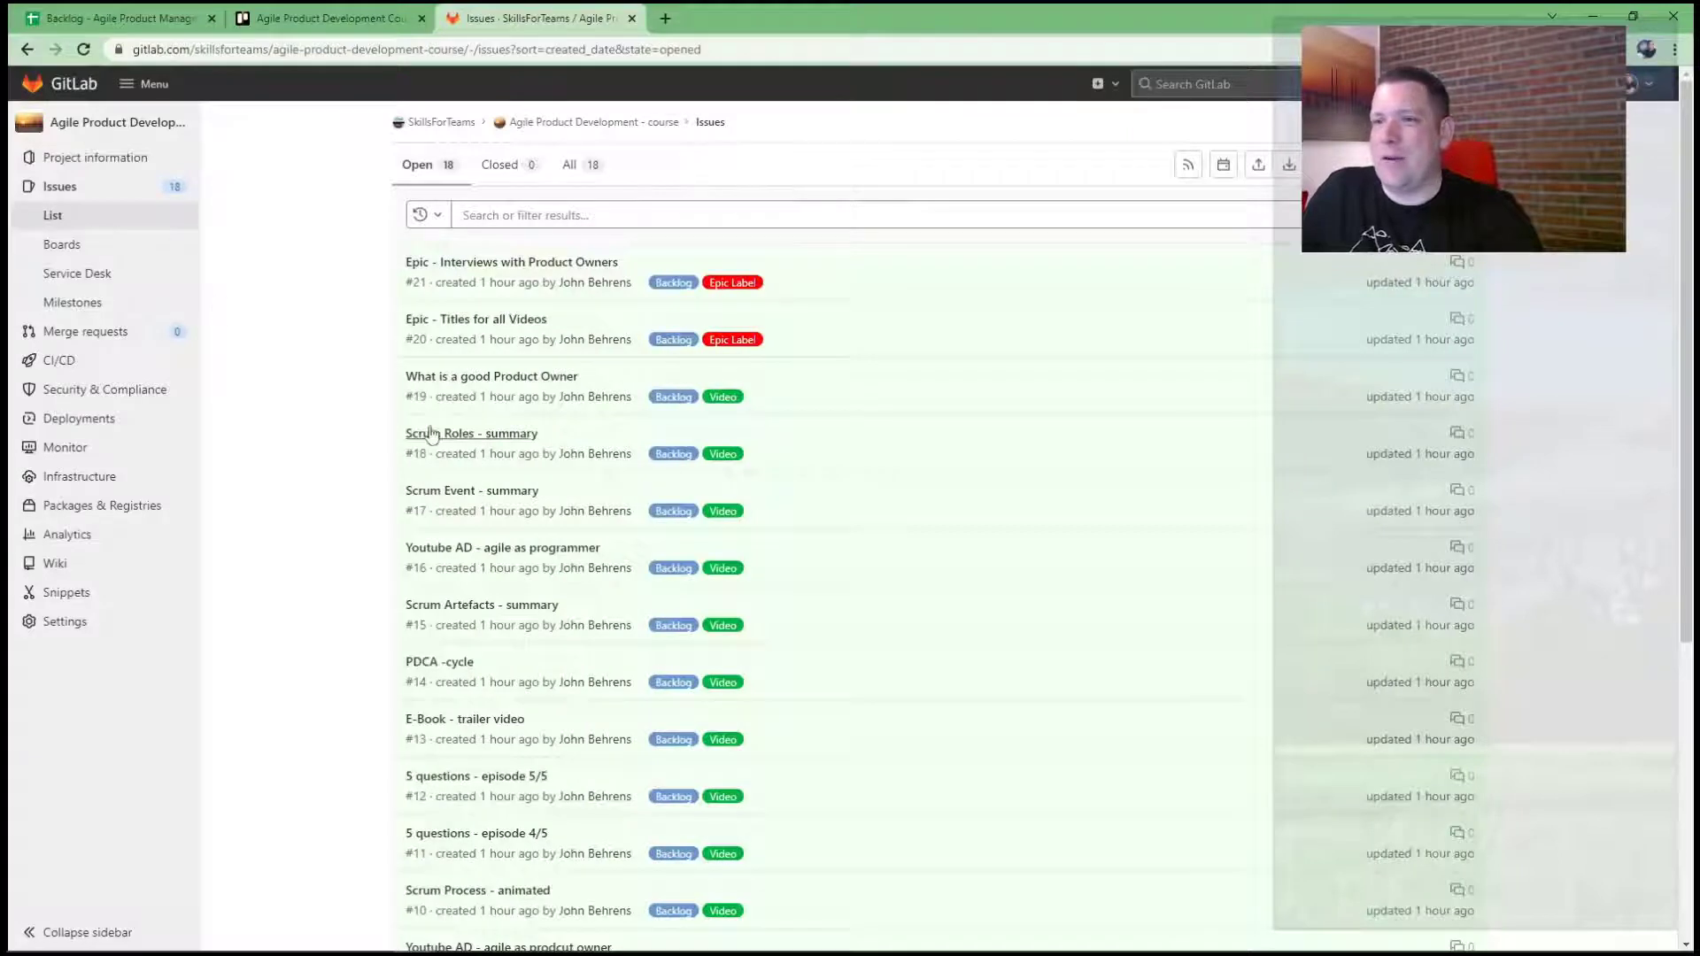
click(506, 436)
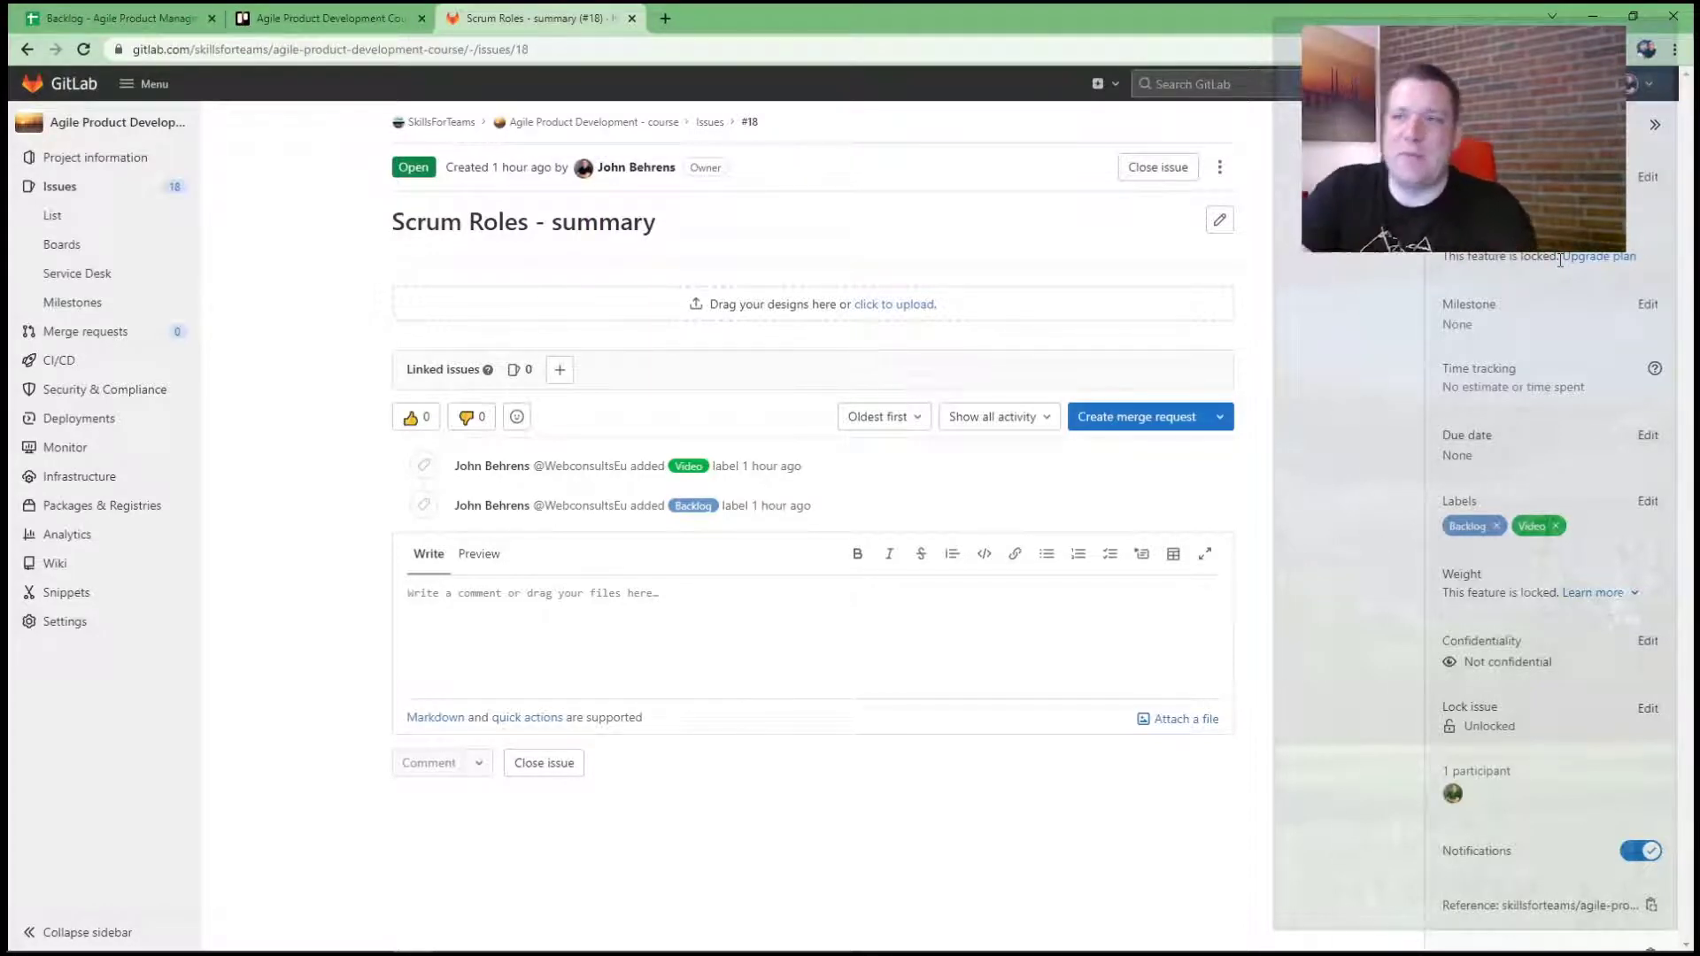
click(67, 227)
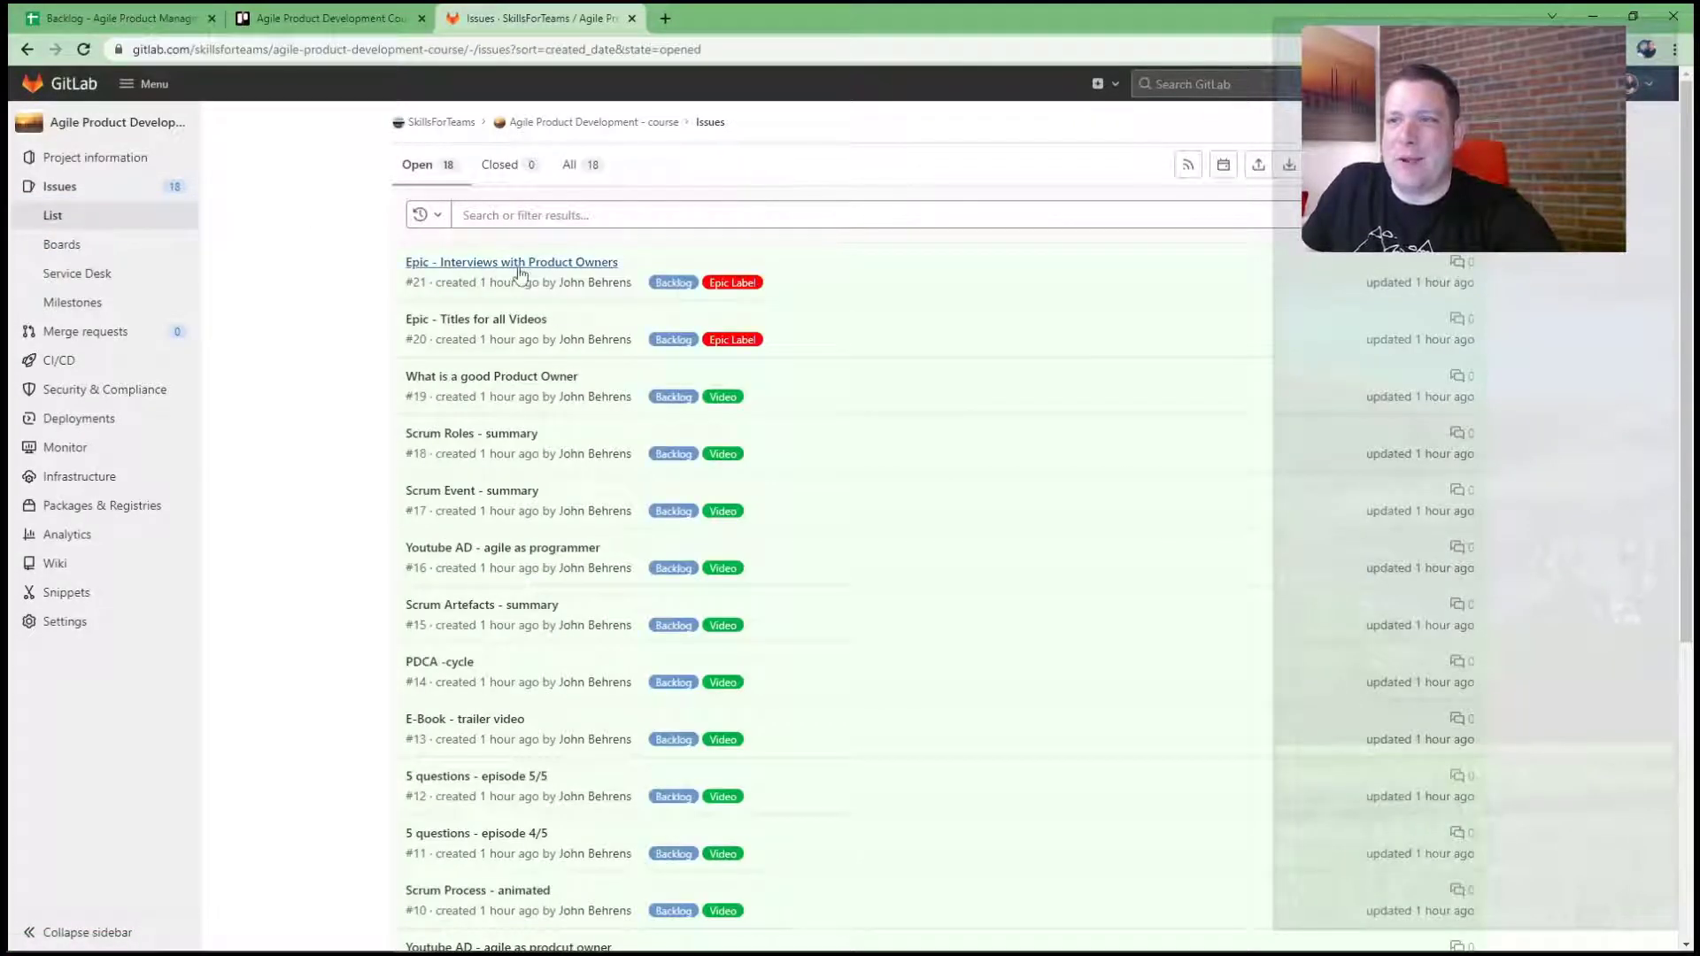
click(520, 267)
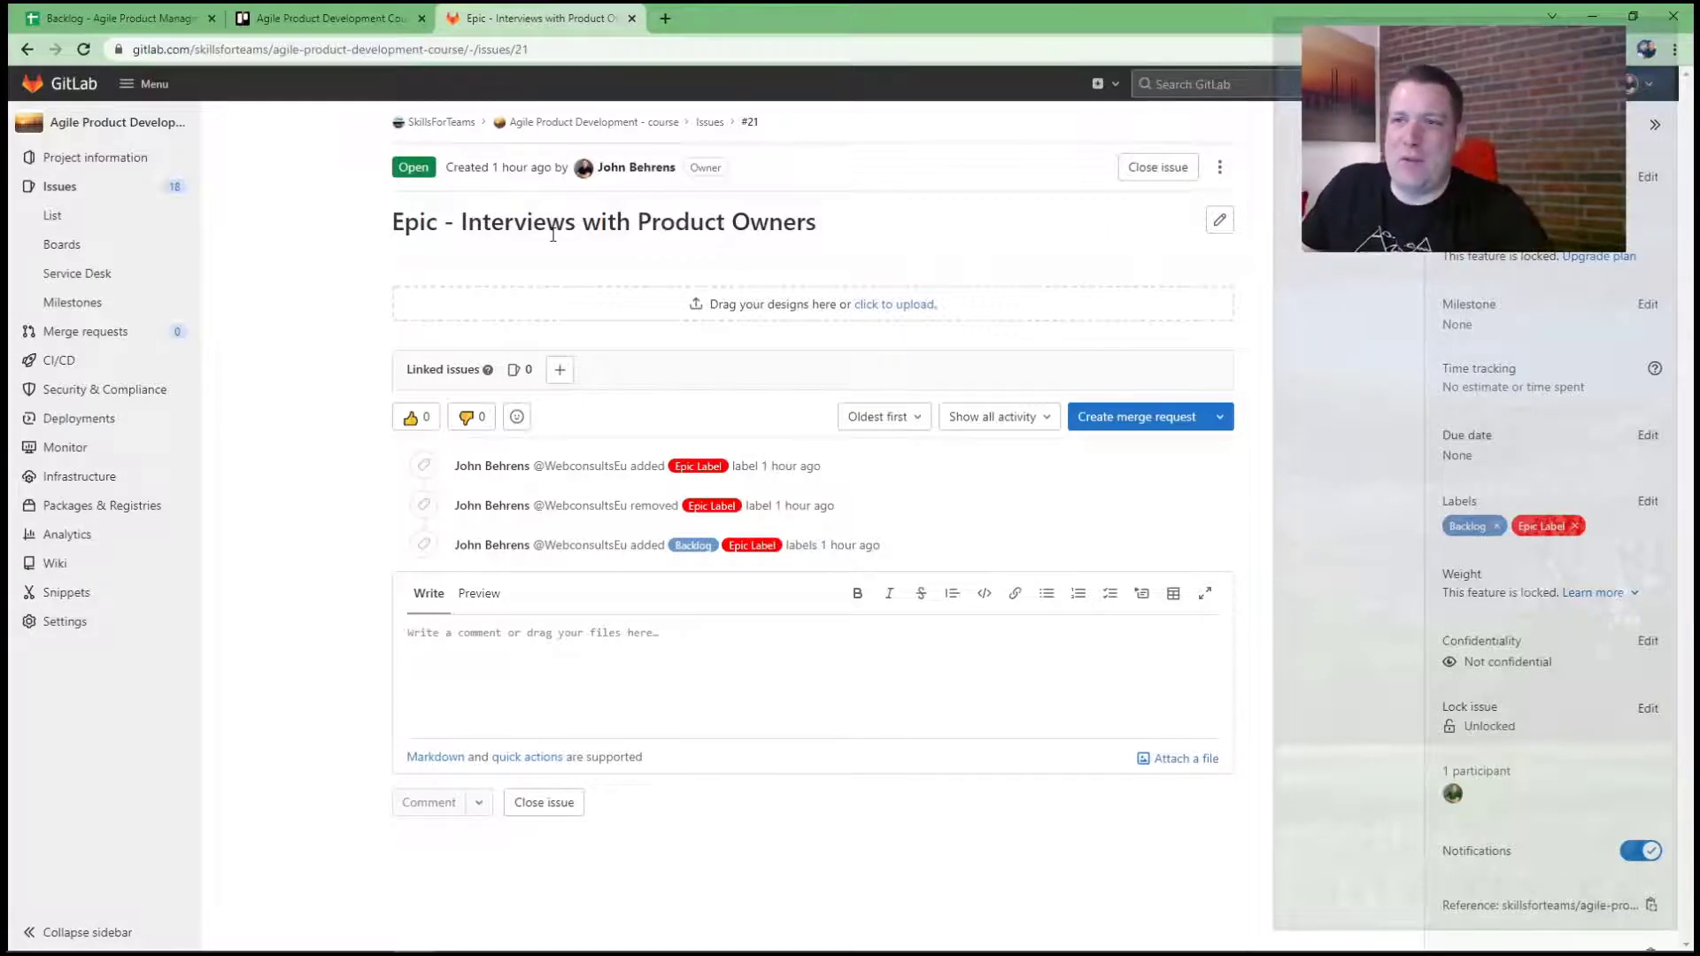
Retitle issue #21 from 'Epic - ' to '[Epic] Interviews with Product Owners' and save it
drag(397, 222, 467, 222)
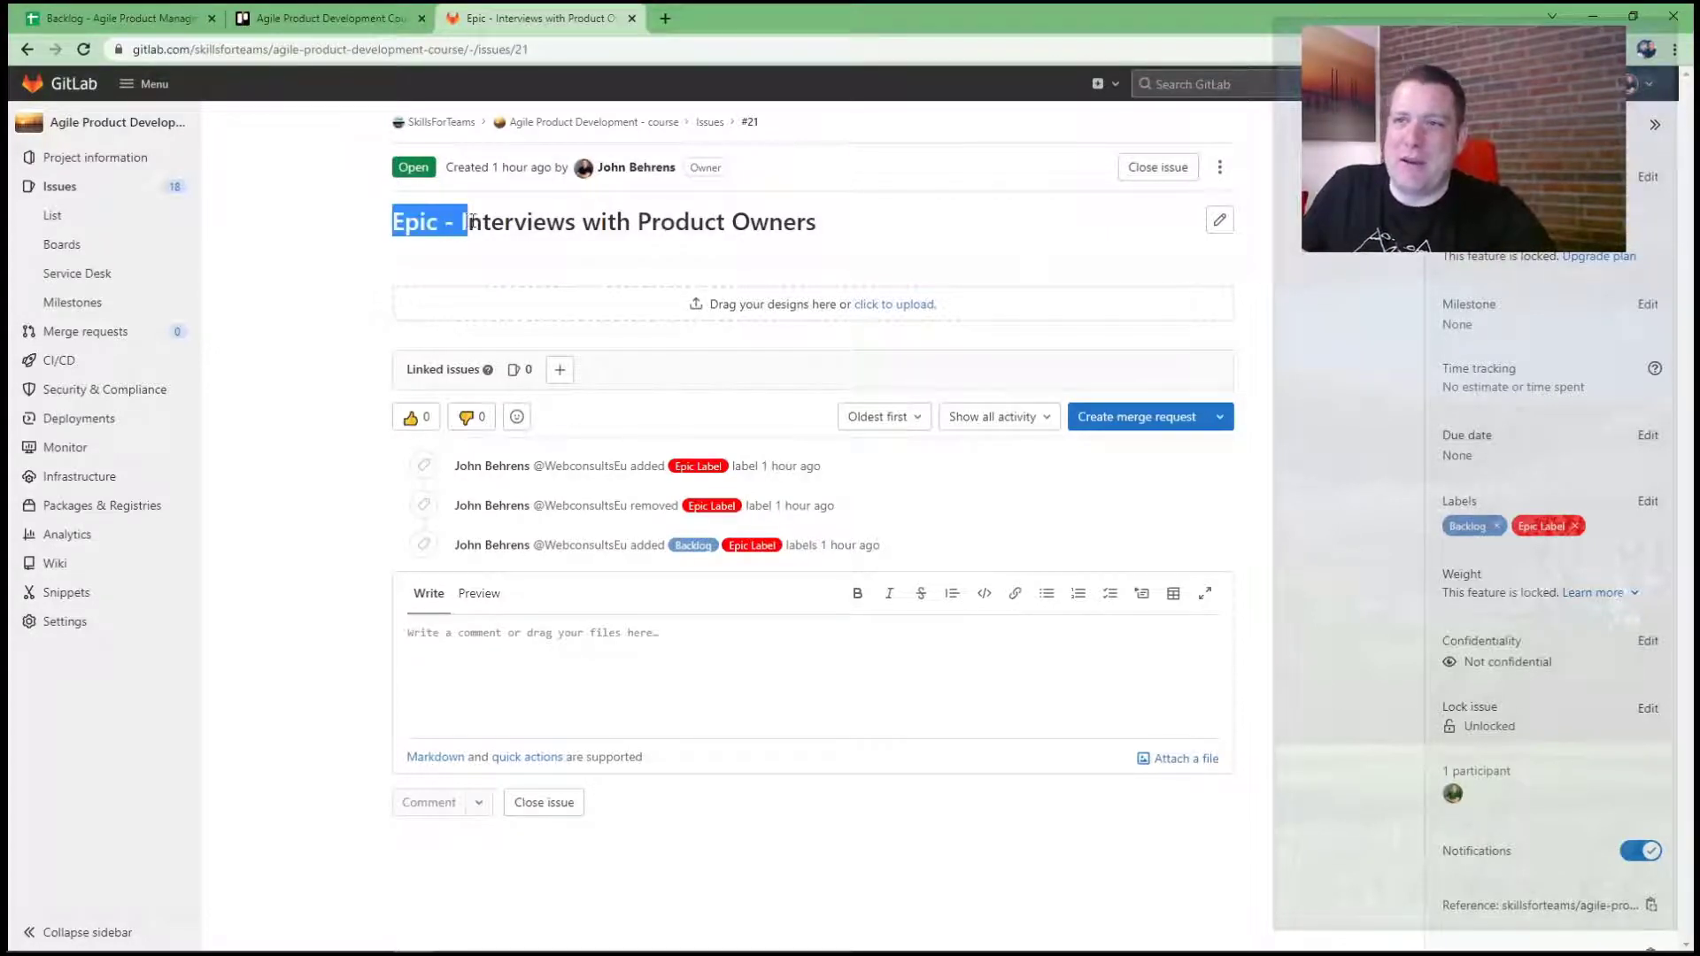
click(1219, 220)
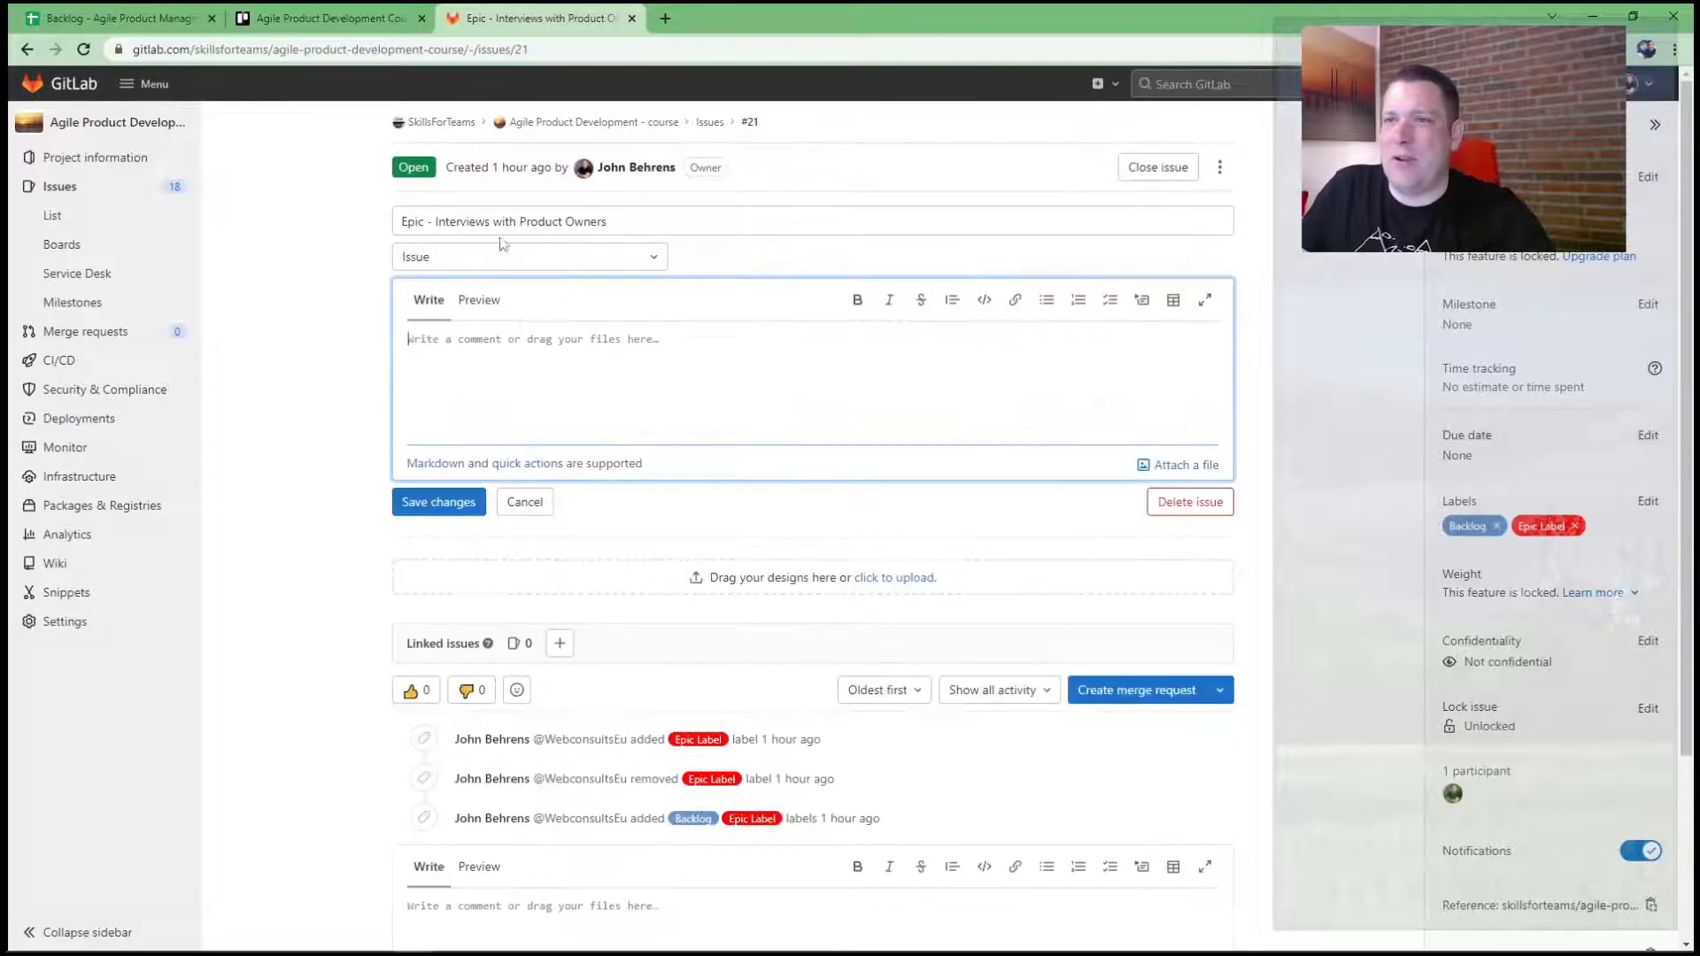
click(428, 221)
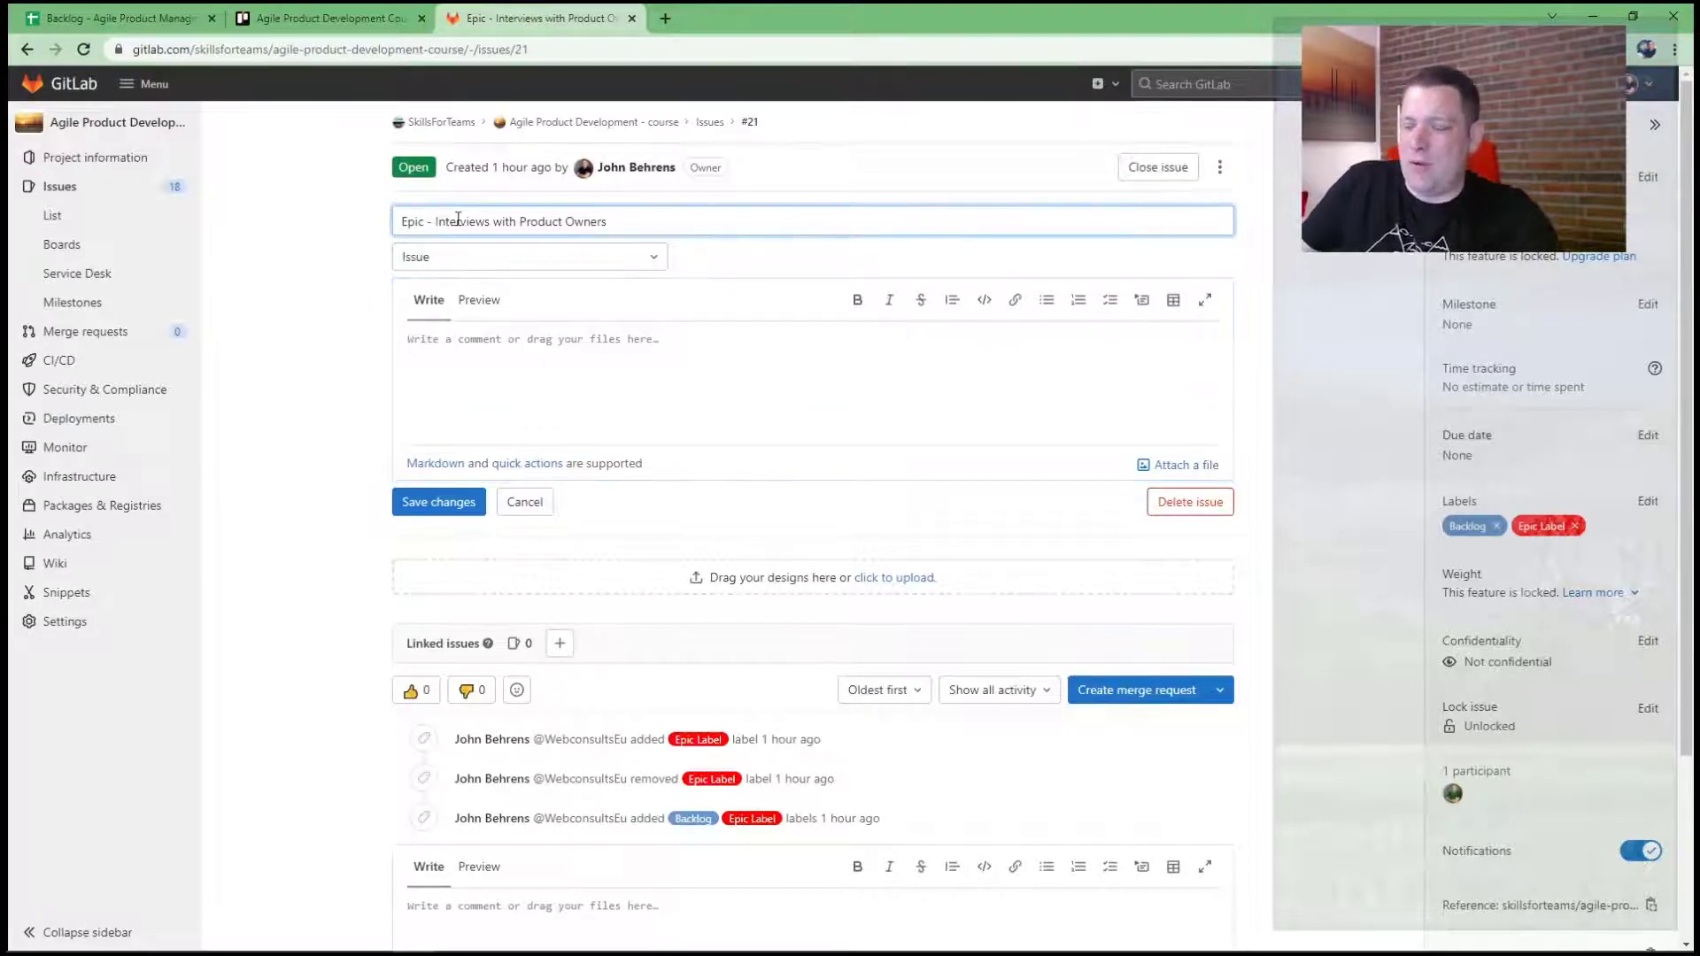
key(BackSpace)
key(BackSpace)
key(Delete)
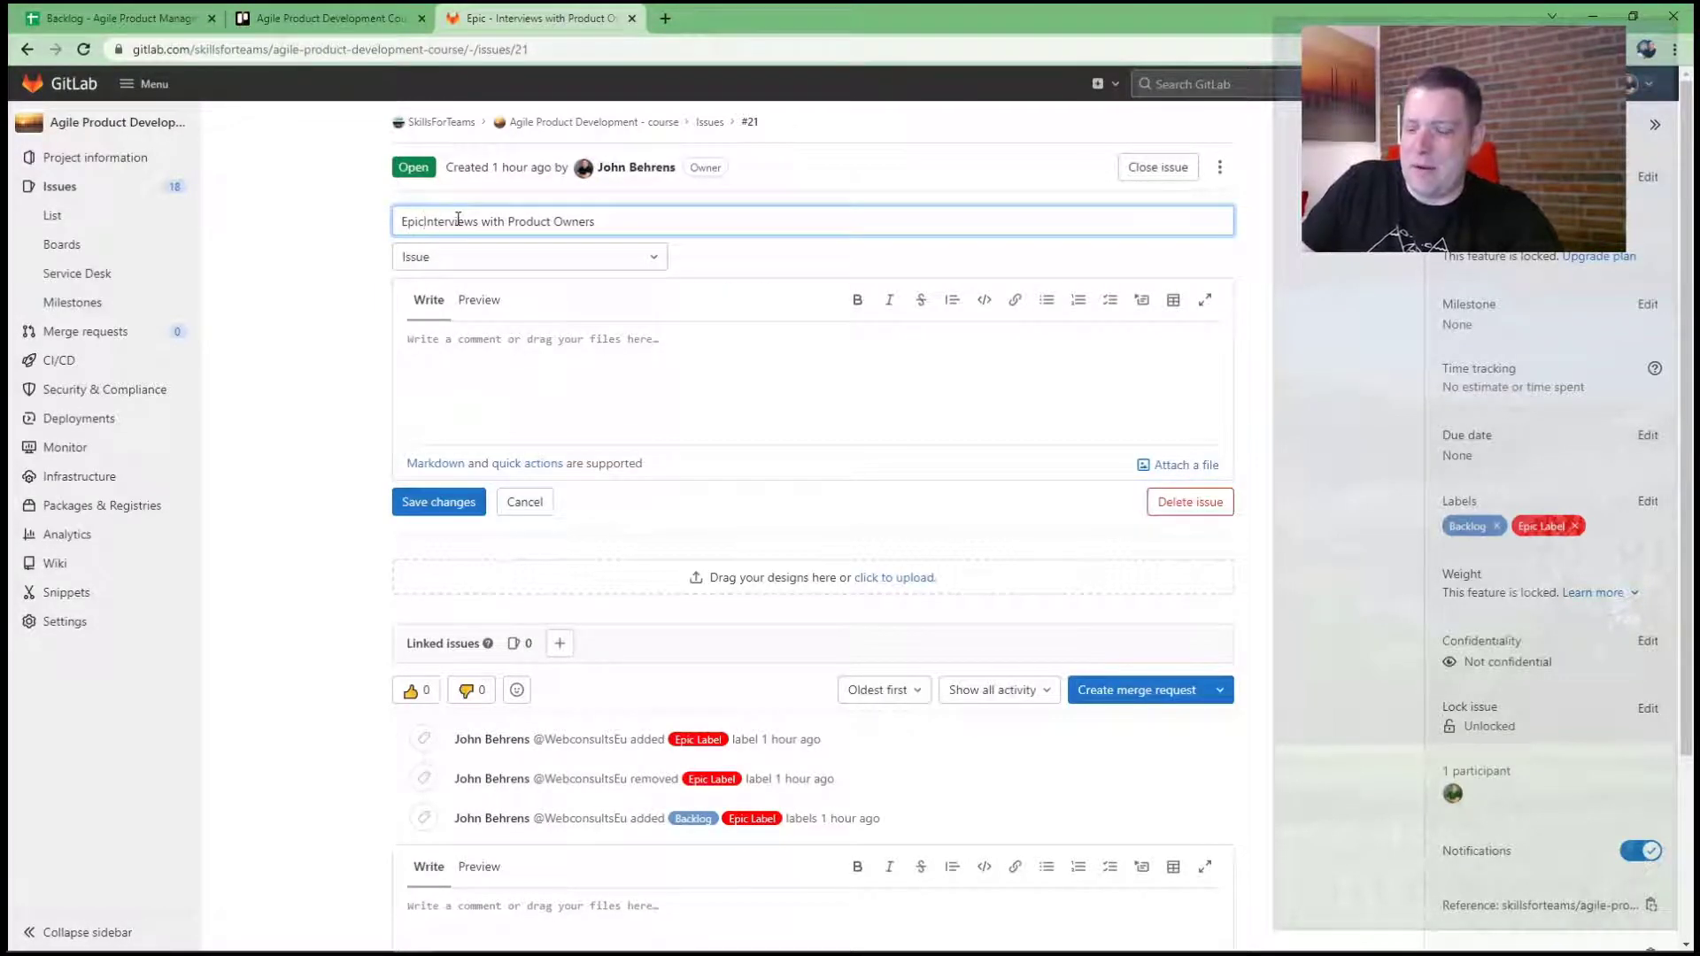
text(:)
key(Home)
text([)
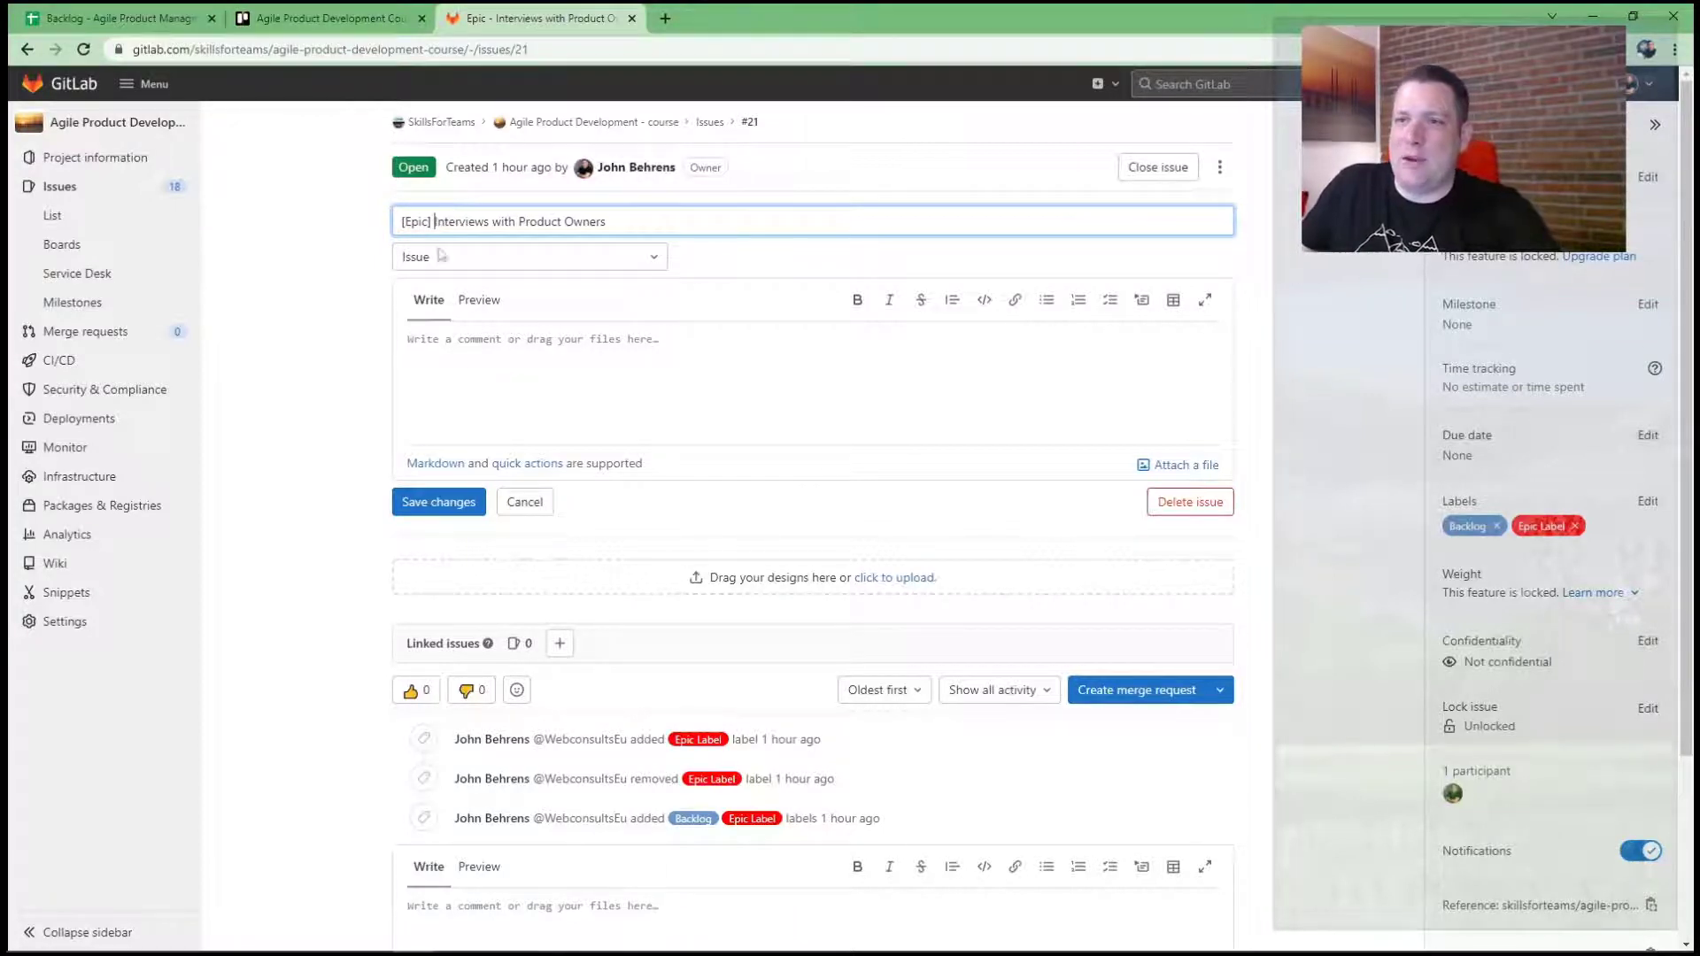
click(438, 504)
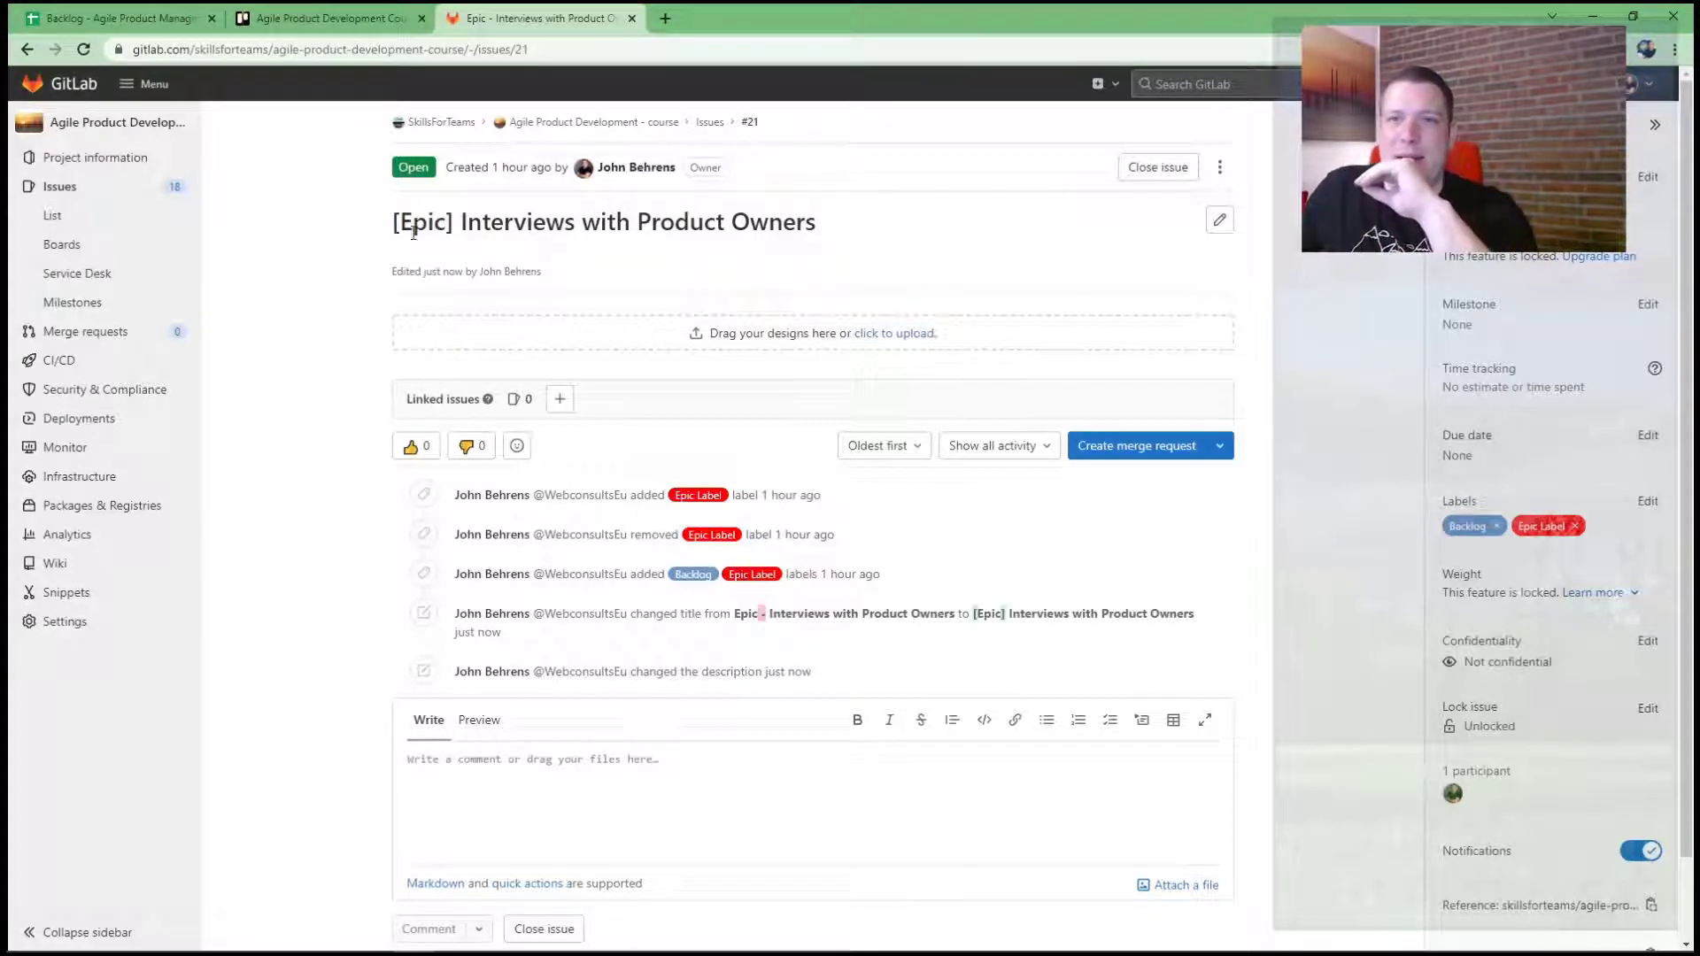
Return to the issue list, where [Epic] Interviews with Product Owners (#21) now leads 18 open issues
click(58, 219)
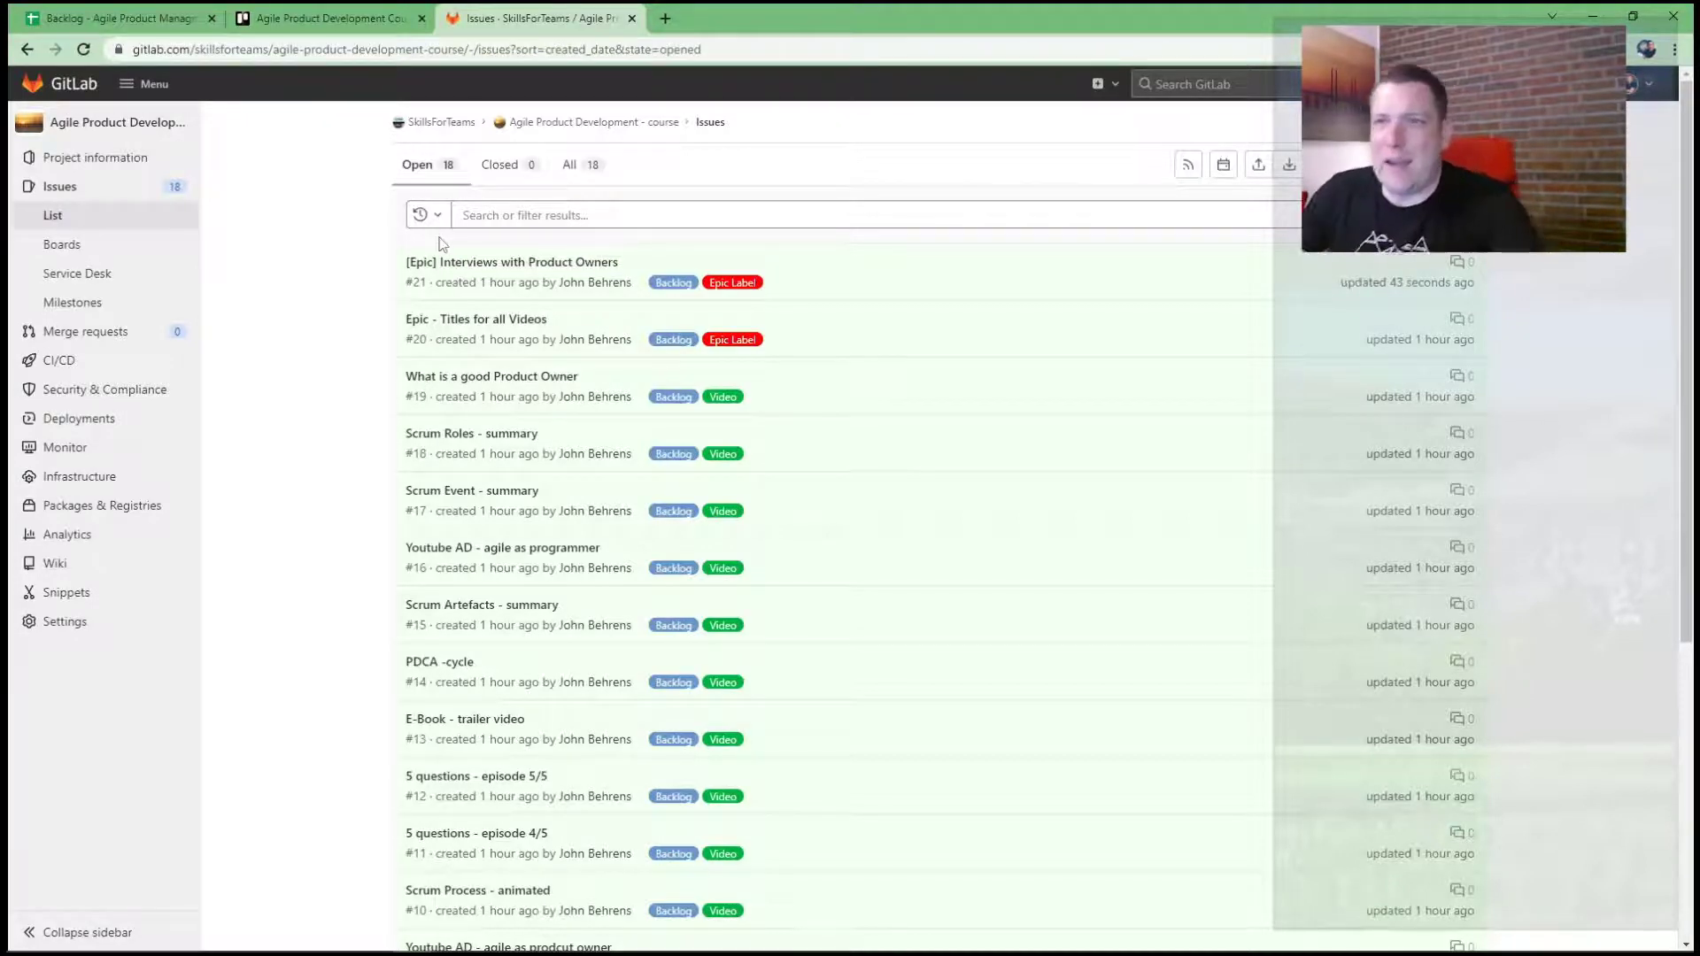
Switch to the Trello course board, then go to the SkillsForTeams workspace Boards overview
click(326, 26)
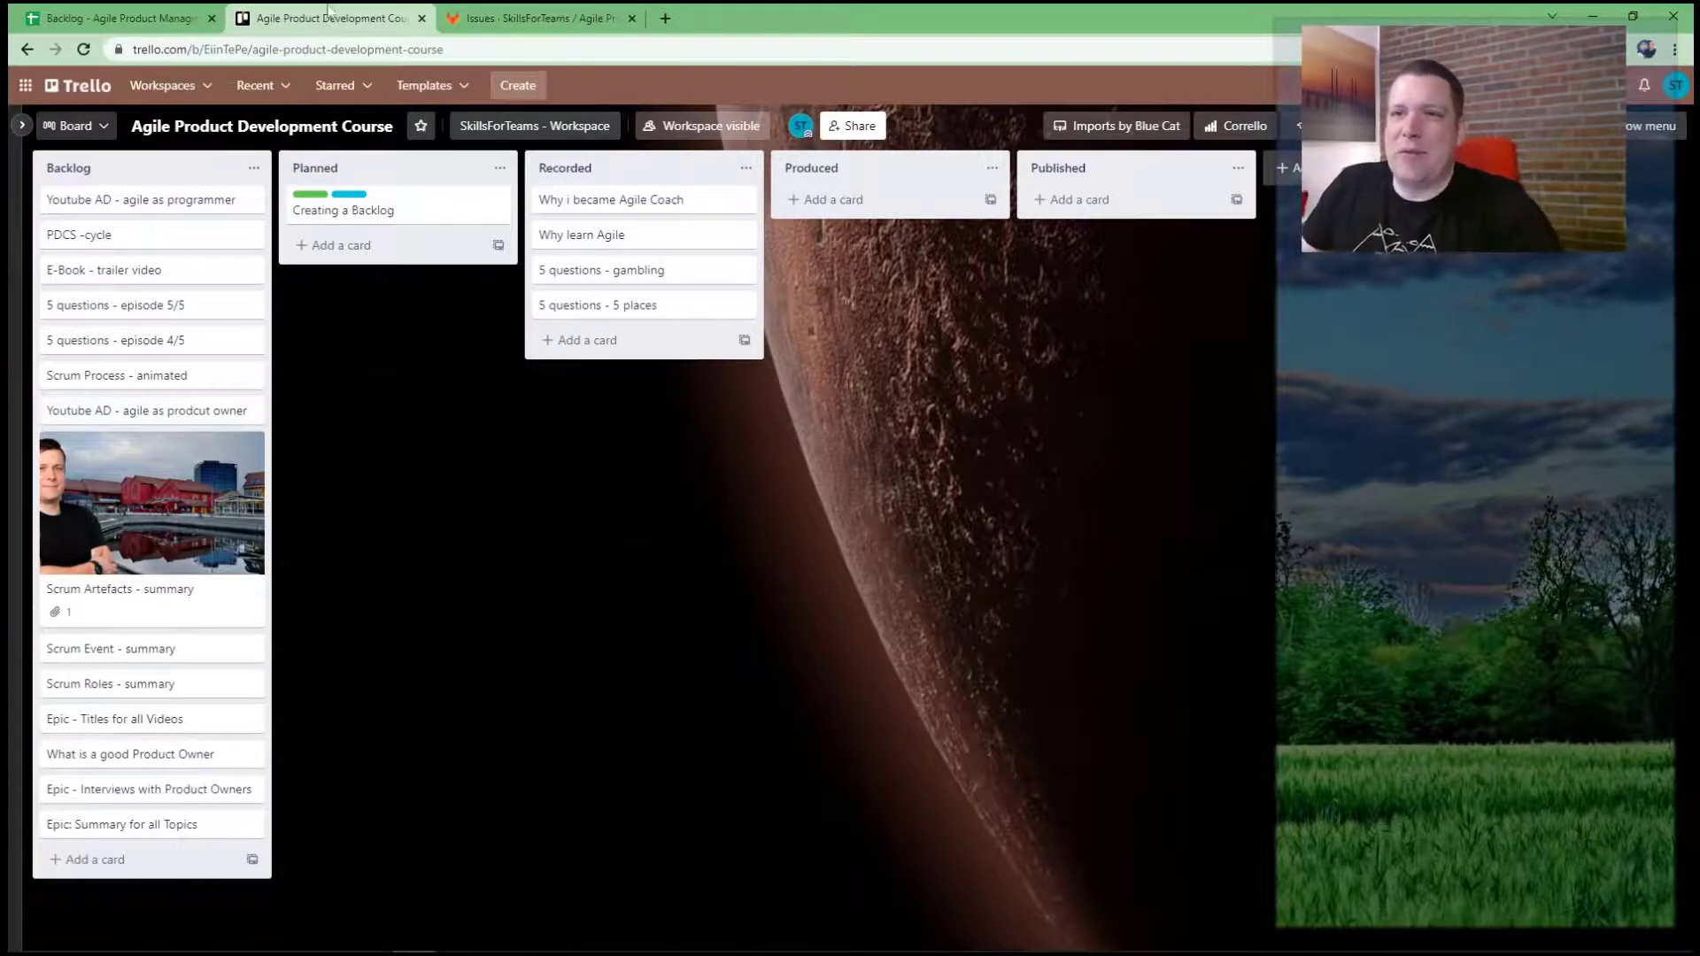
click(64, 90)
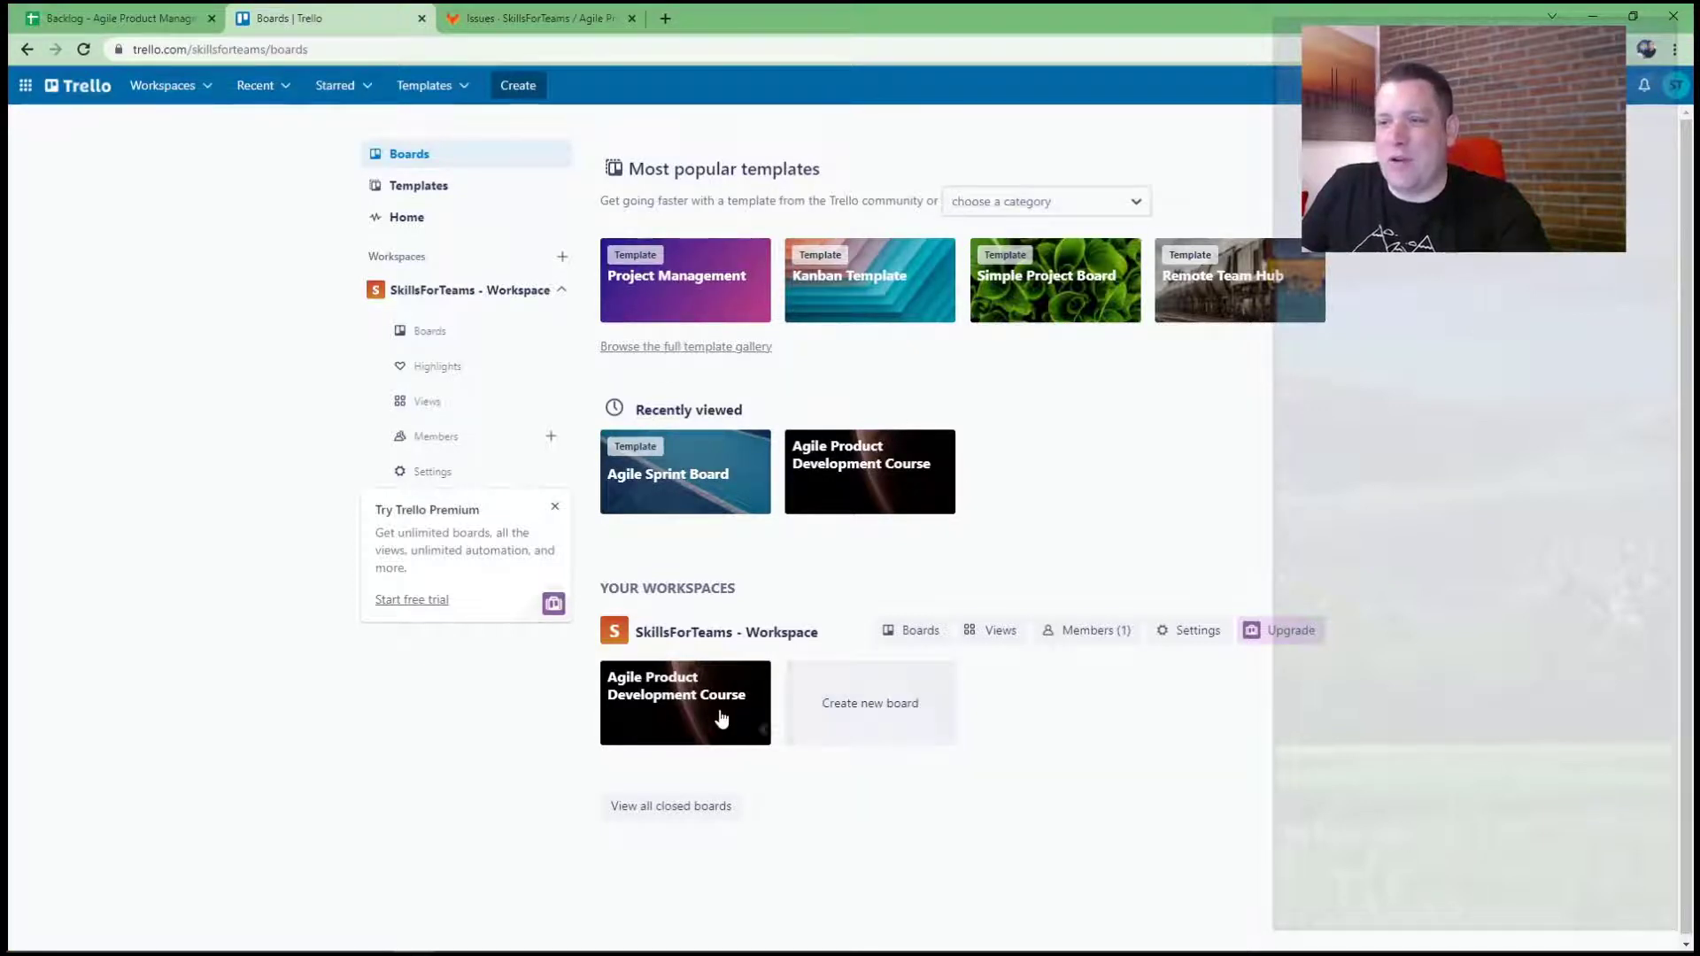
Open the Agile Product Development Course board from the workspace board tiles
click(675, 704)
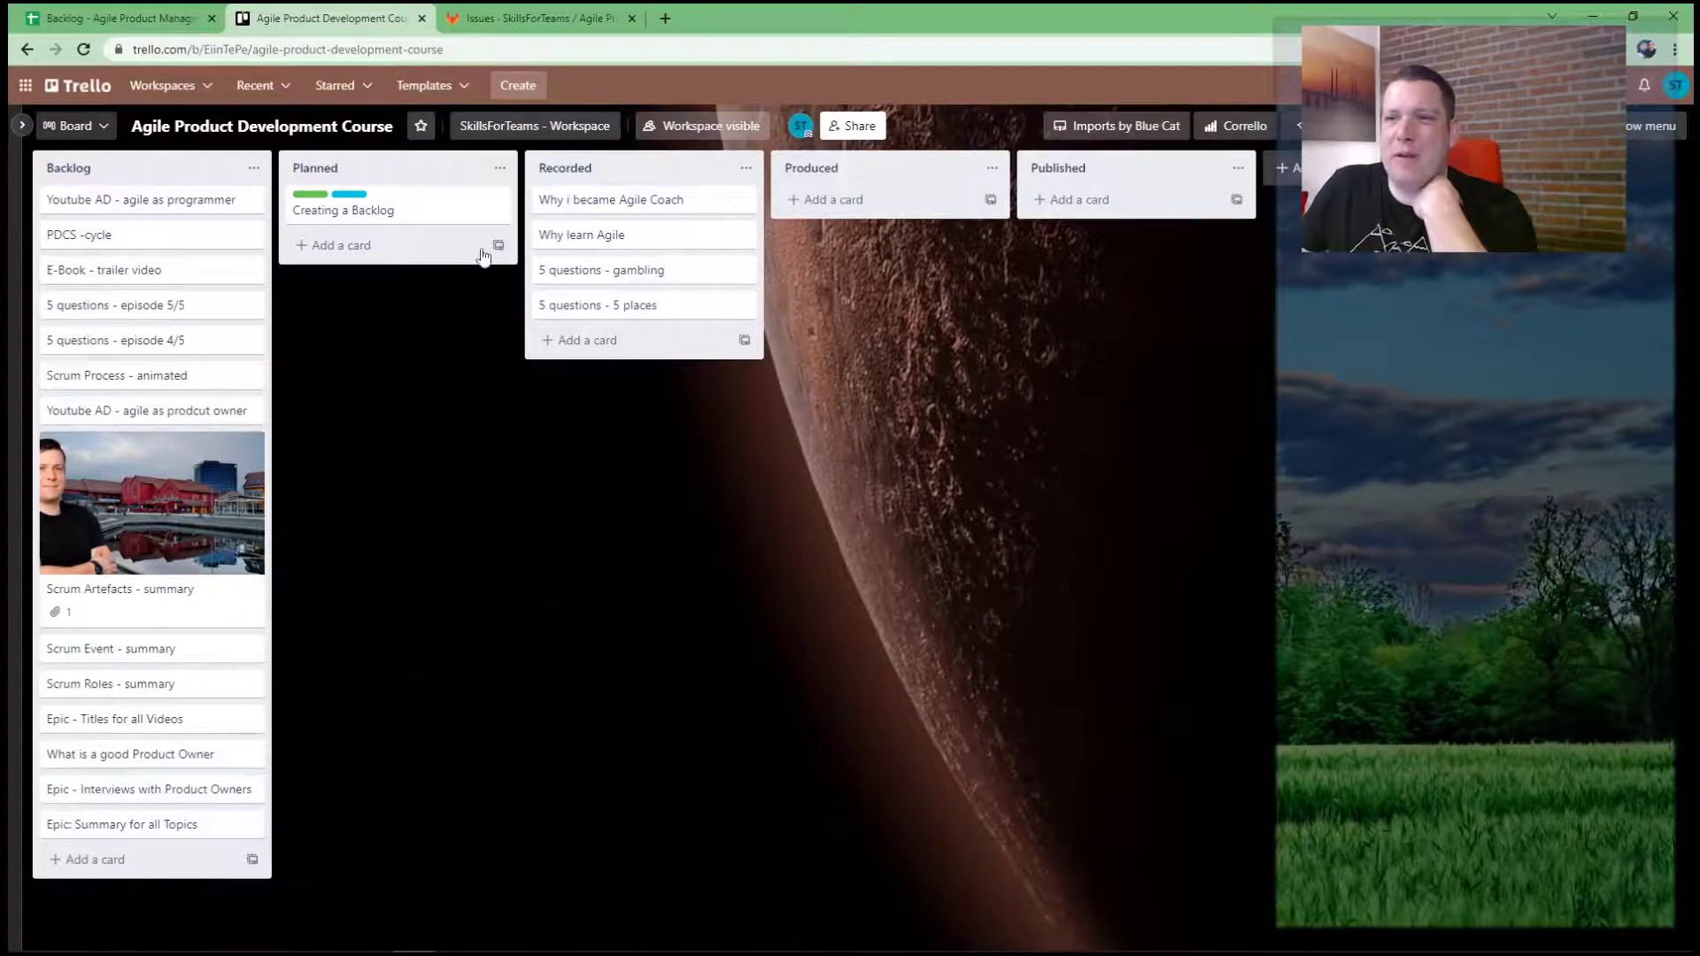
Move the Creating a Backlog card to the top of Planned, deleting the stray 'dfsdfs' test text
drag(353, 209, 588, 205)
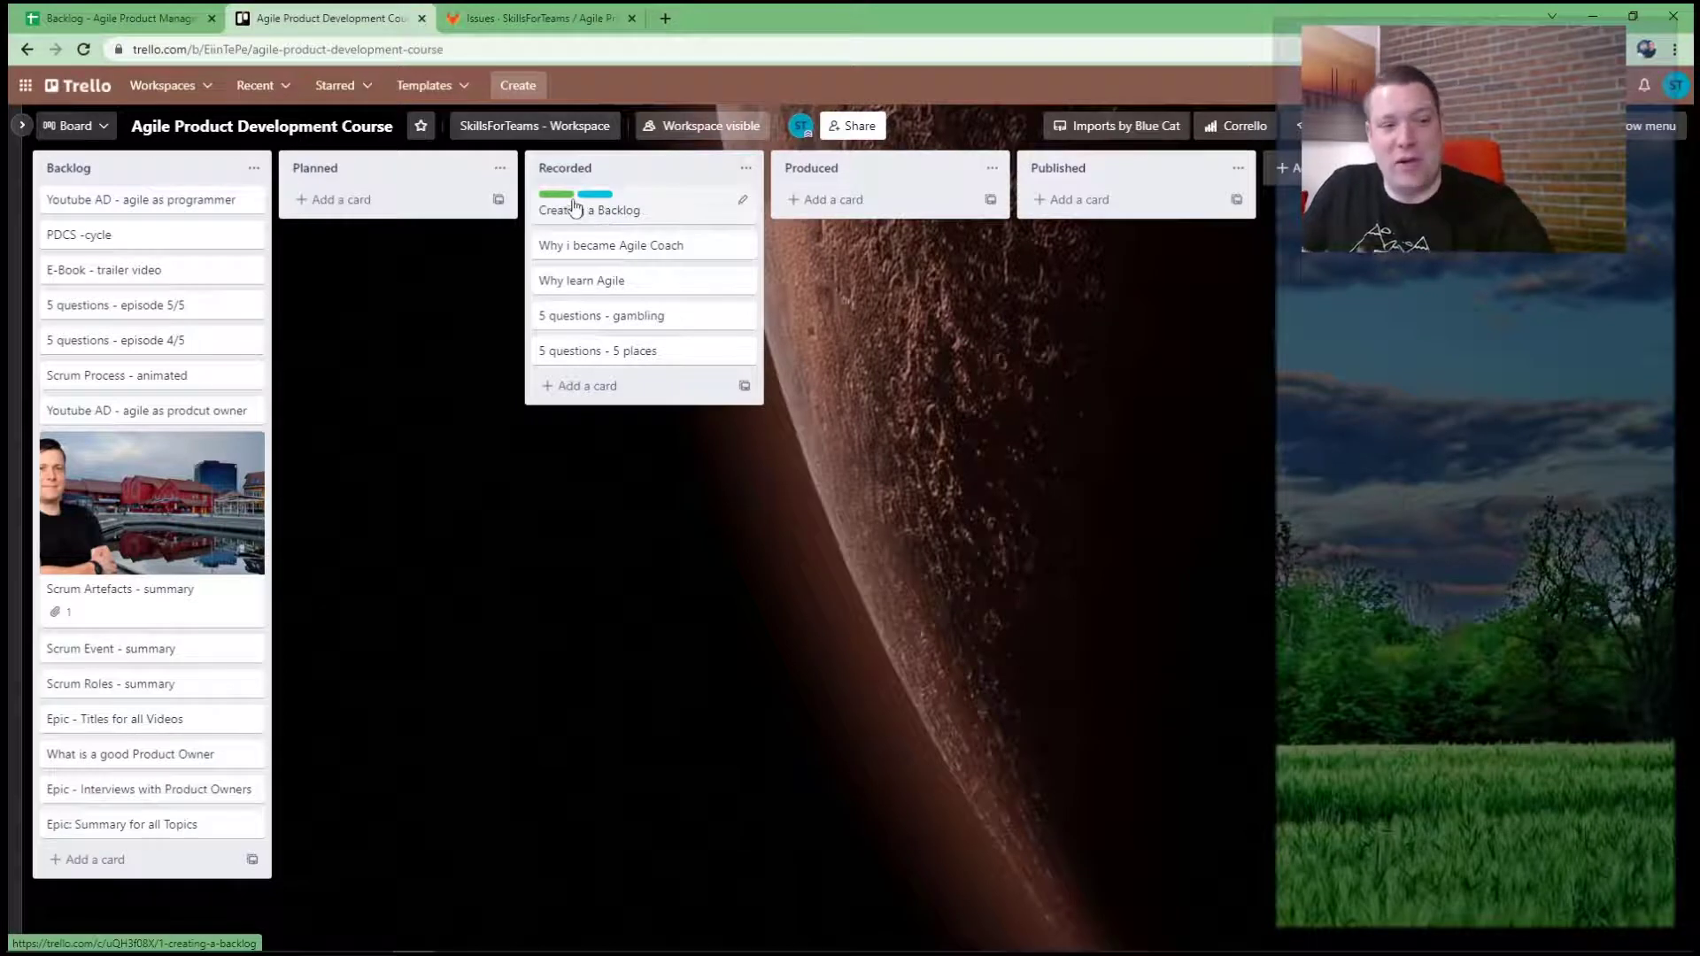
drag(575, 208, 1062, 202)
click(409, 200)
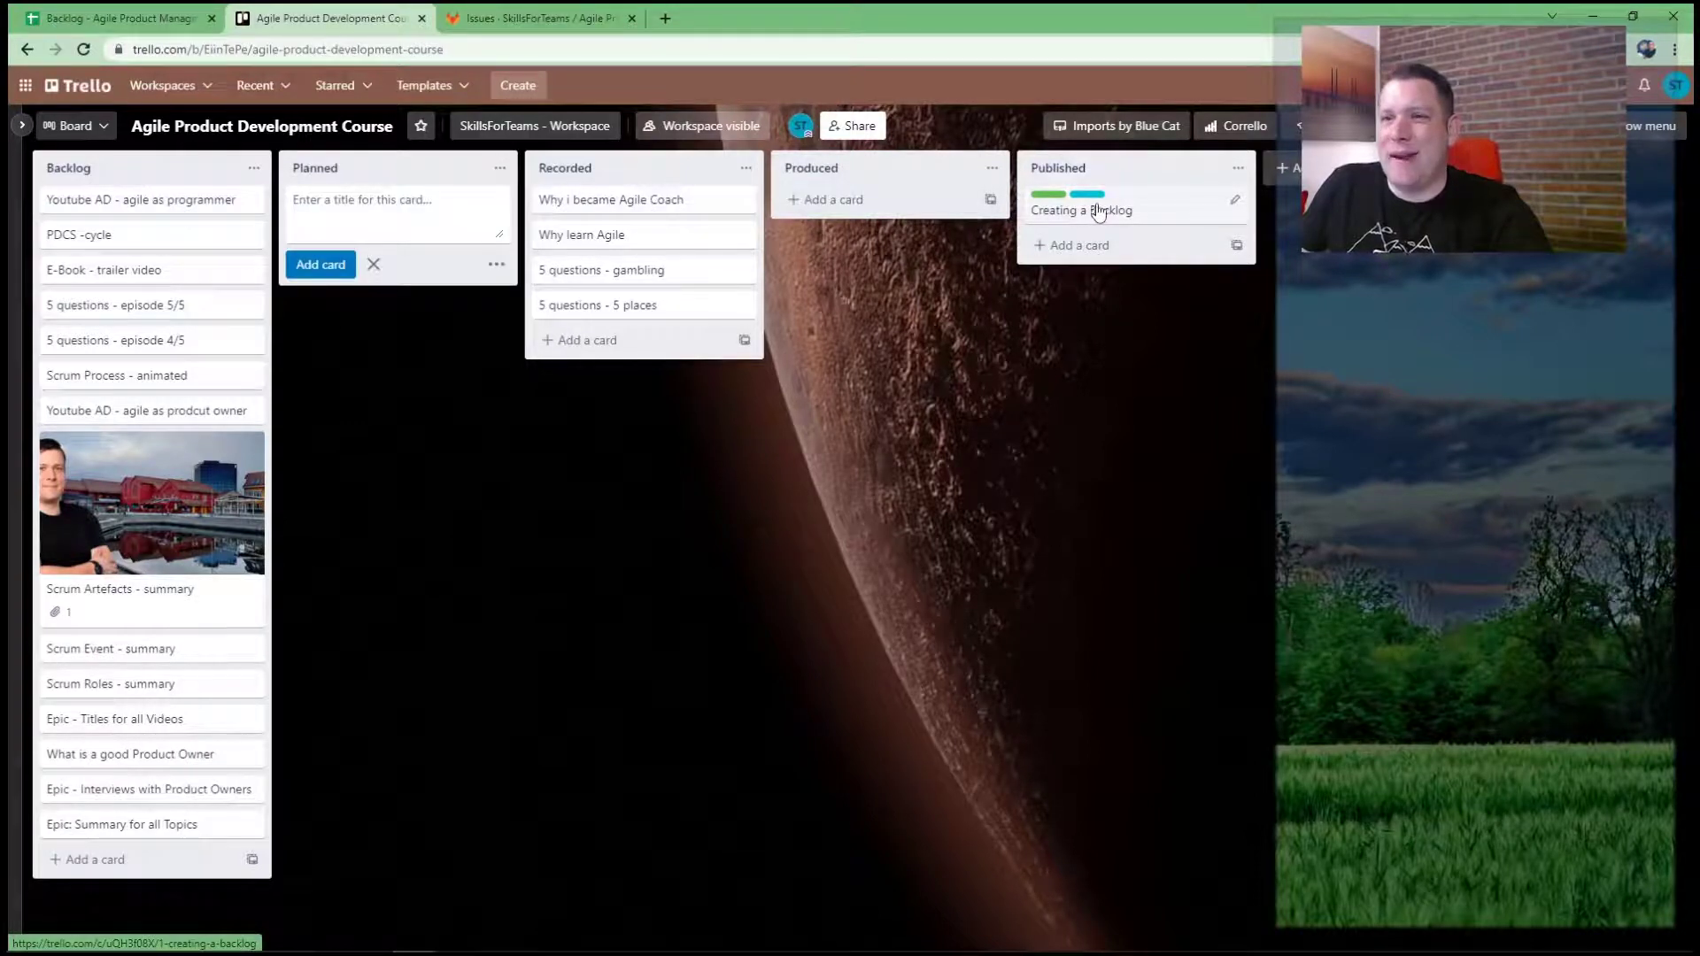
mouse_move(1061, 215)
mouse_down()
mouse_move(895, 199)
mouse_move(1107, 217)
mouse_move(1089, 212)
mouse_up()
text(dfsdfs)
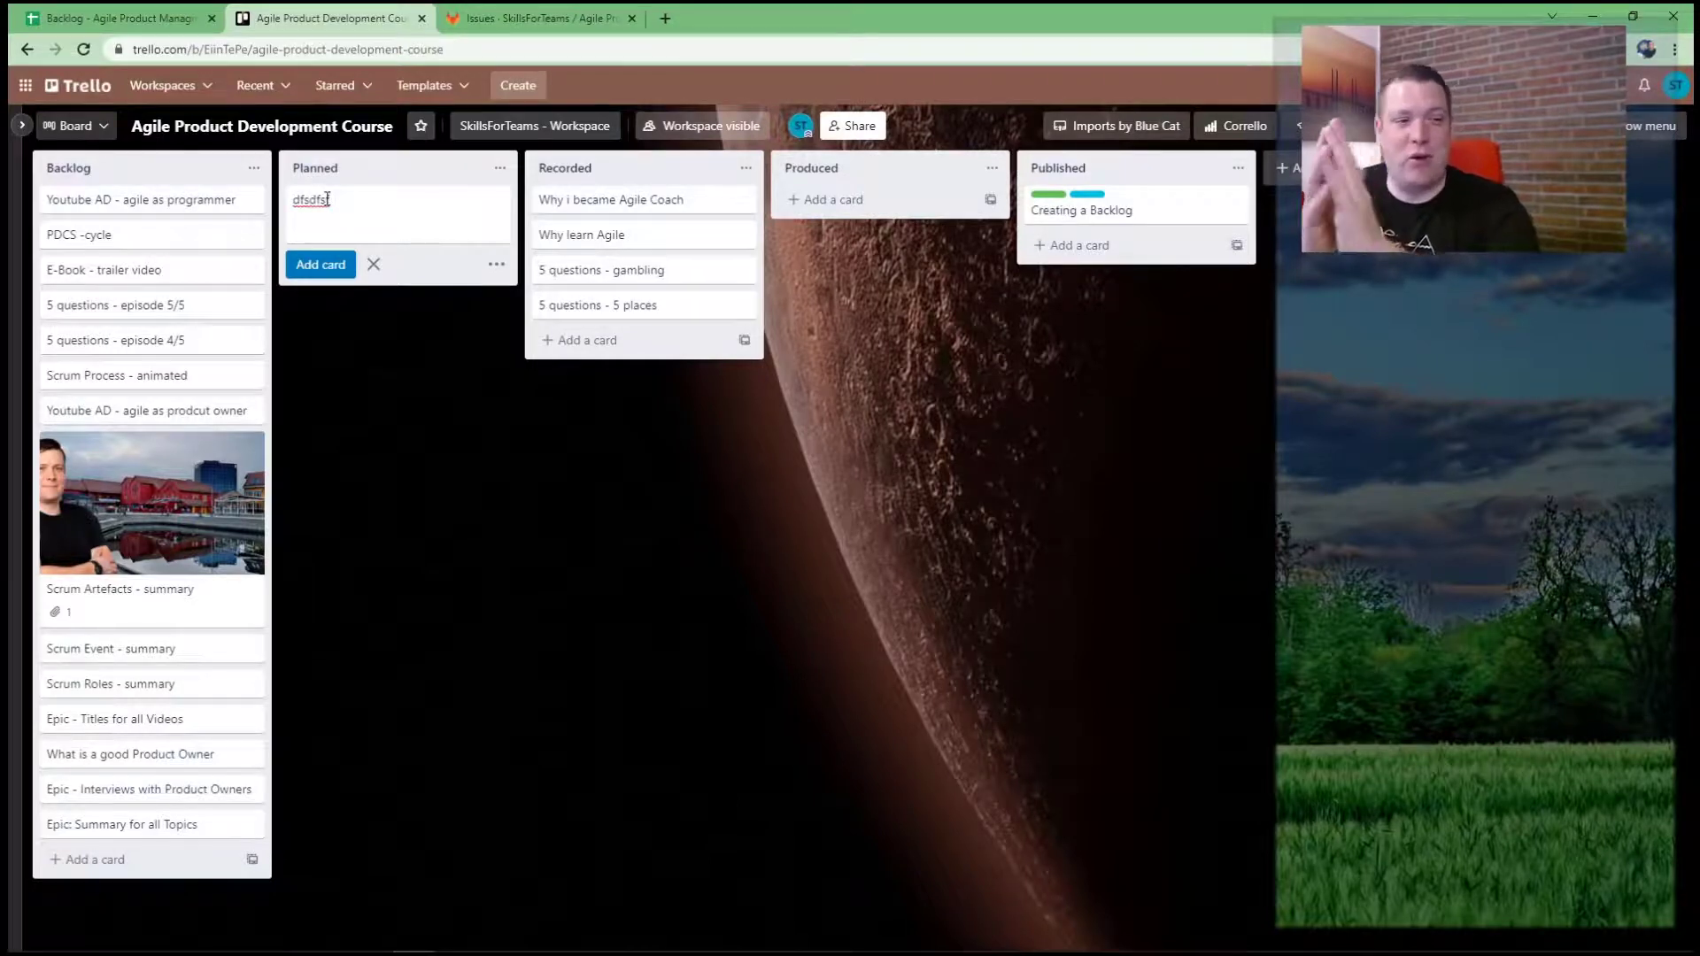
double_click(328, 199)
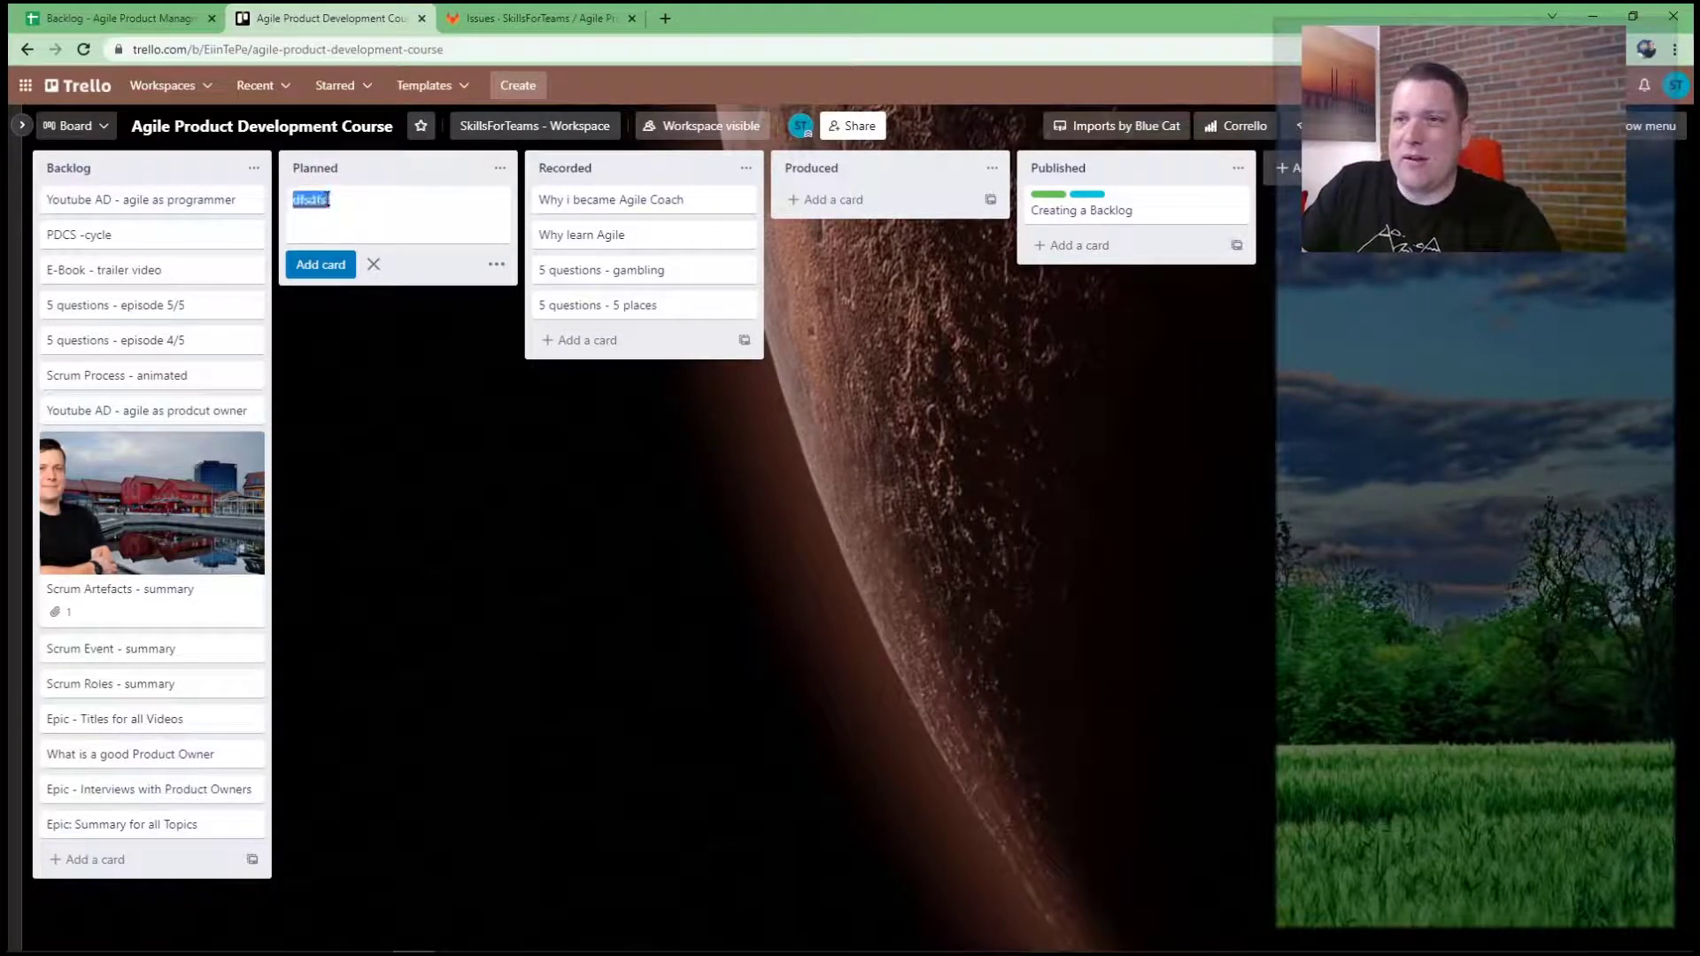
key(BackSpace)
drag(1142, 213, 375, 221)
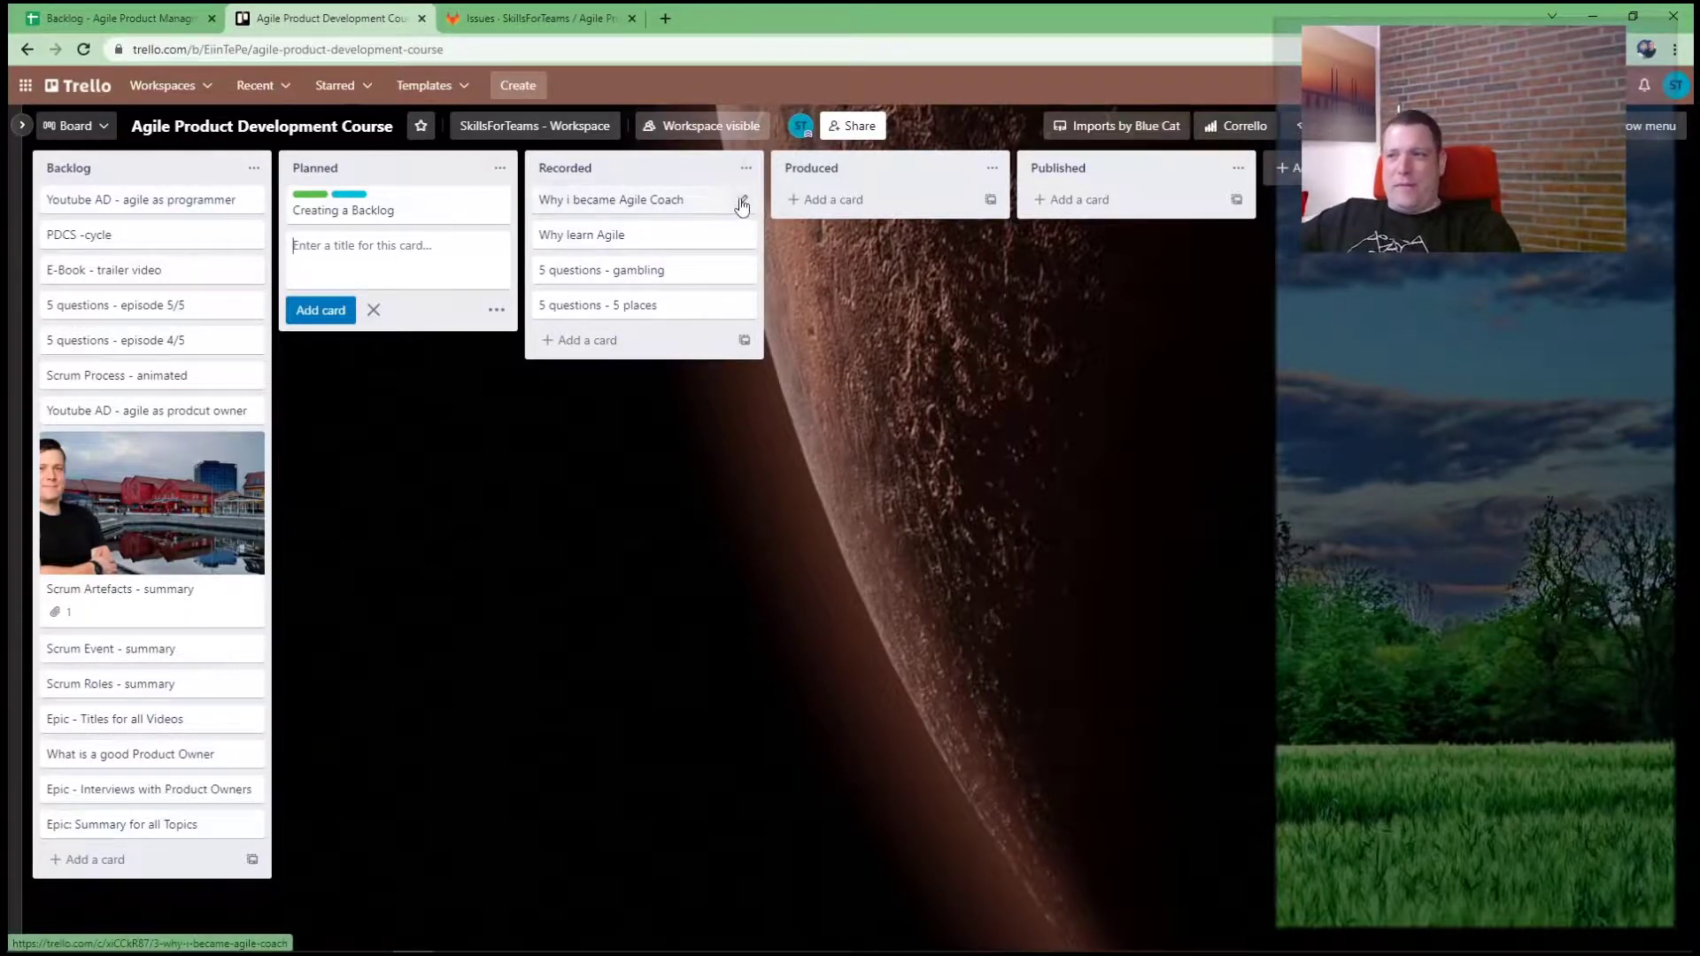
Open the Creating a Backlog card's full details, leaving its green and Sprint 1 labels applied
click(500, 203)
click(492, 207)
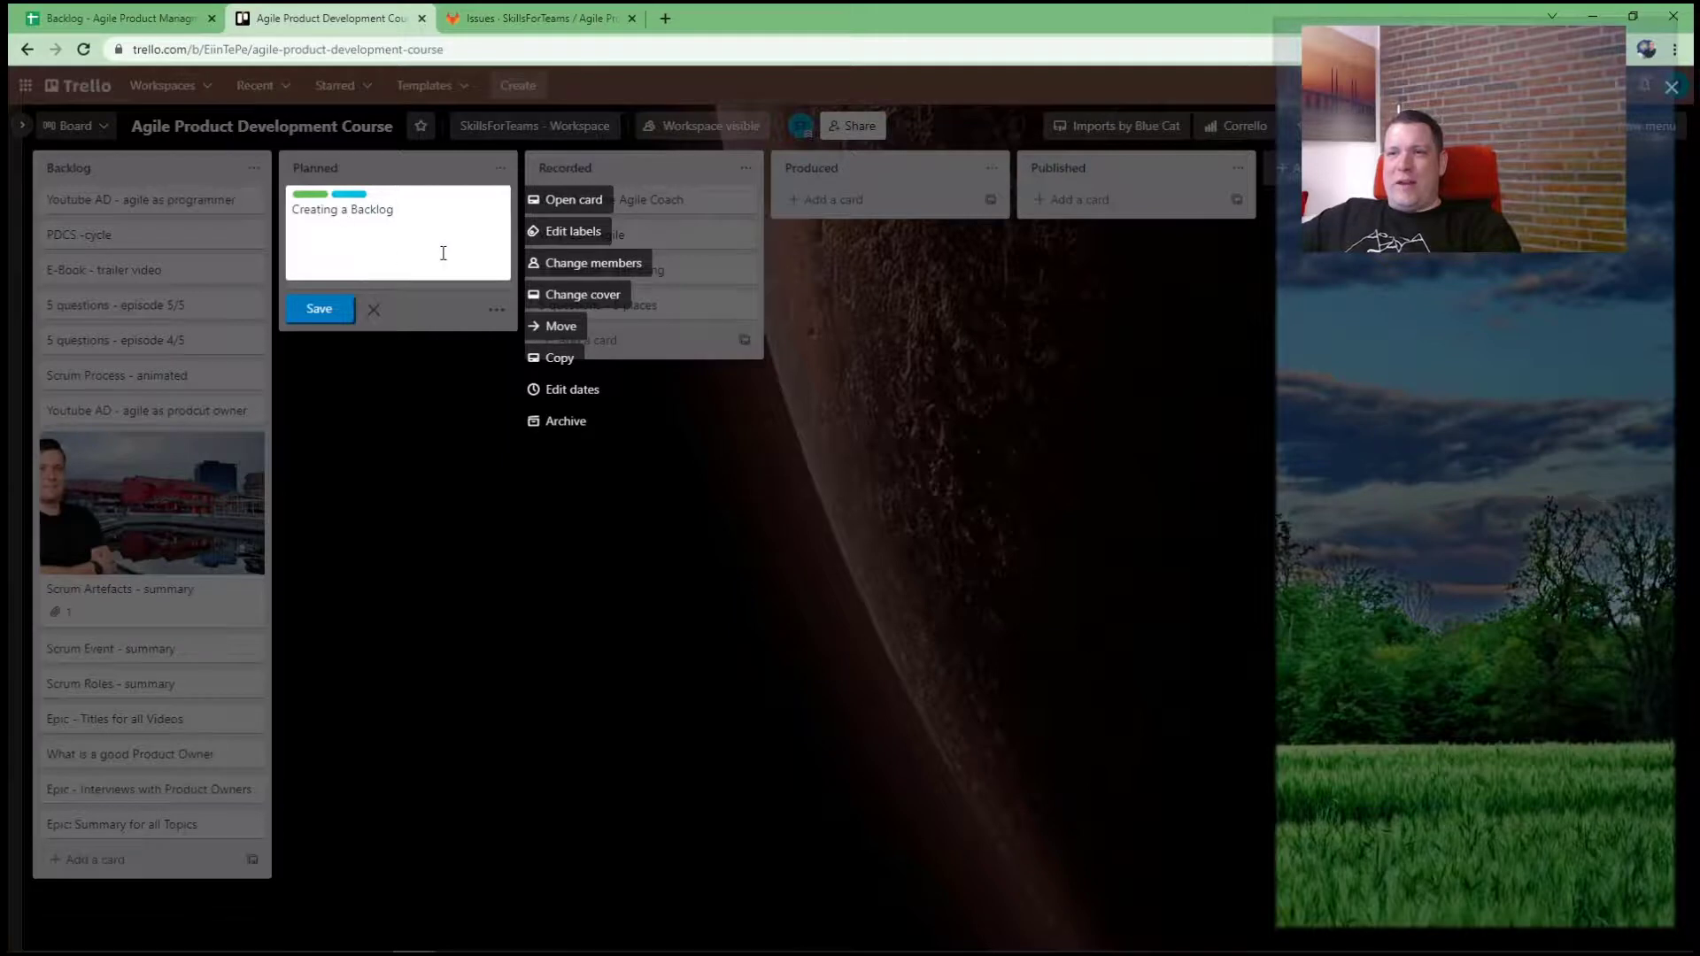
click(571, 200)
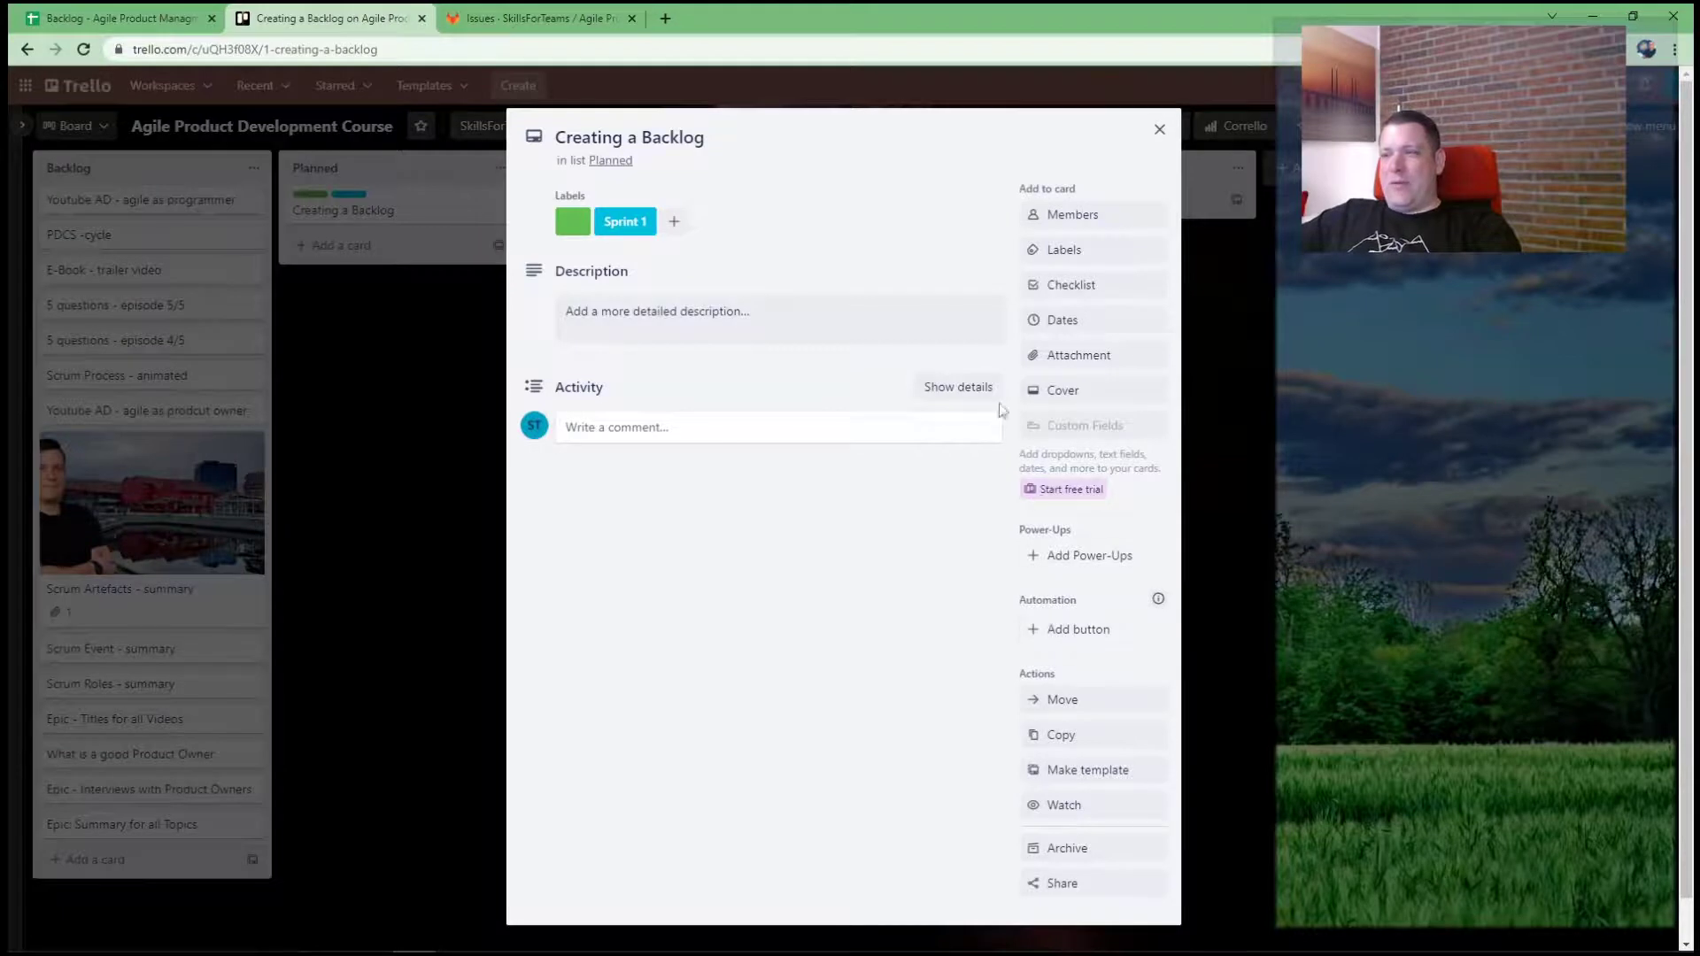
click(1055, 254)
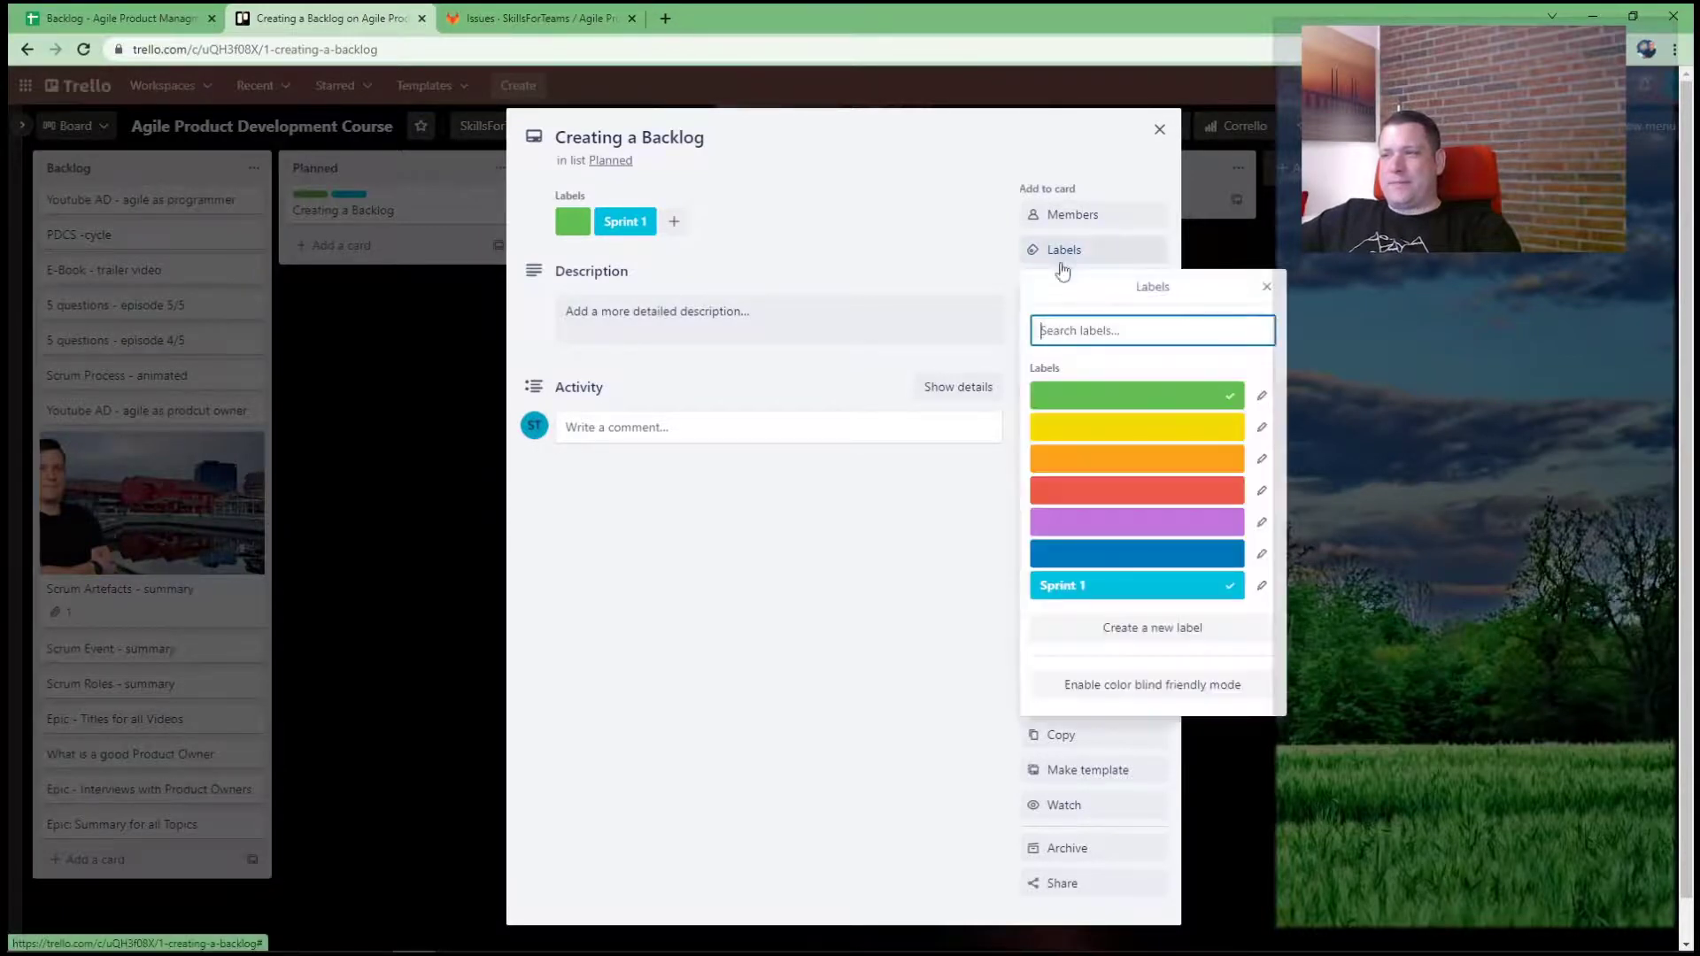
click(1080, 593)
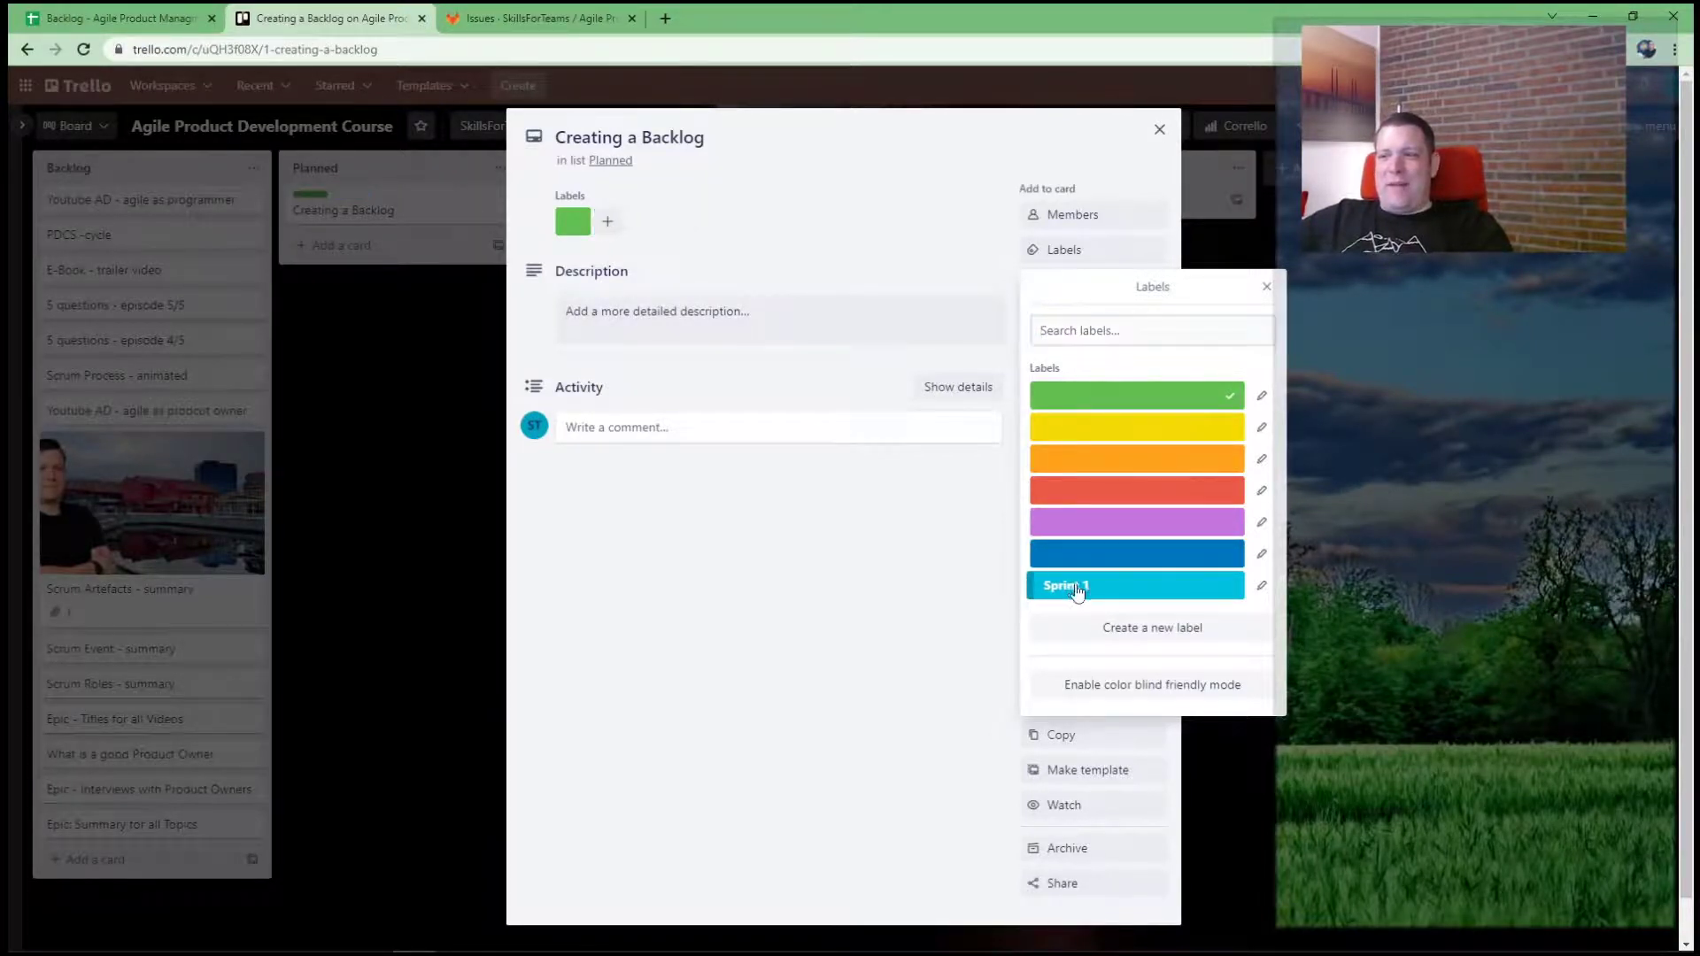
click(1085, 592)
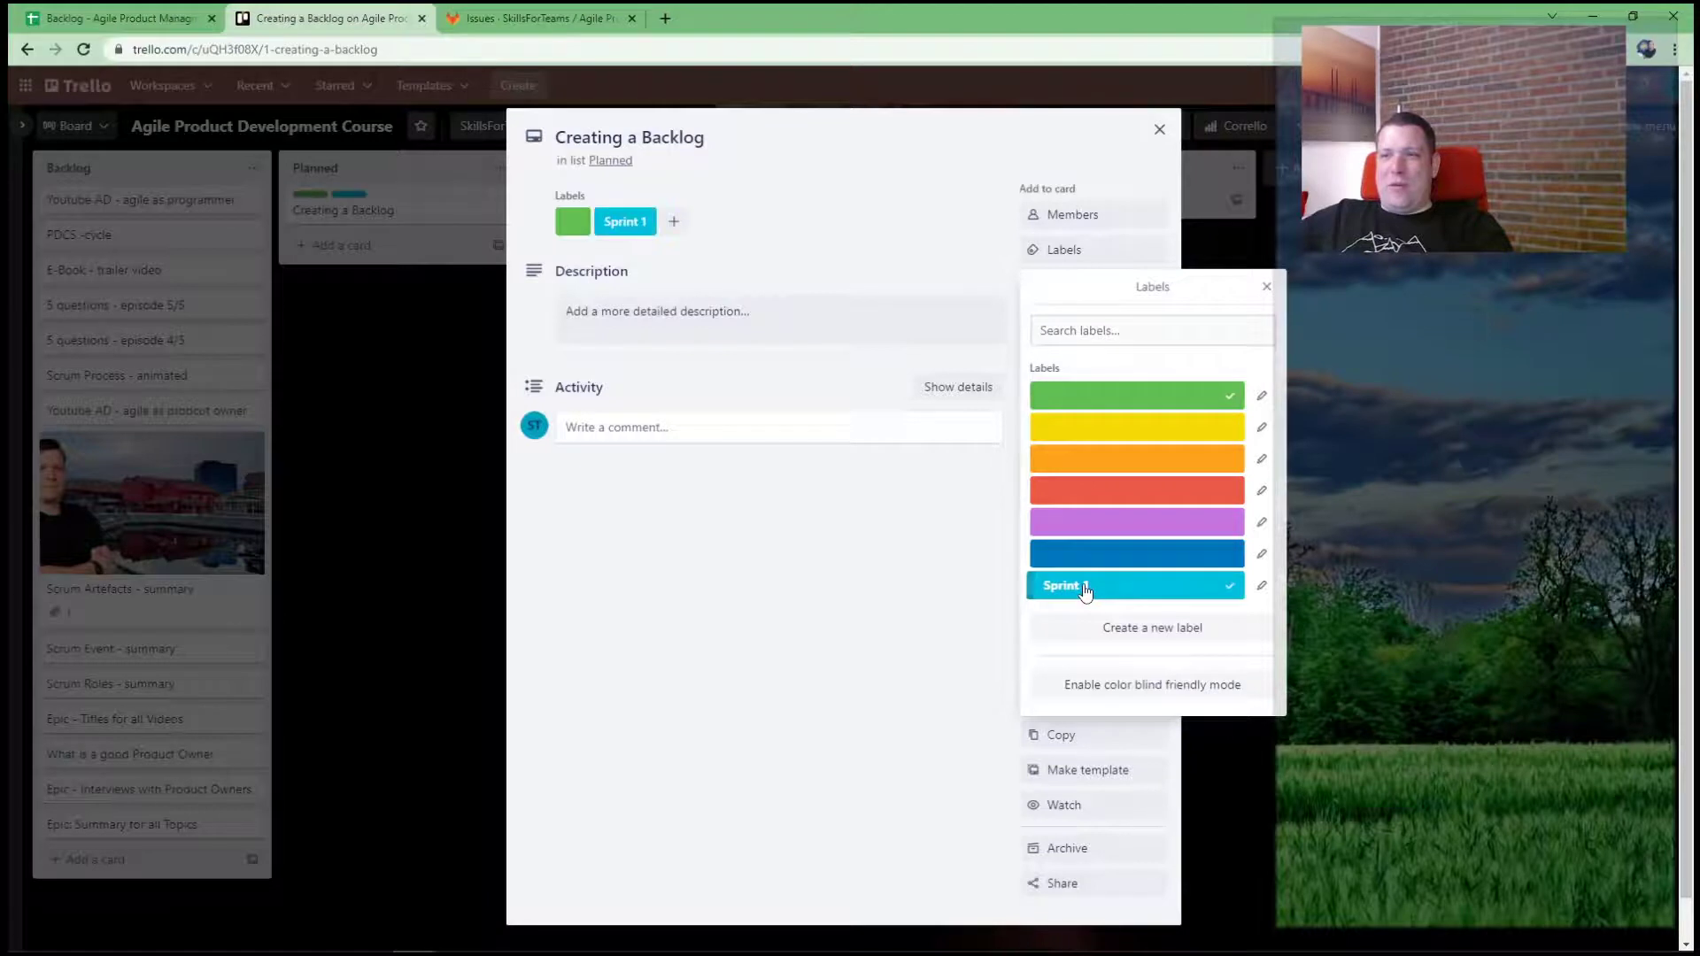
click(1267, 286)
Add a checklist to the Creating a Backlog card and rename it Parts
click(1069, 285)
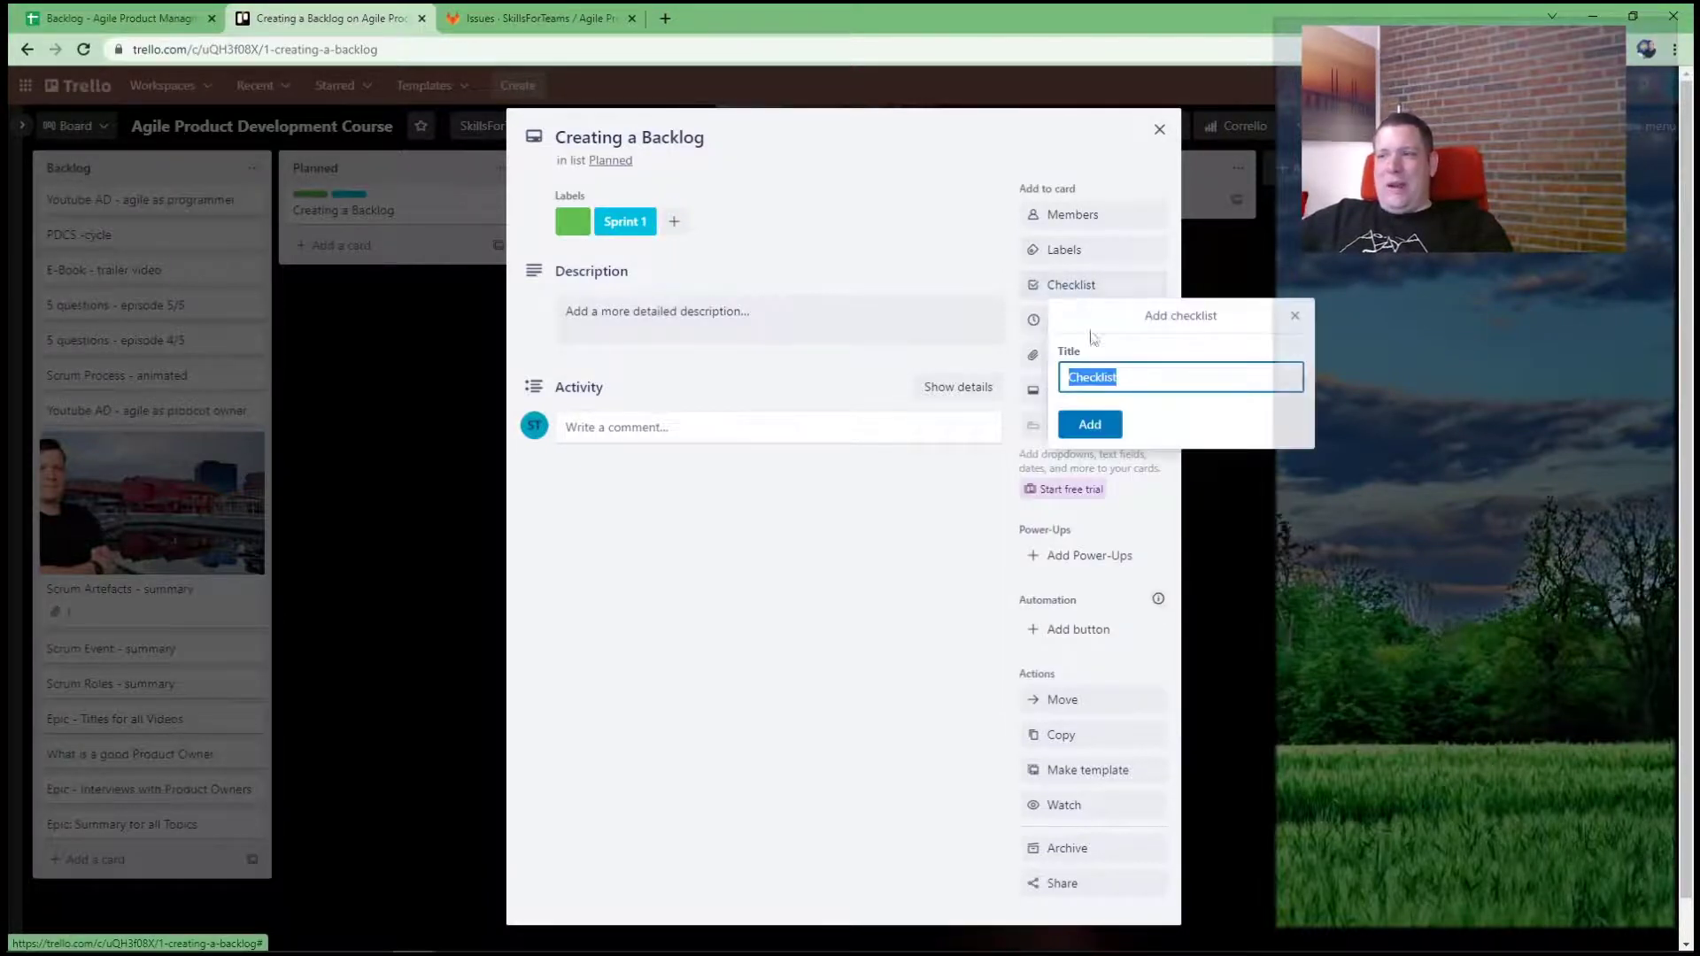
click(1124, 387)
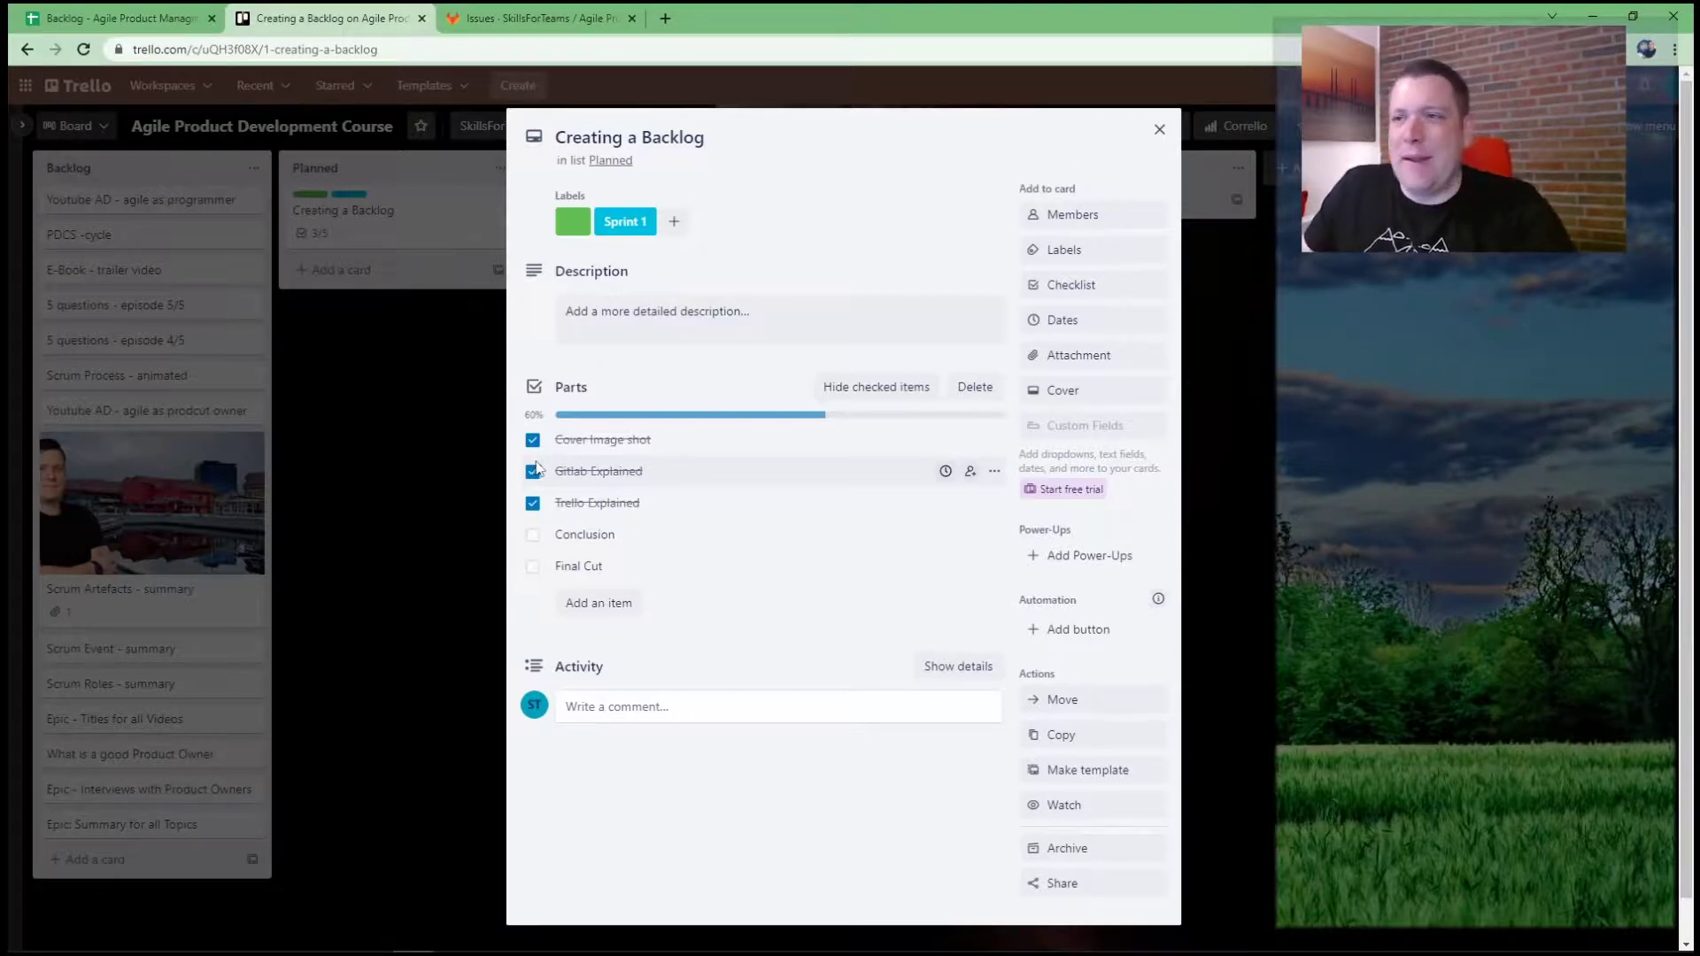
click(649, 335)
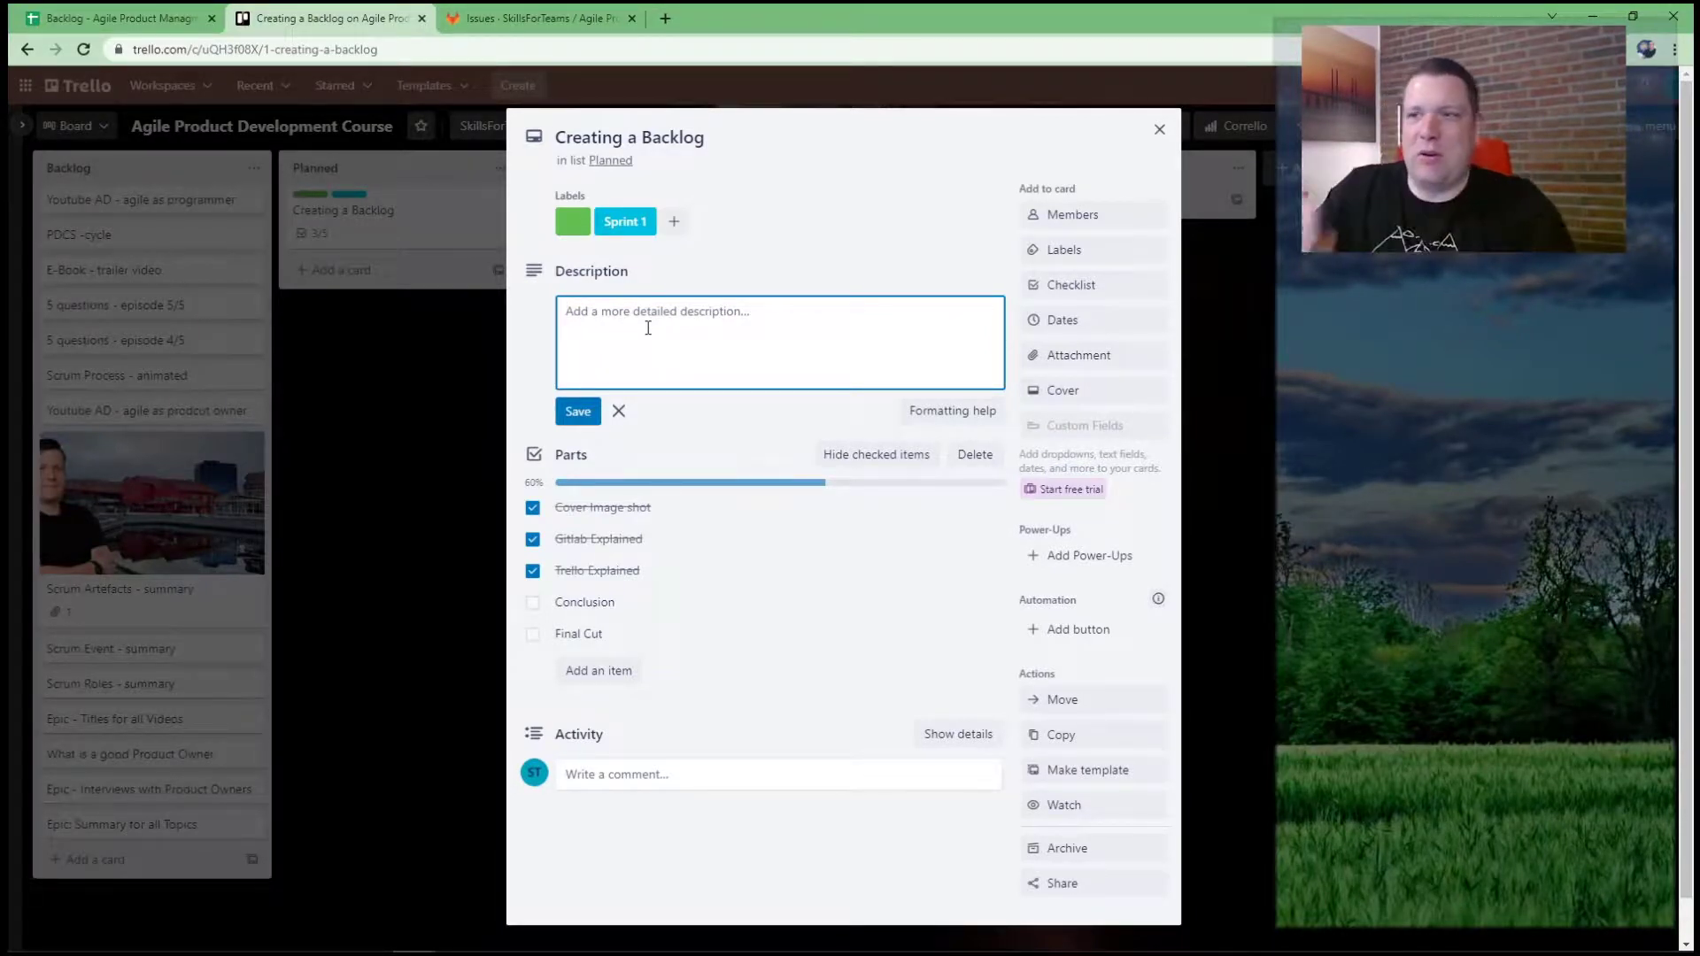
Save the three-line description 'As a Product Owner / i wand my stories be on a board / So i can see the status…'
text(As)
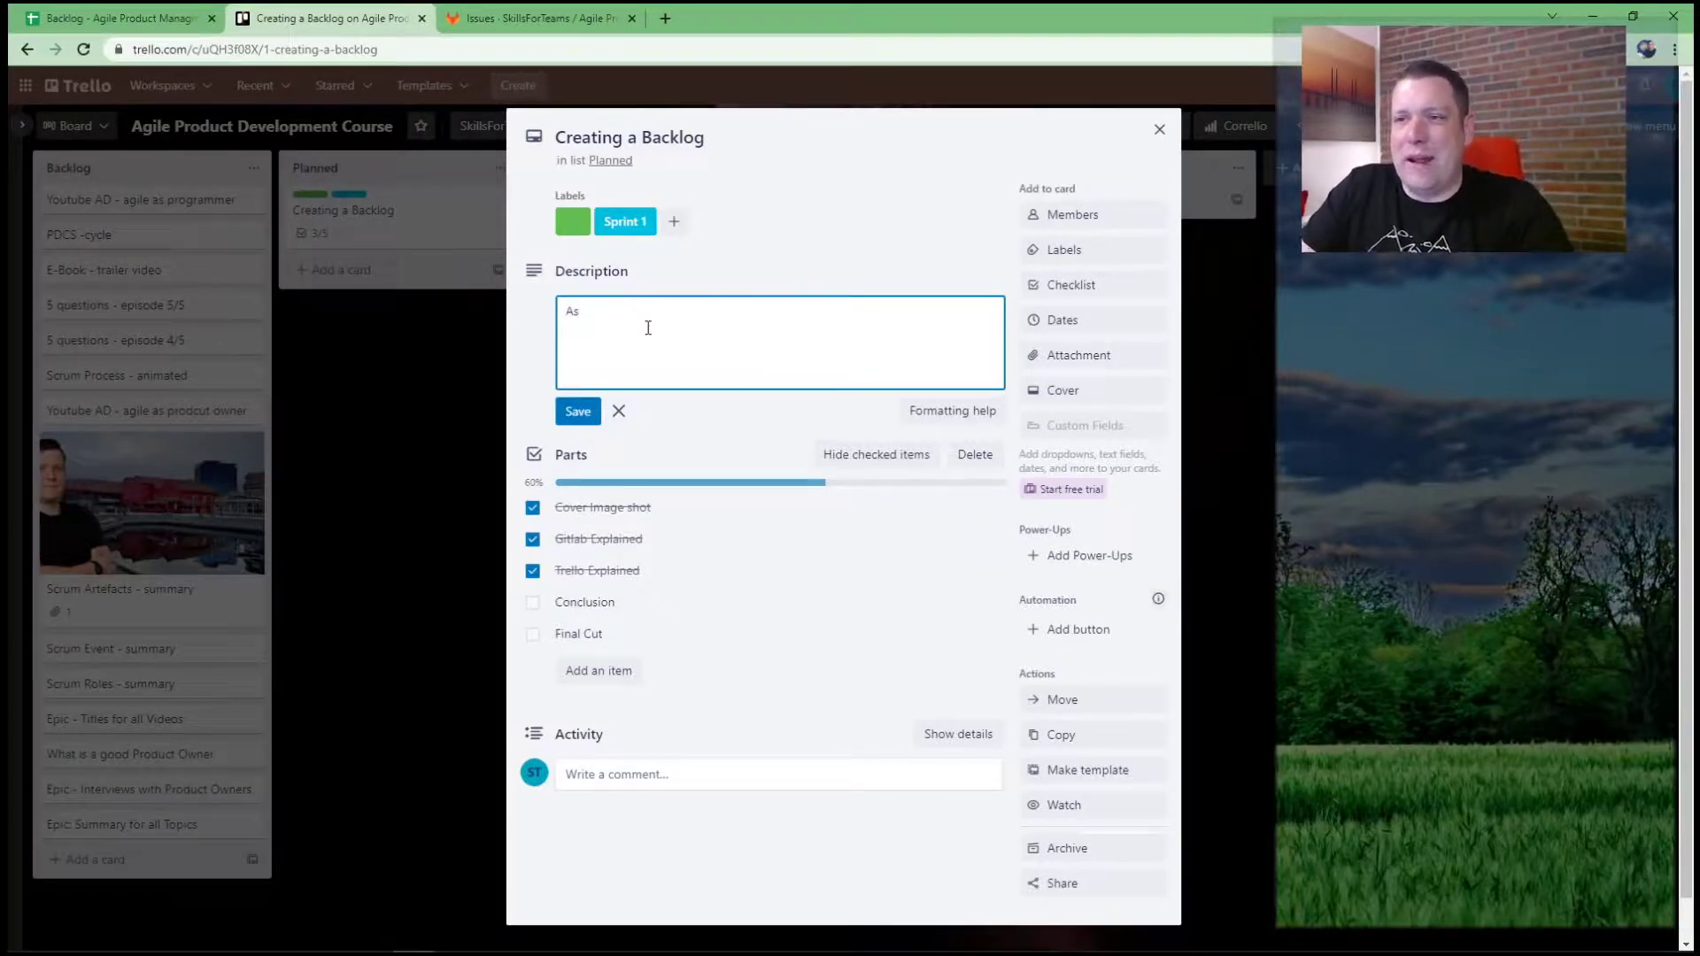
text( a)
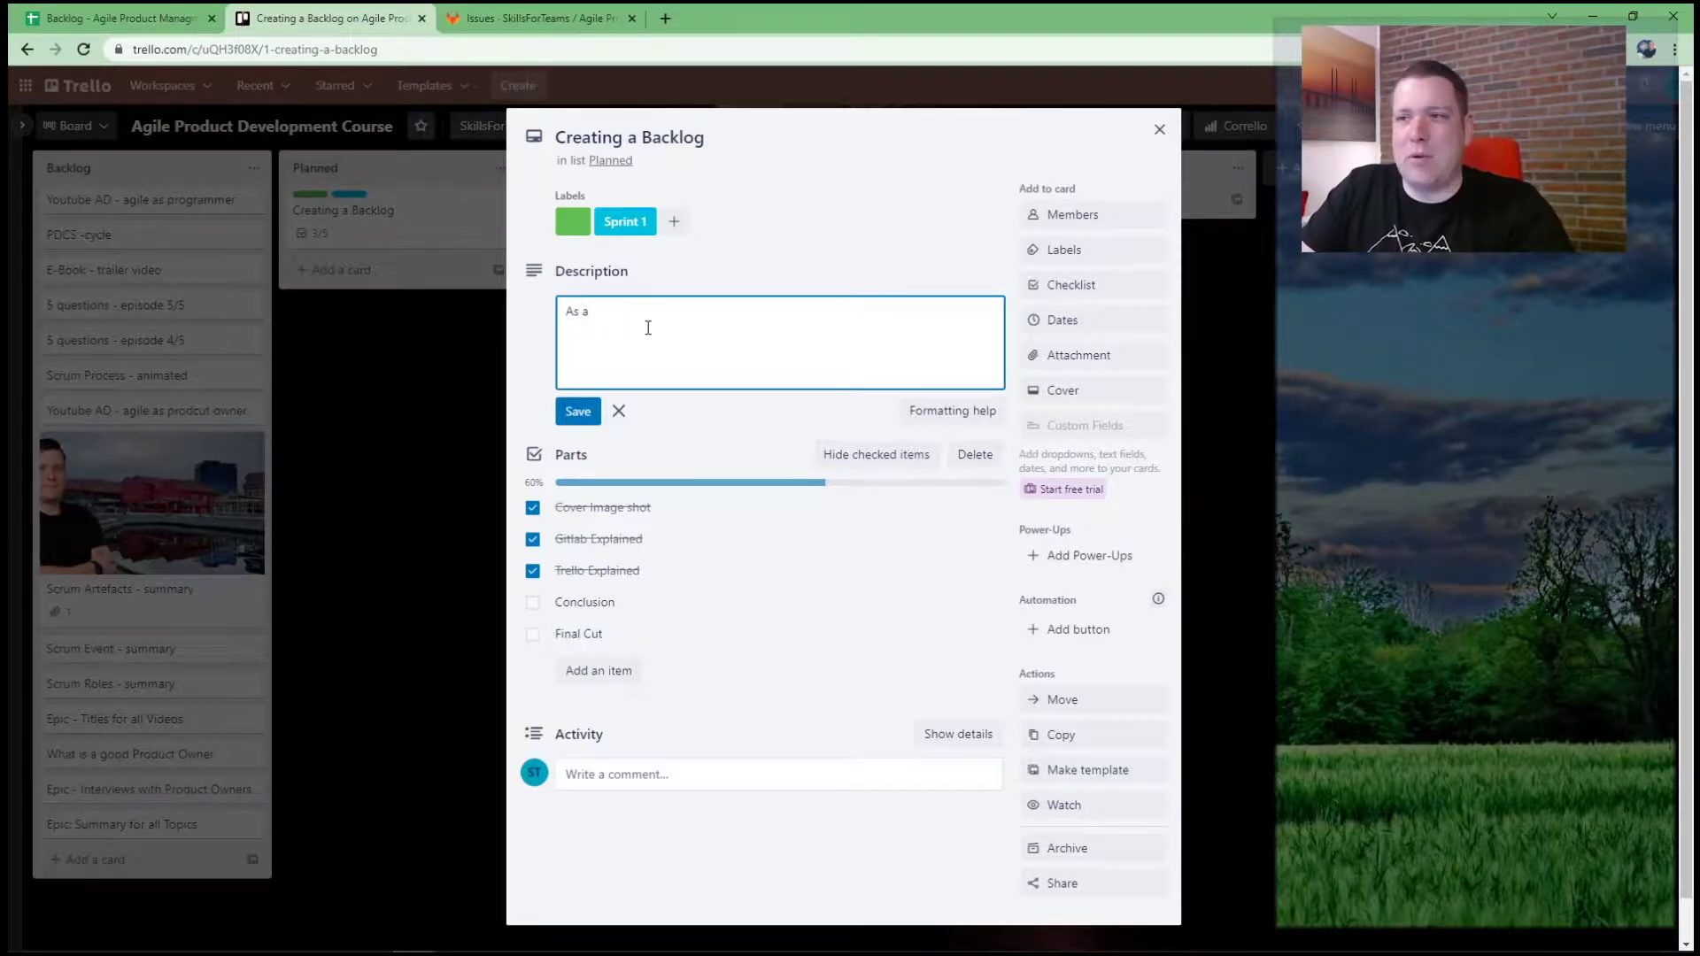
text( Product Owner)
key(Return)
text(i wand my stories be on a board)
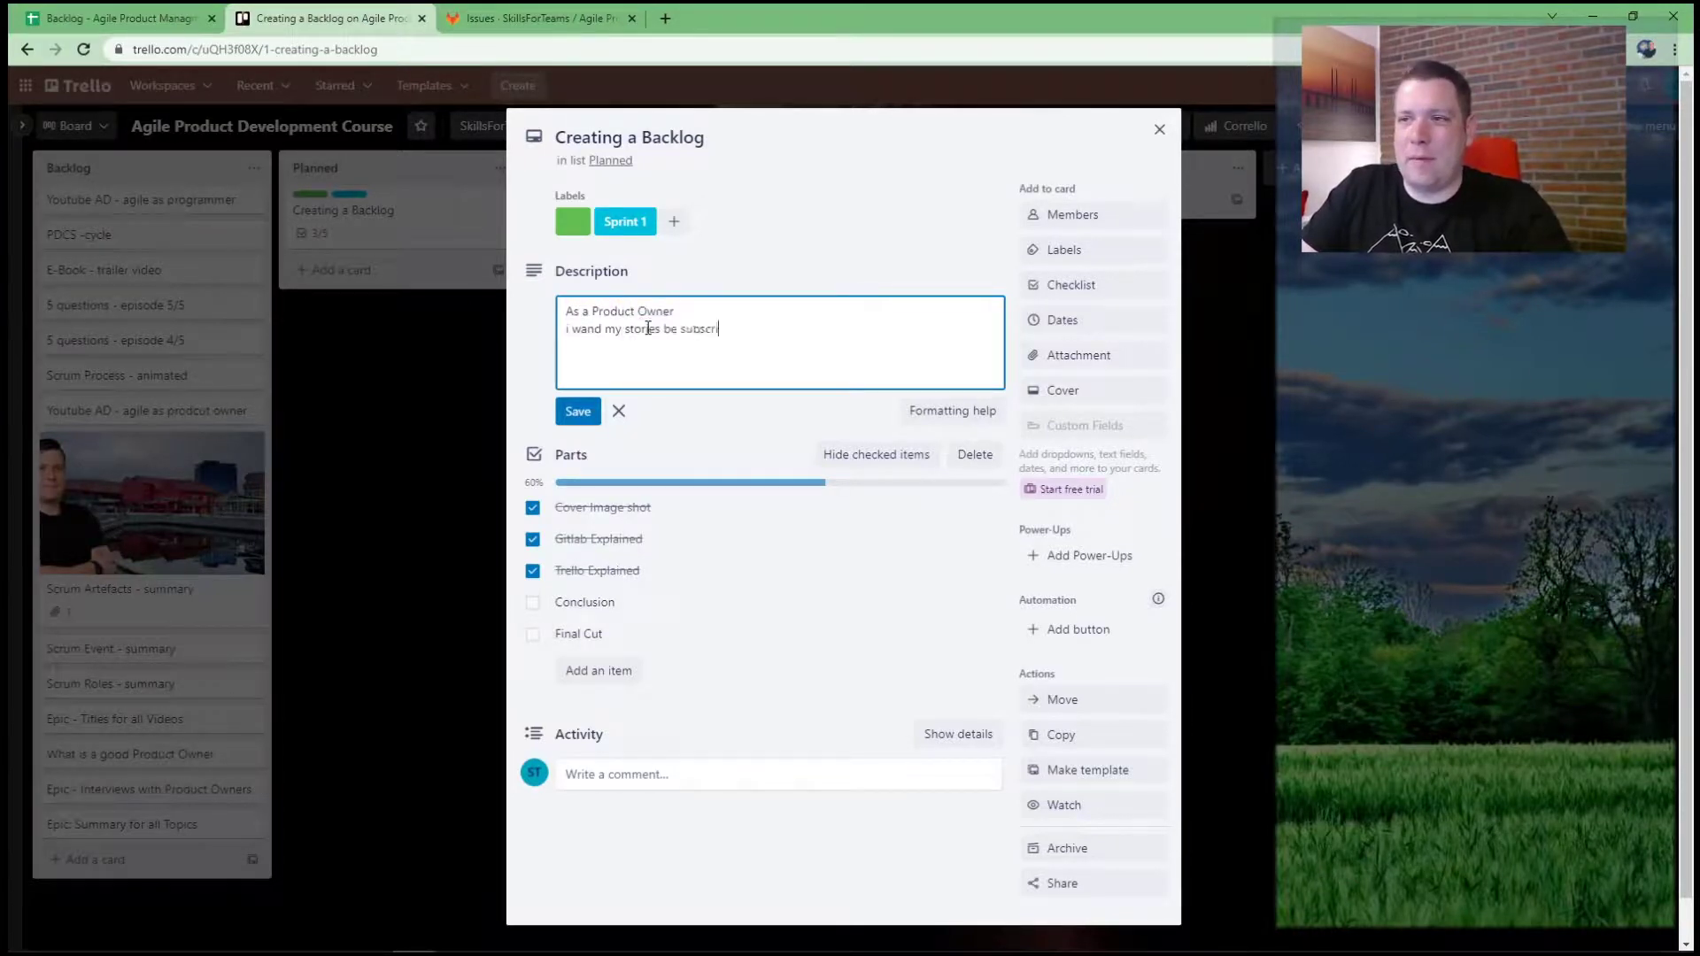
key(Return)
text(So i can see the status and help if they ta)
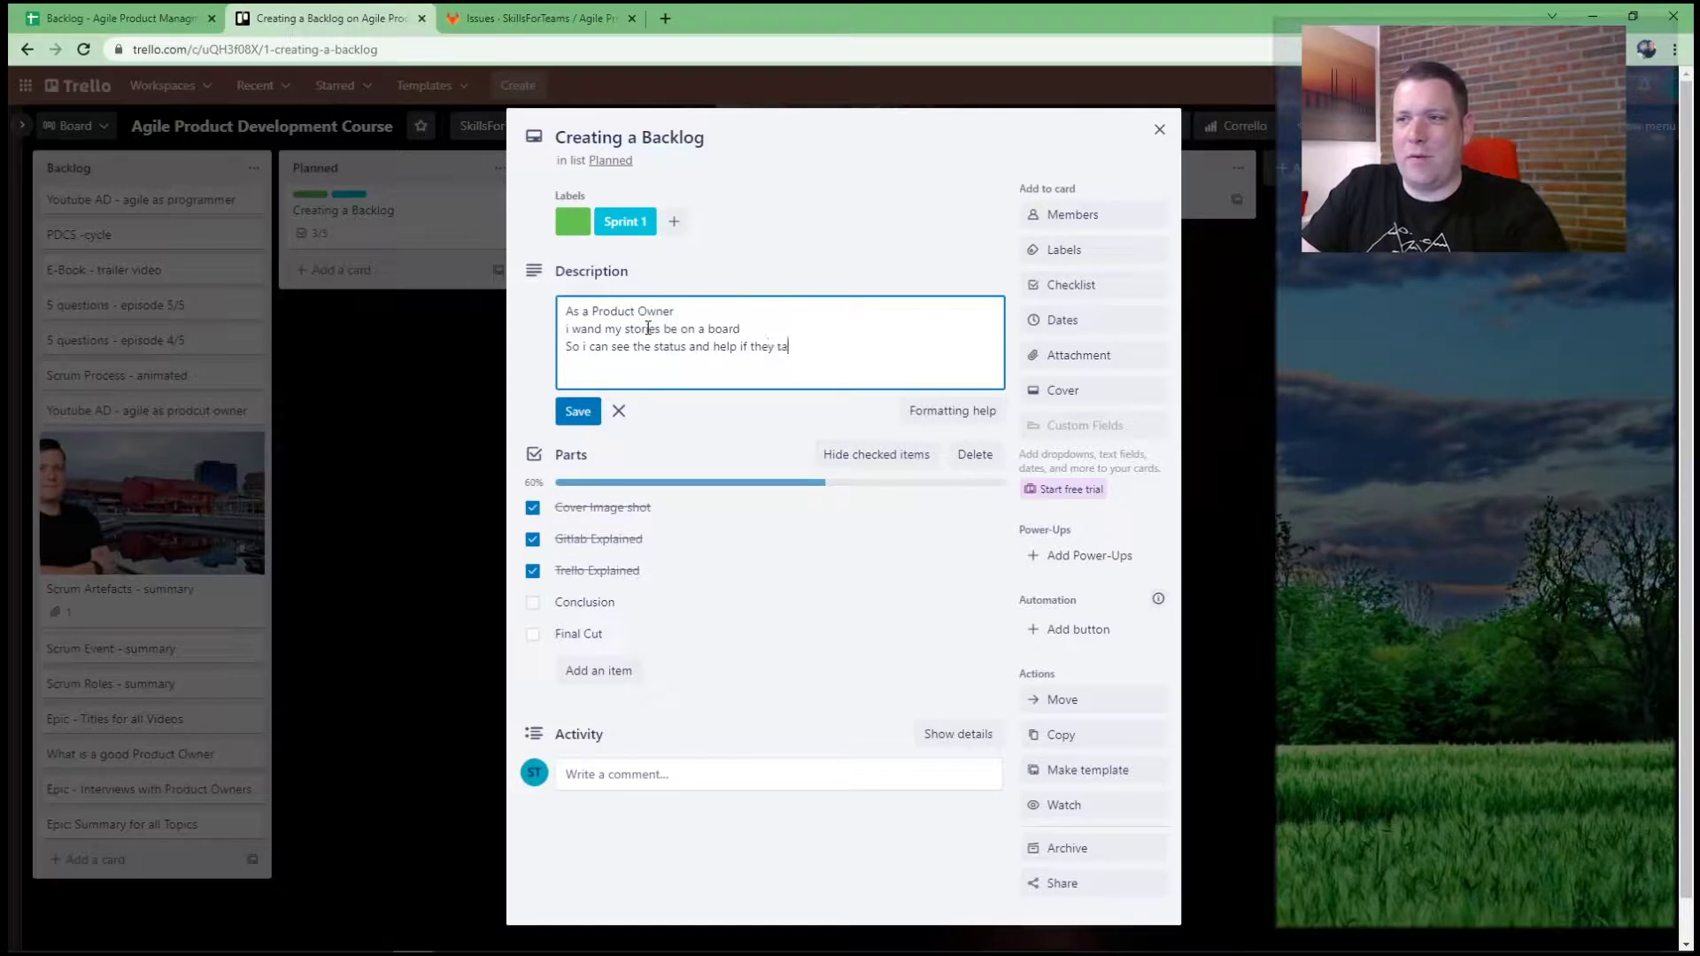
text(ke to Long)
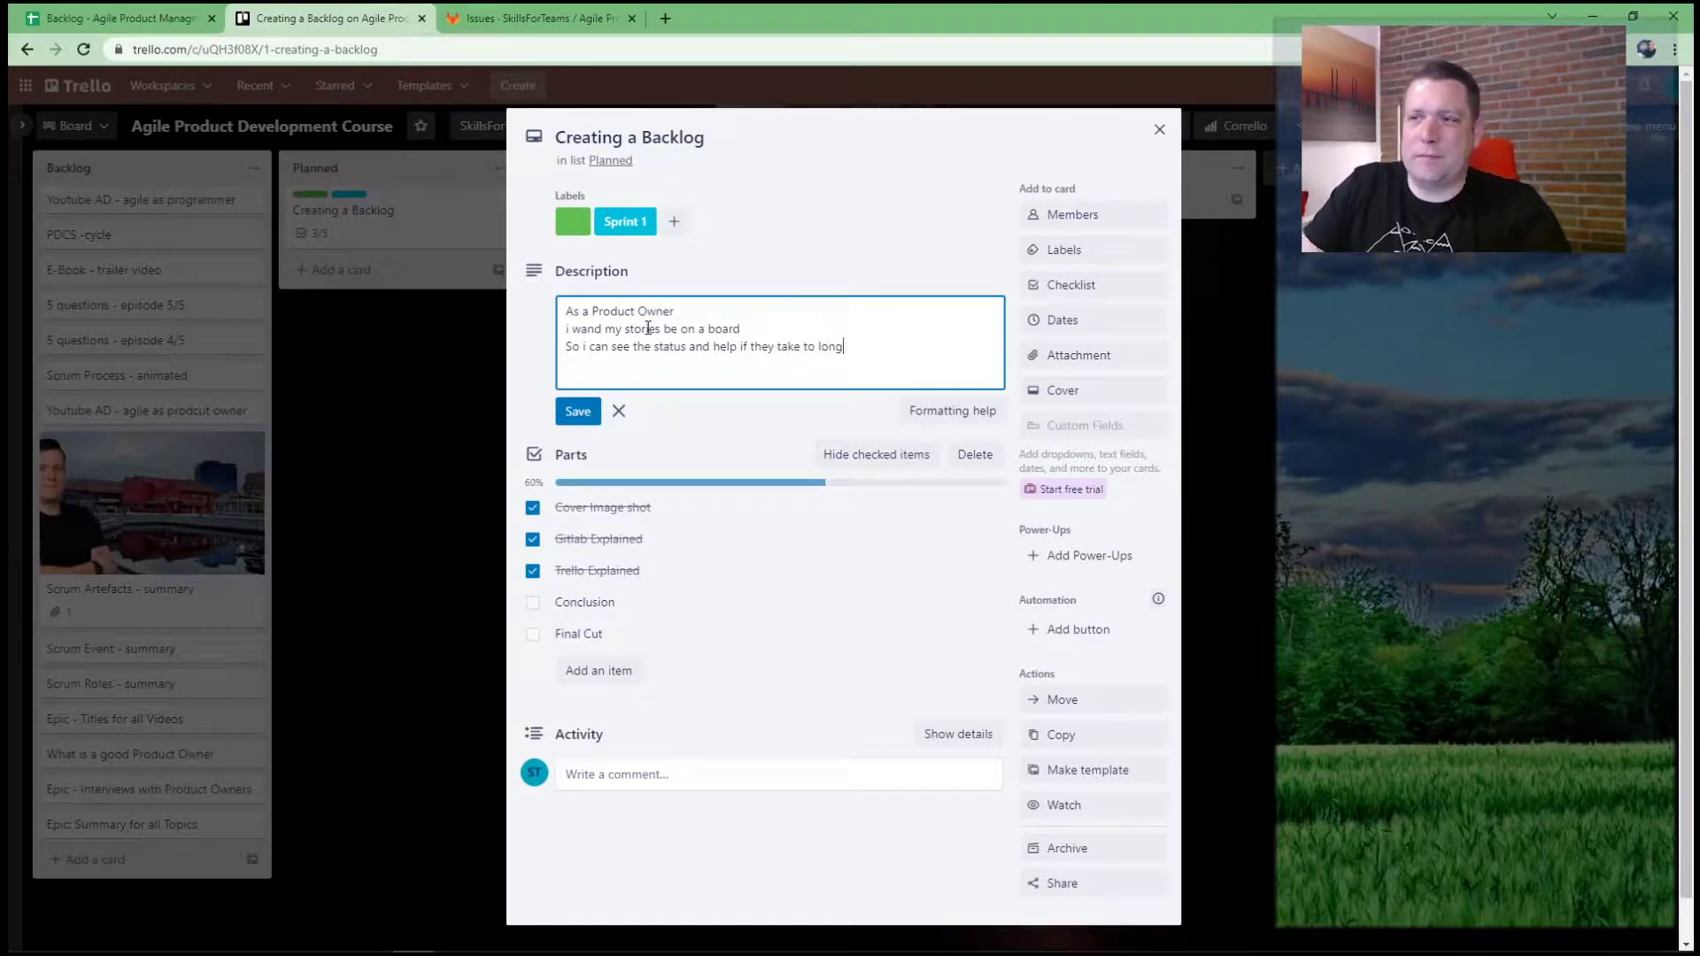
click(577, 411)
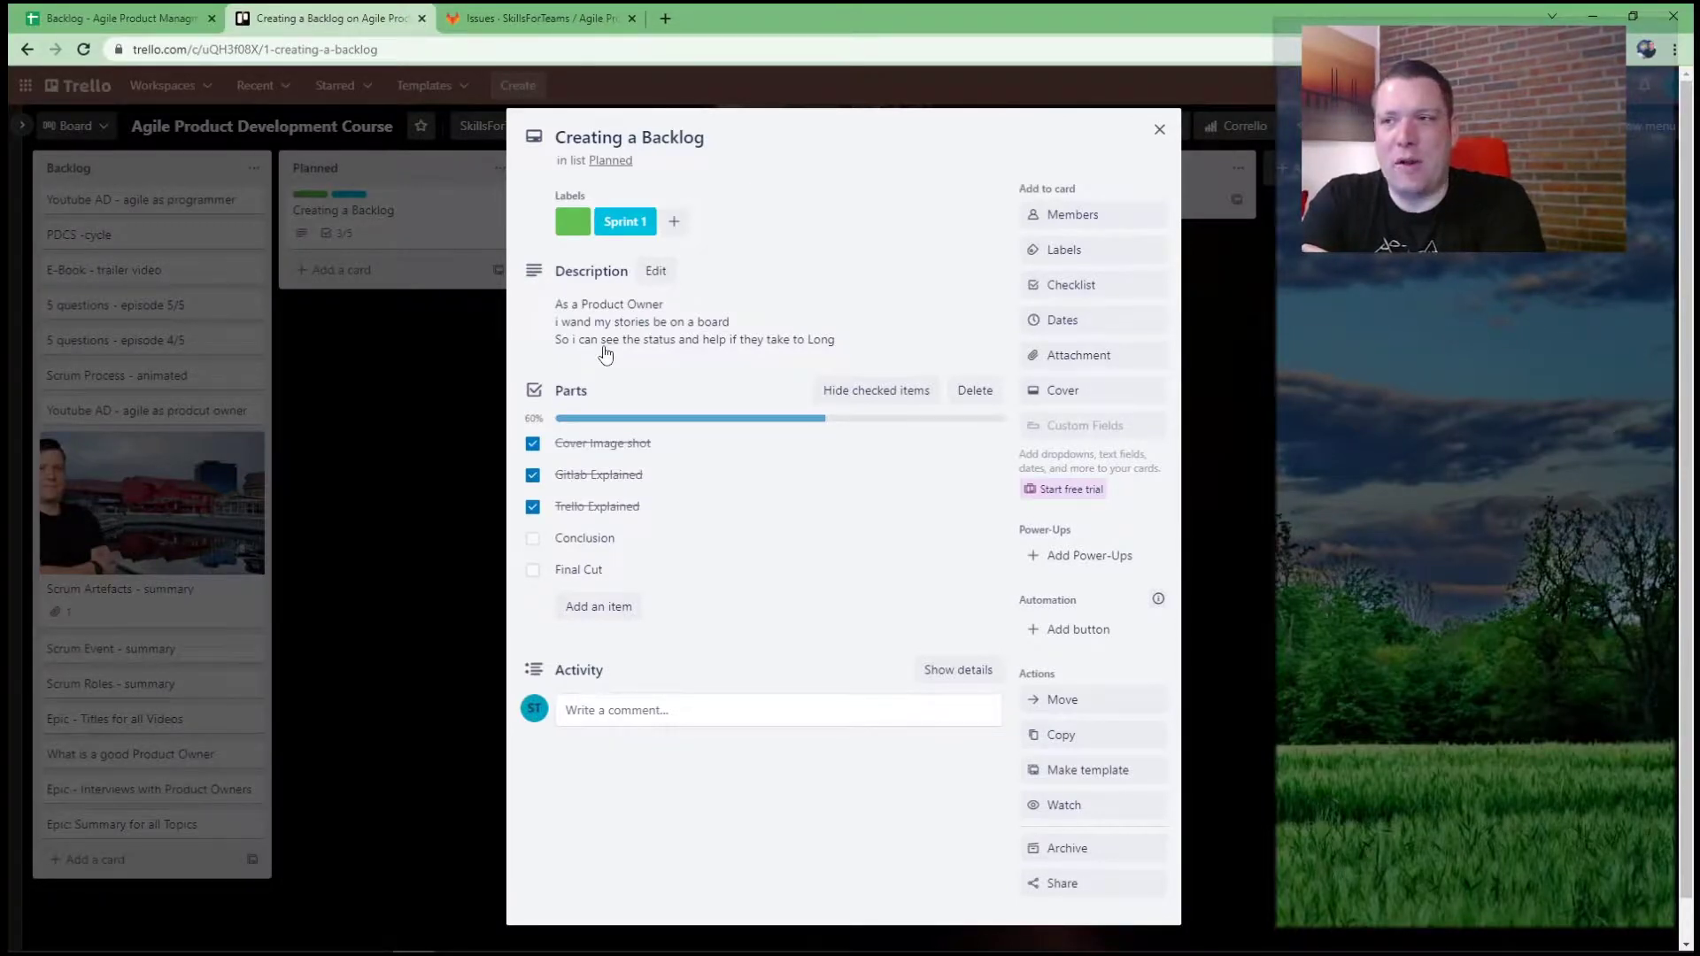
Correct the misspelled 'wand' to 'want' in the Creating a Backlog card description and save it
click(585, 324)
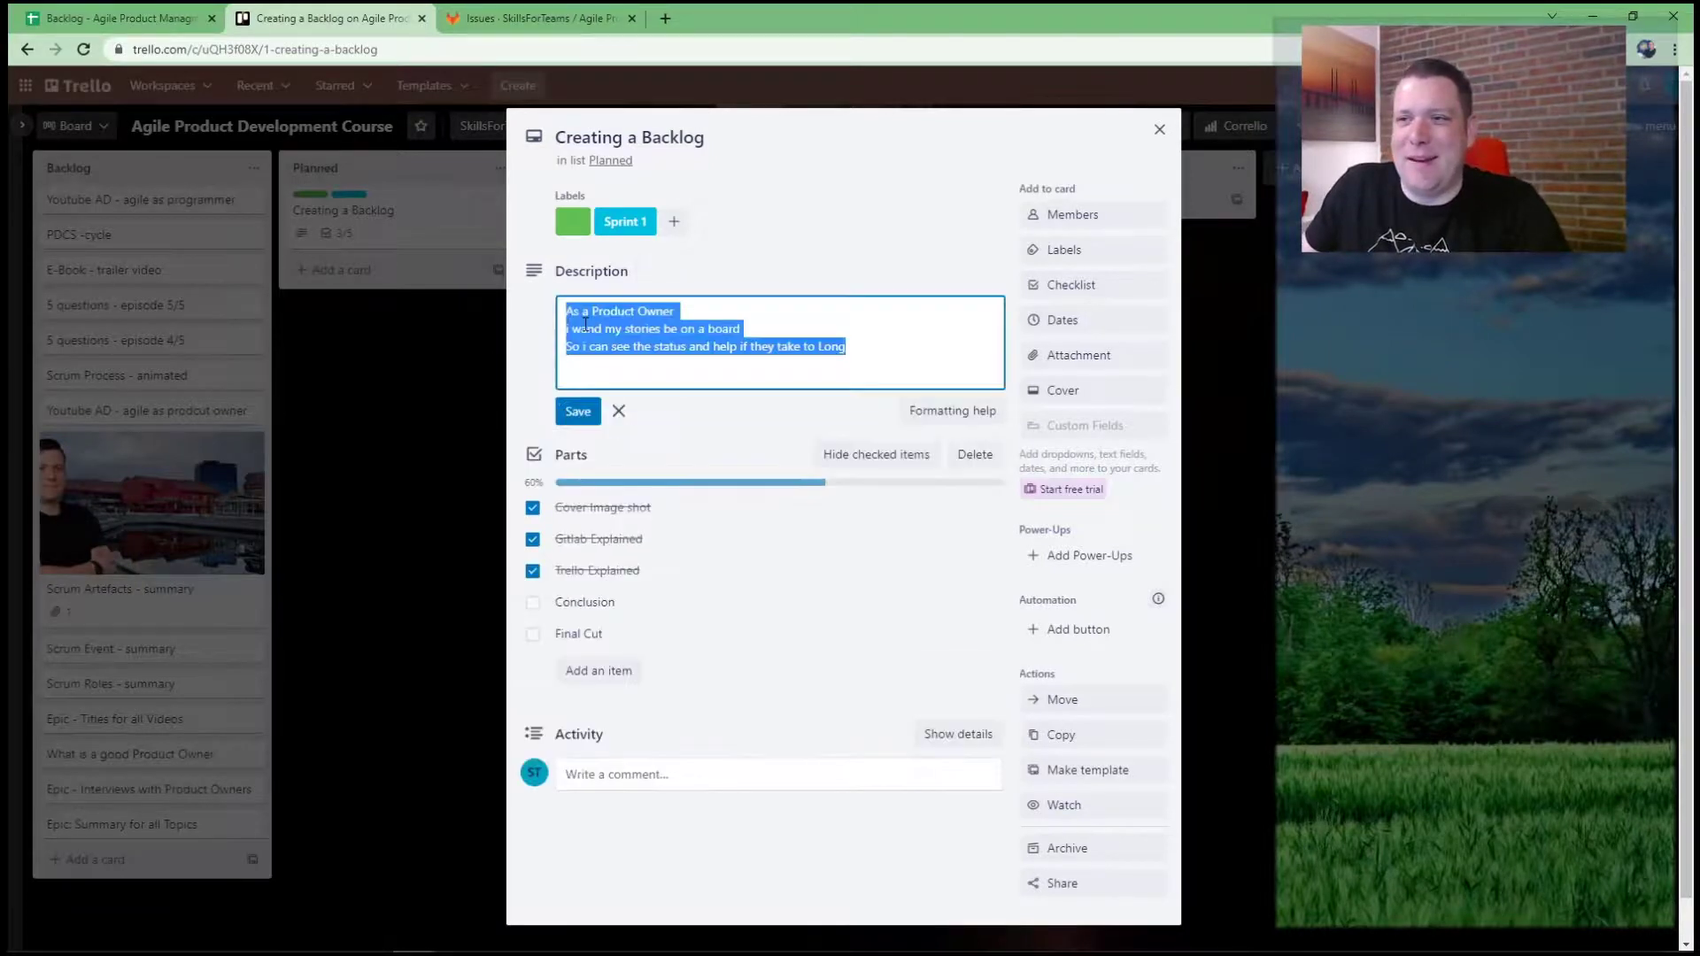
click(597, 327)
key(BackSpace)
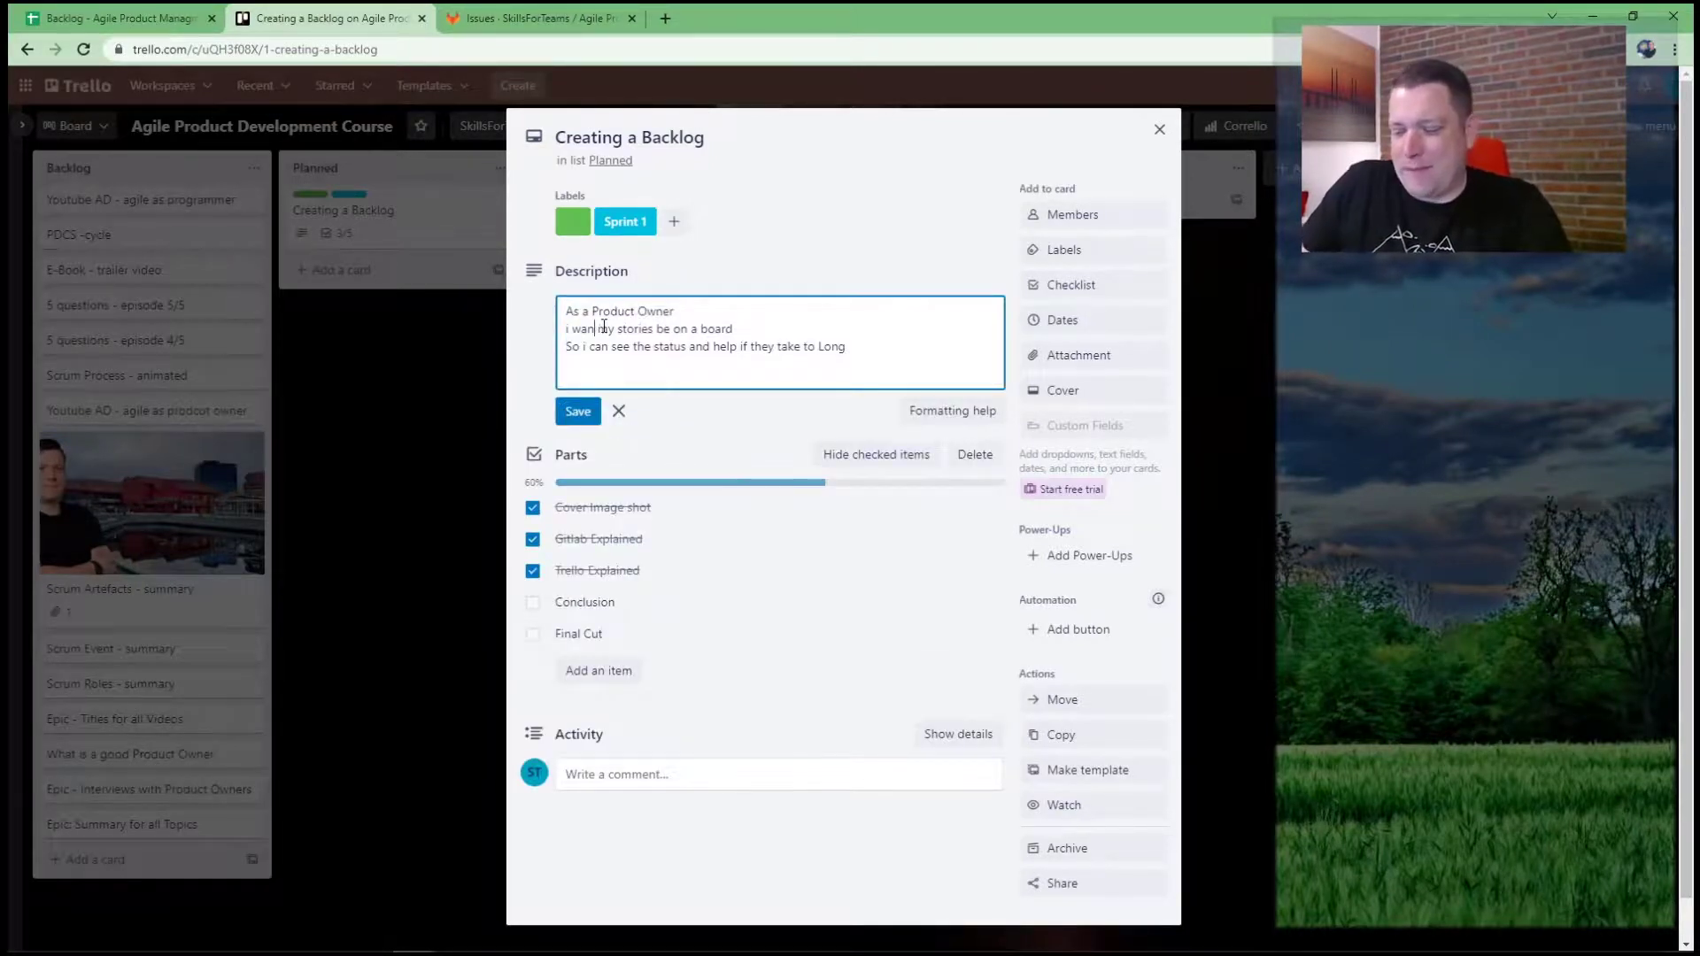
text(t)
click(578, 412)
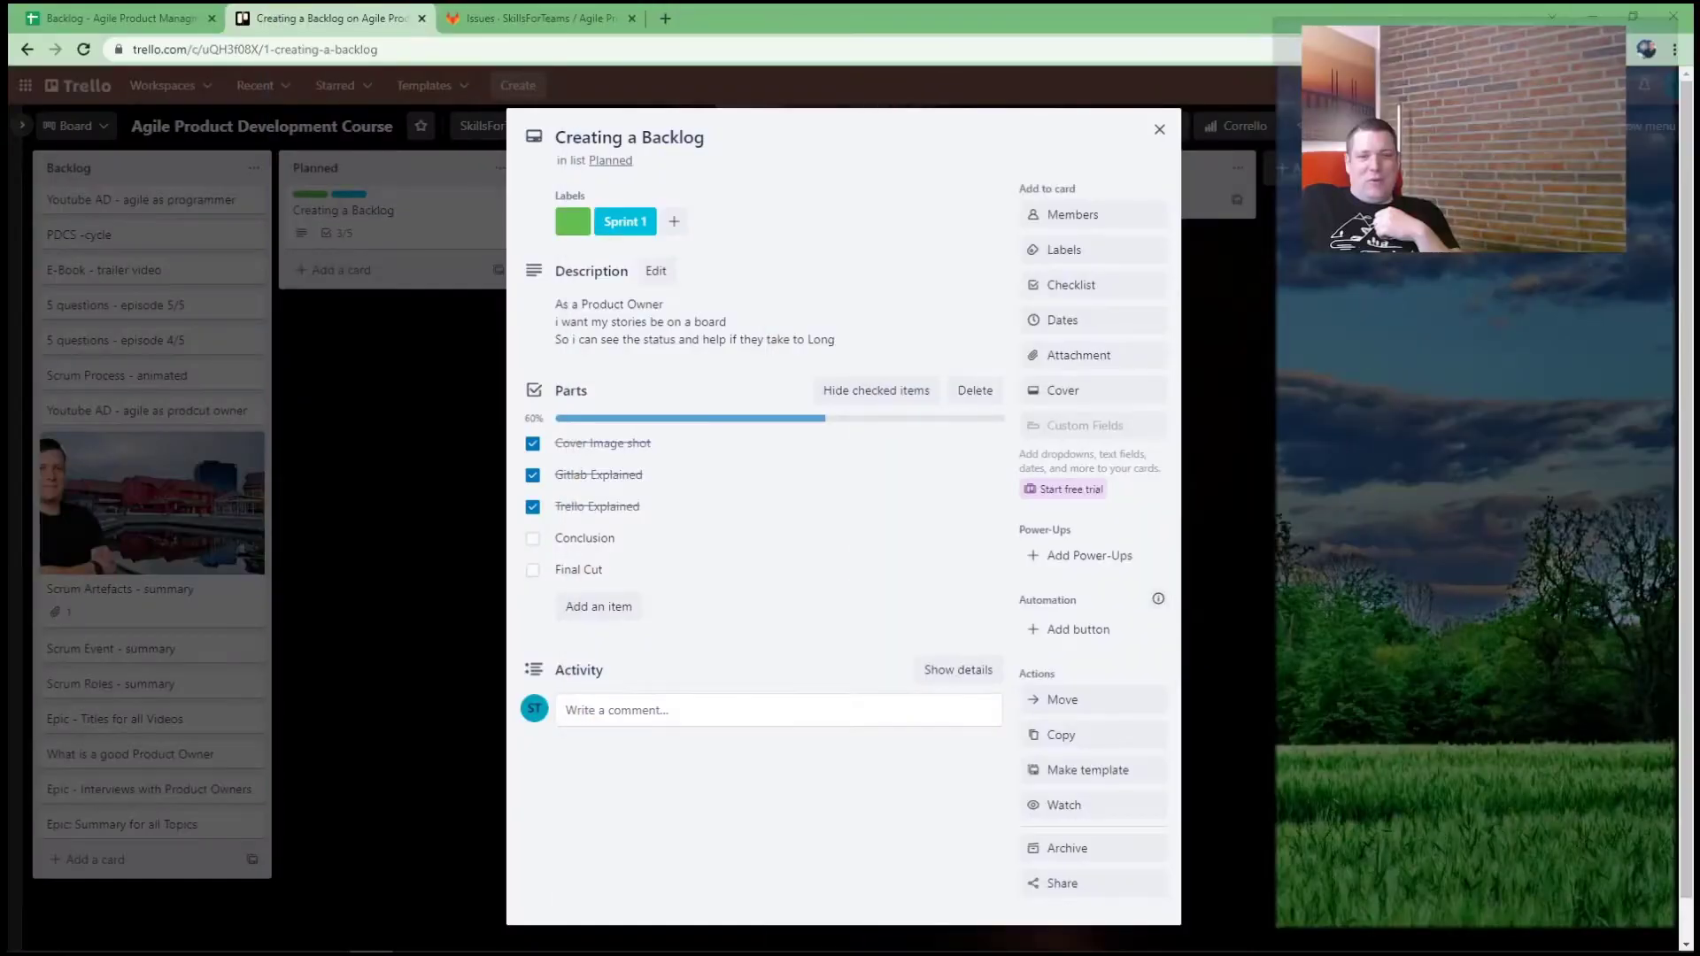
Close the card and drag Scrum Artefacts - summary up one slot, above Youtube AD in Backlog
click(332, 430)
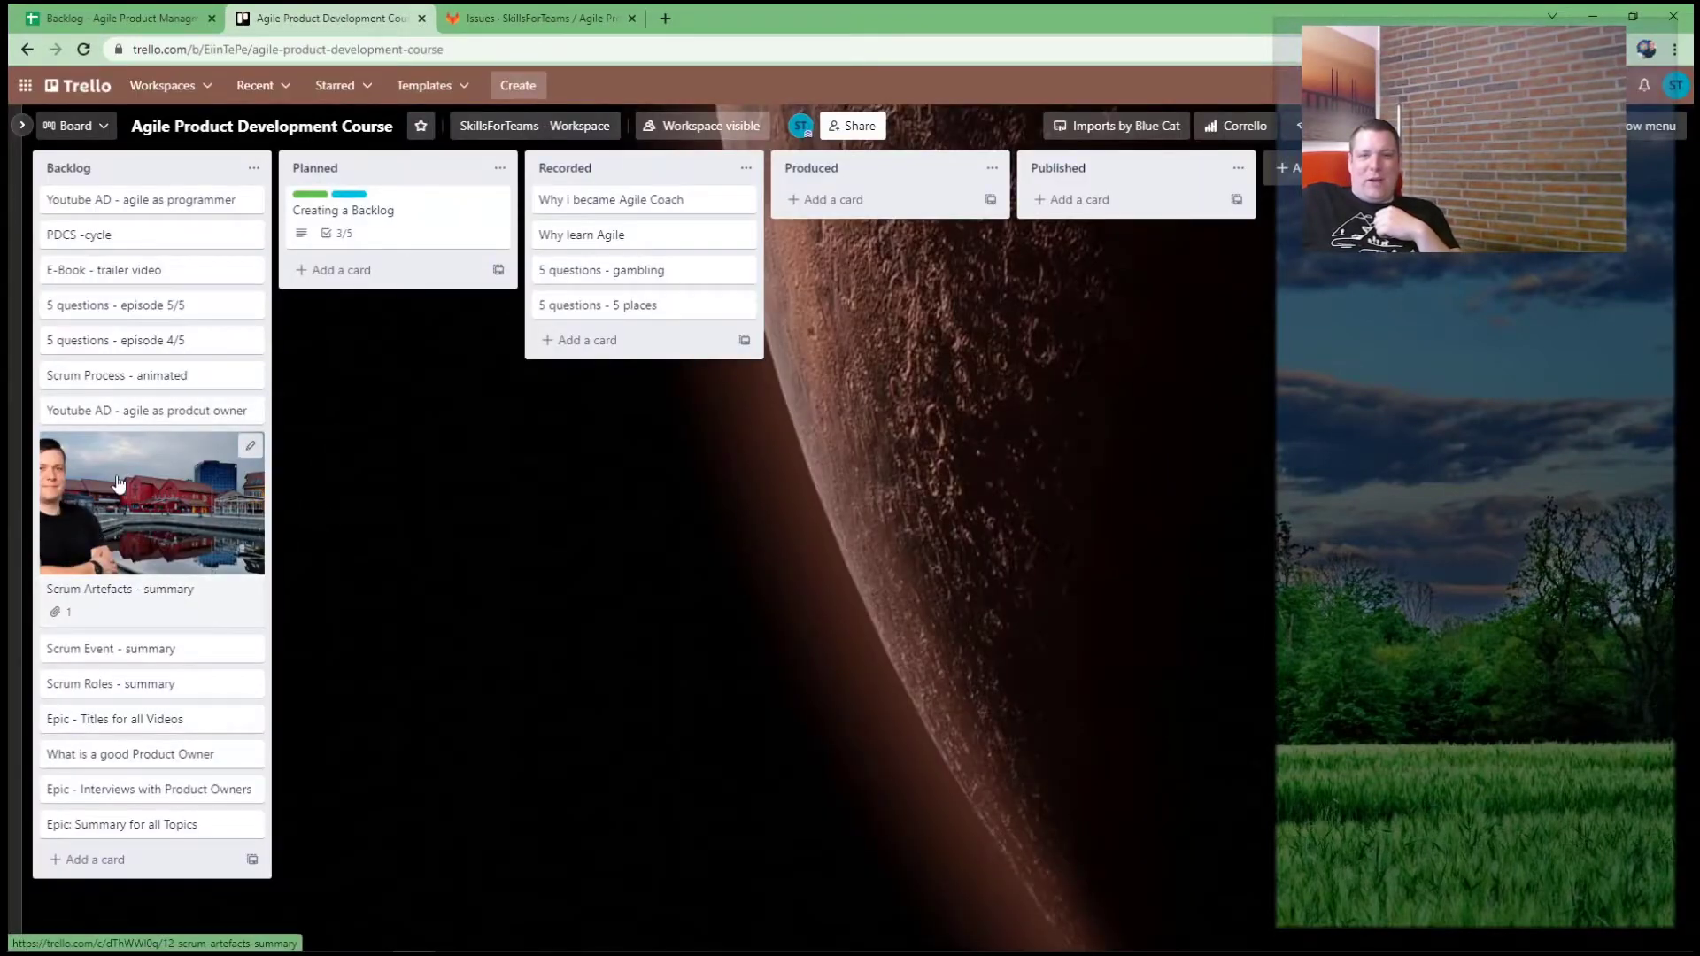
mouse_move(135, 453)
mouse_down()
mouse_move(306, 409)
mouse_move(370, 342)
mouse_move(124, 469)
mouse_move(357, 293)
mouse_move(147, 406)
mouse_move(132, 439)
mouse_up()
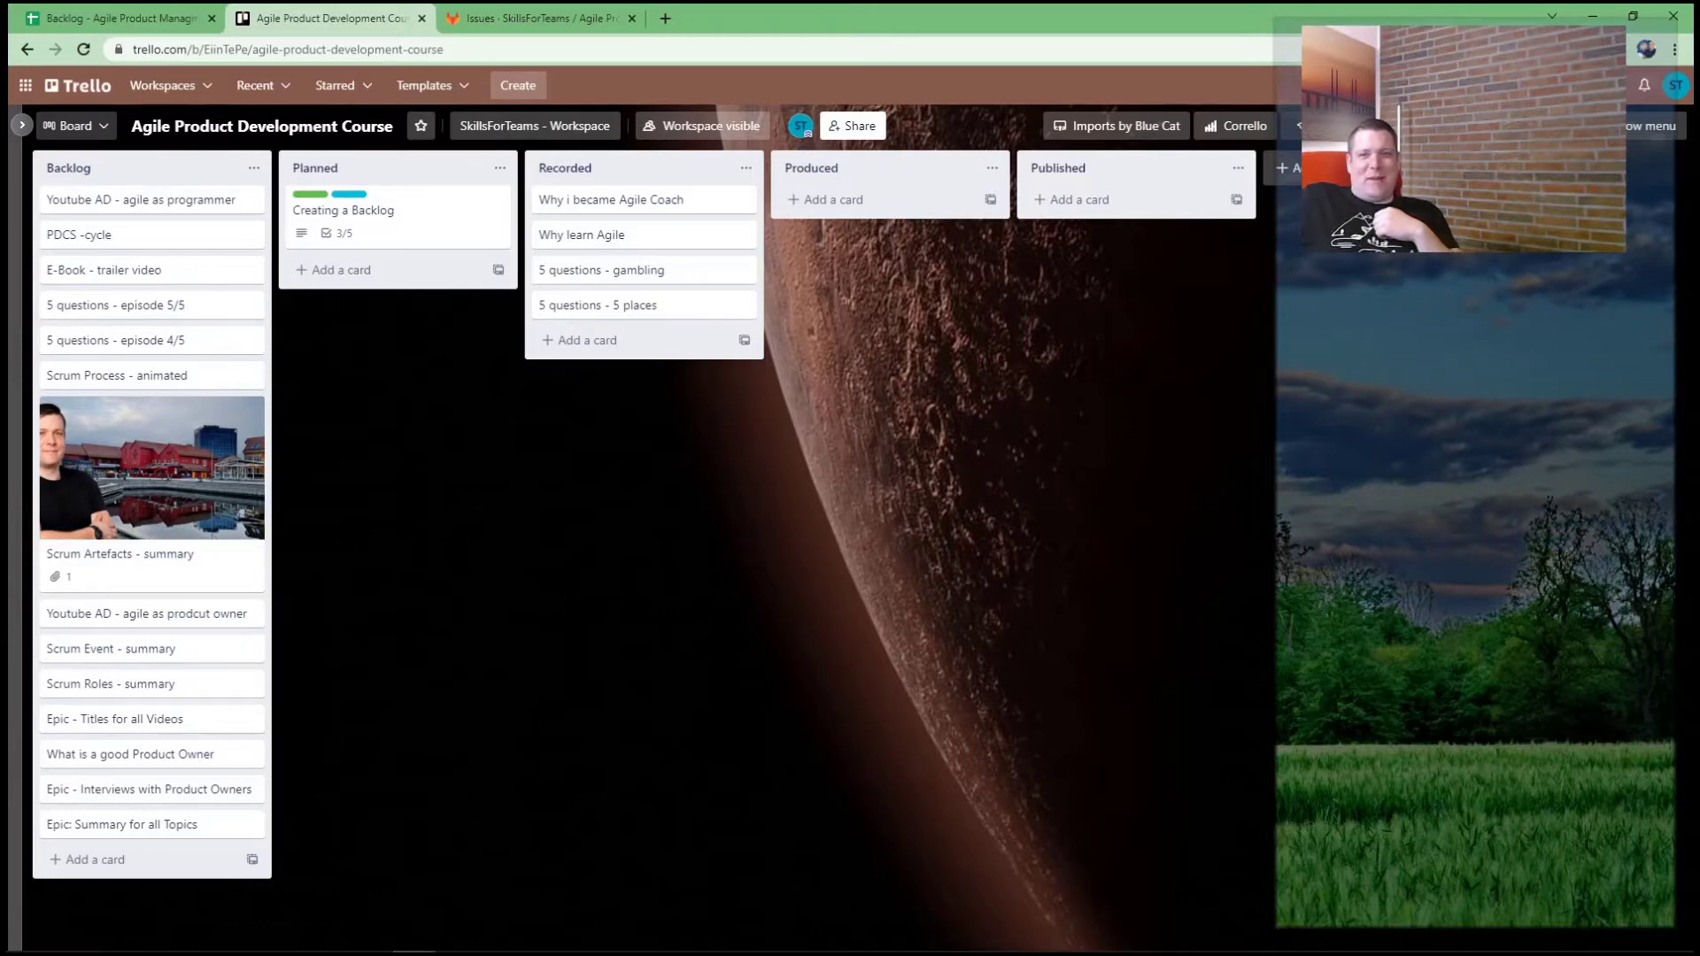
mouse_move(161, 429)
mouse_down()
mouse_move(1151, 242)
mouse_move(164, 417)
mouse_up()
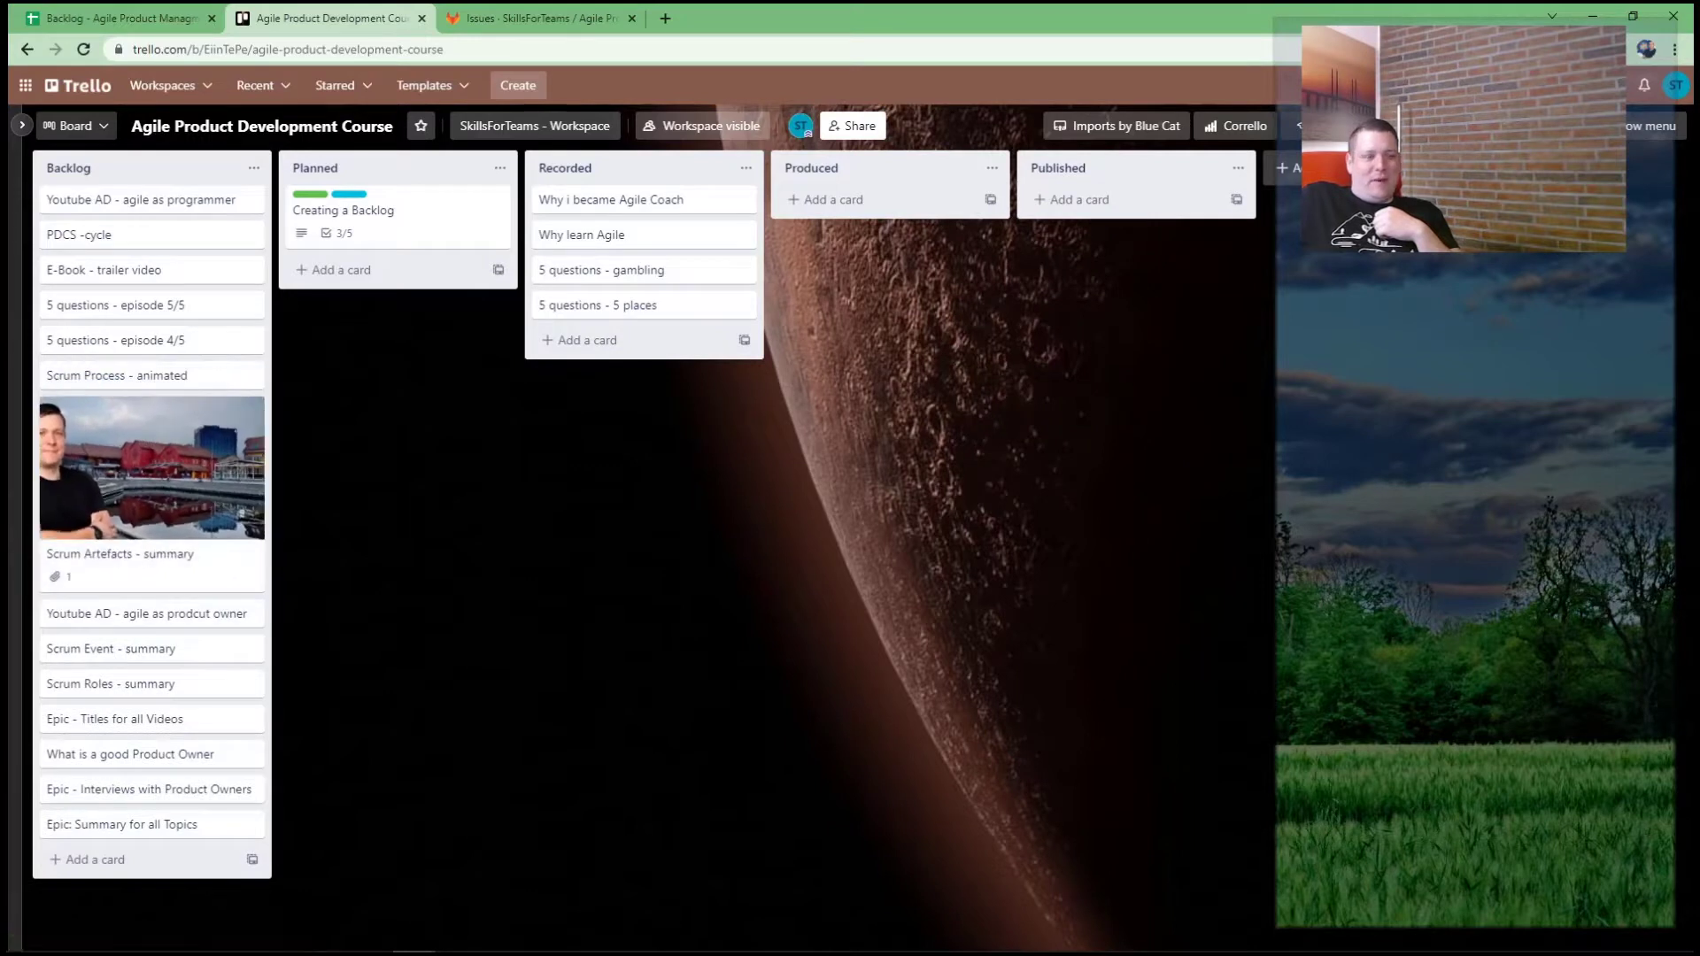